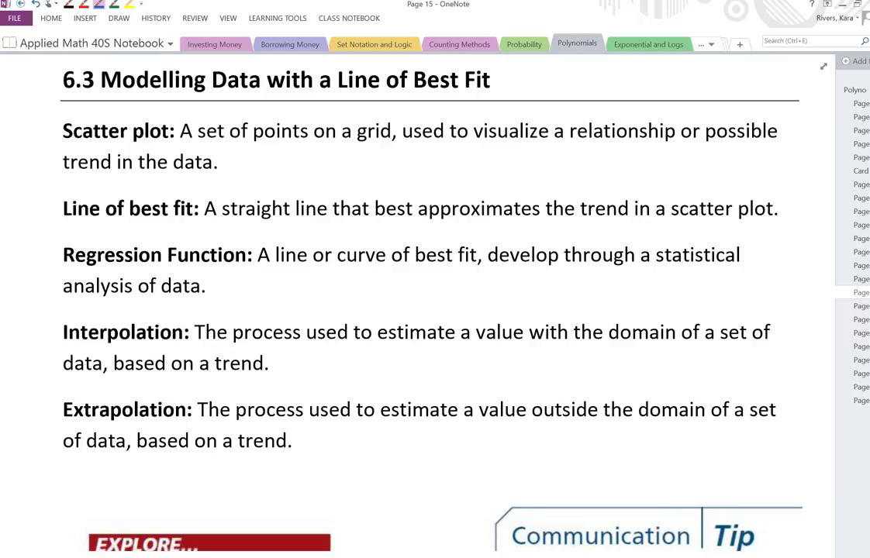
# Step: Scroll down the page and recentre the scatter plot in view
pyautogui.scroll(-8, 355, 363)
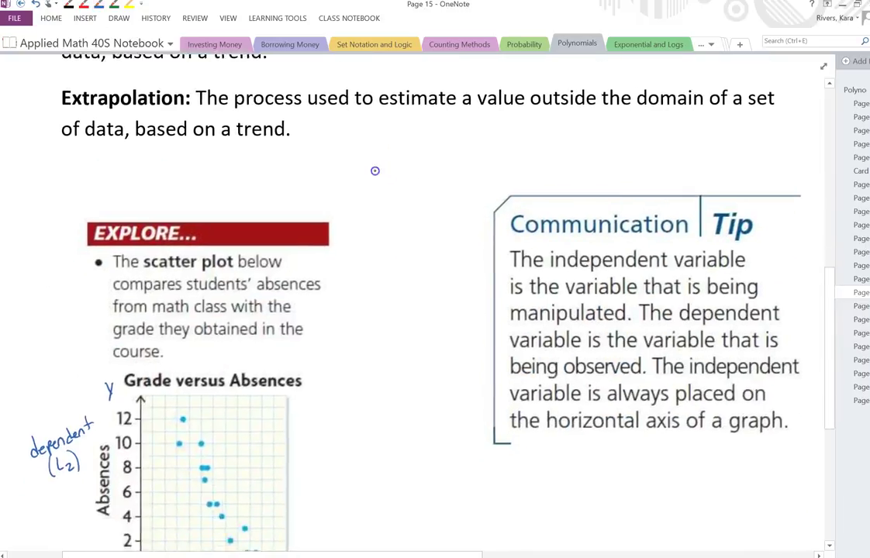
pyautogui.scroll(-1, 366, 273)
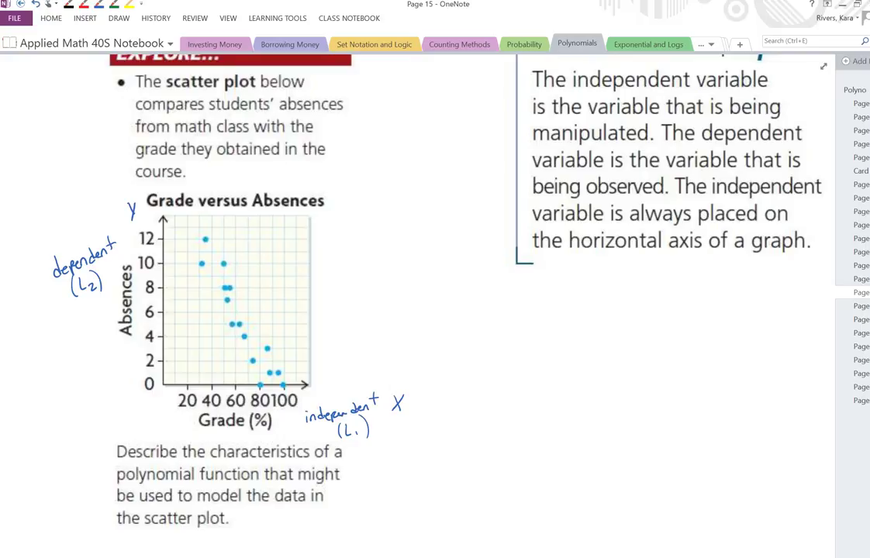
pyautogui.scroll(-2, 714, 371)
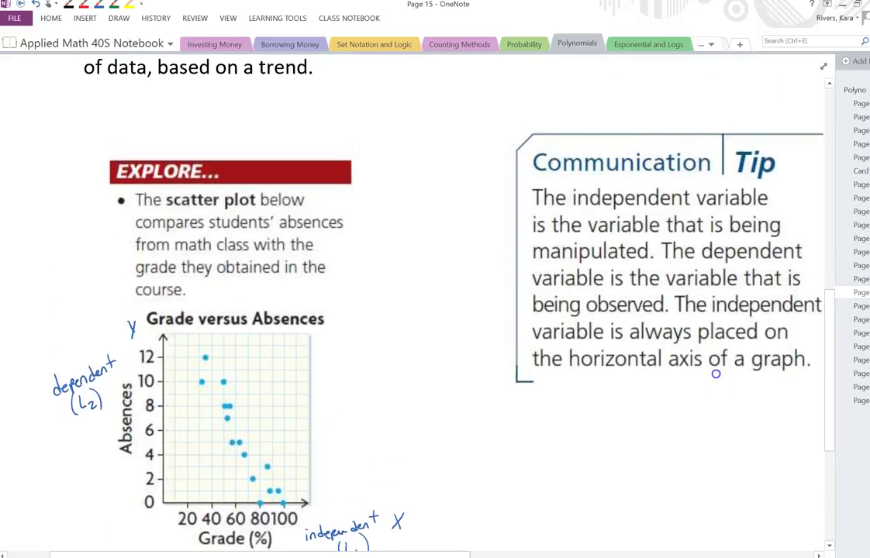
pyautogui.scroll(2, 709, 264)
pyautogui.scroll(-1, 709, 264)
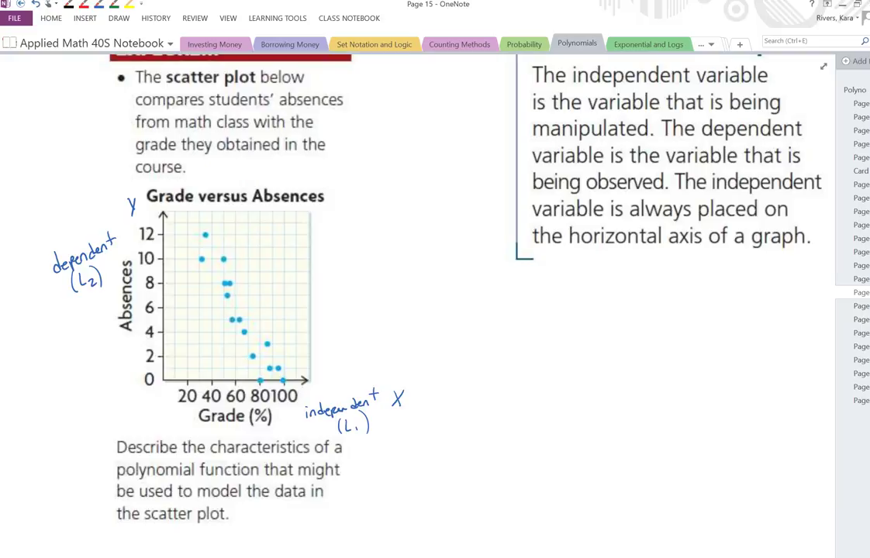
pyautogui.moveTo(694, 304); pyautogui.dragTo(585, 401)
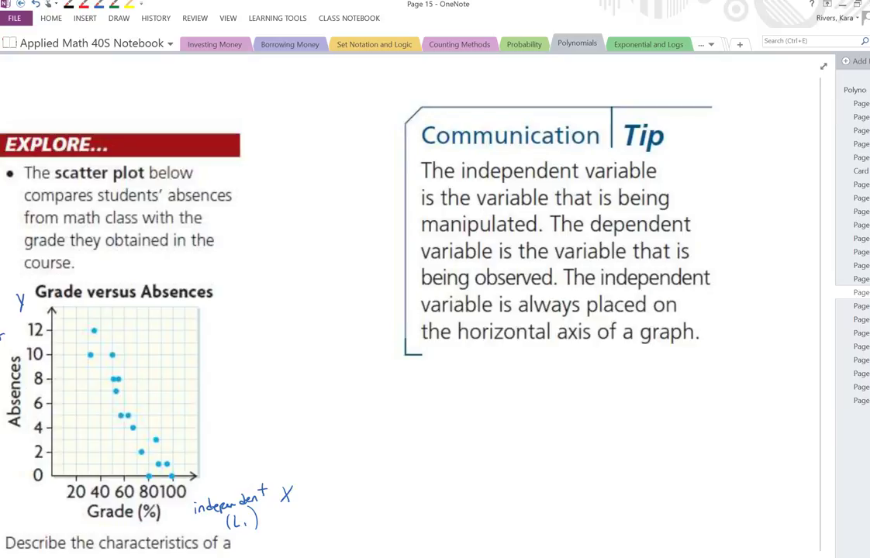
# Step: Go to Page 16's Example 1 graph and erase the circle drawn around the origin
pyautogui.click(860, 306)
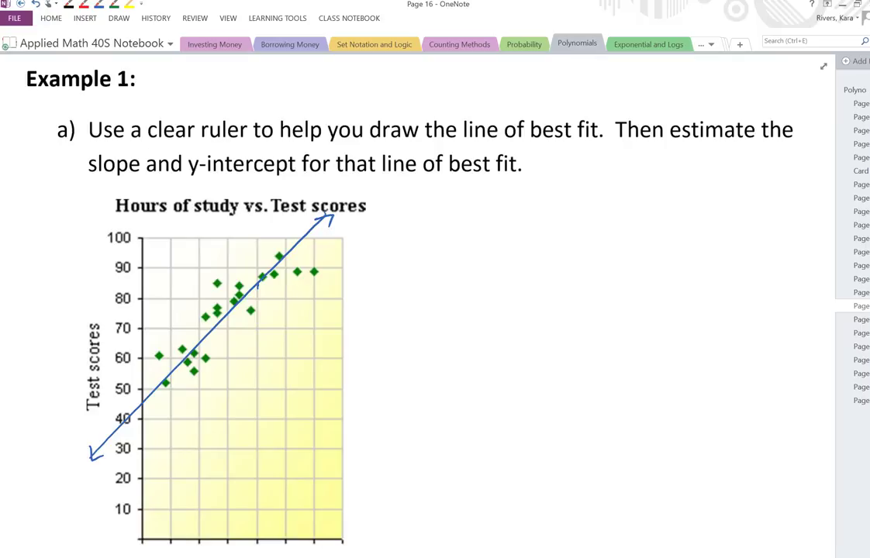
pyautogui.scroll(-2, 476, 408)
pyautogui.moveTo(158, 470)
pyautogui.mouseDown()
pyautogui.moveTo(133, 463)
pyautogui.moveTo(179, 481)
pyautogui.moveTo(139, 464)
pyautogui.mouseUp()
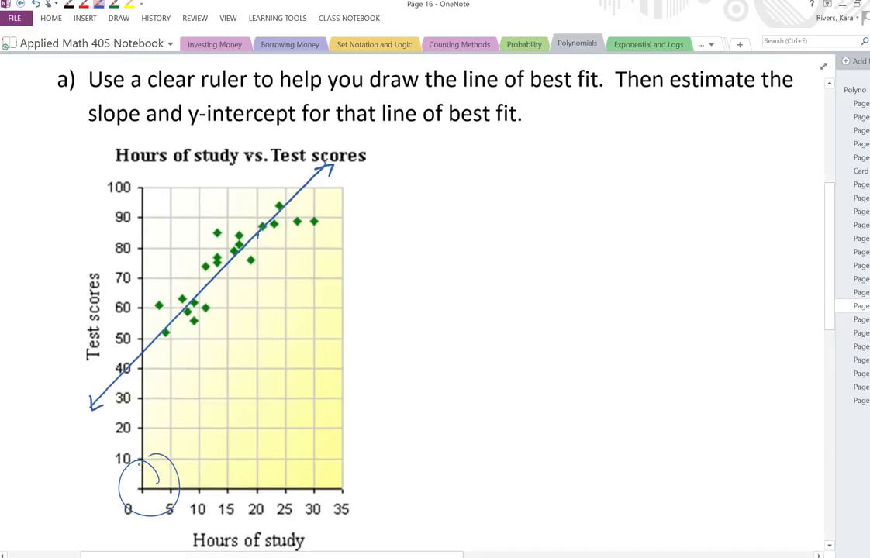
pyautogui.moveTo(174, 496)
pyautogui.mouseDown()
pyautogui.moveTo(179, 526)
pyautogui.moveTo(158, 472)
pyautogui.mouseUp()
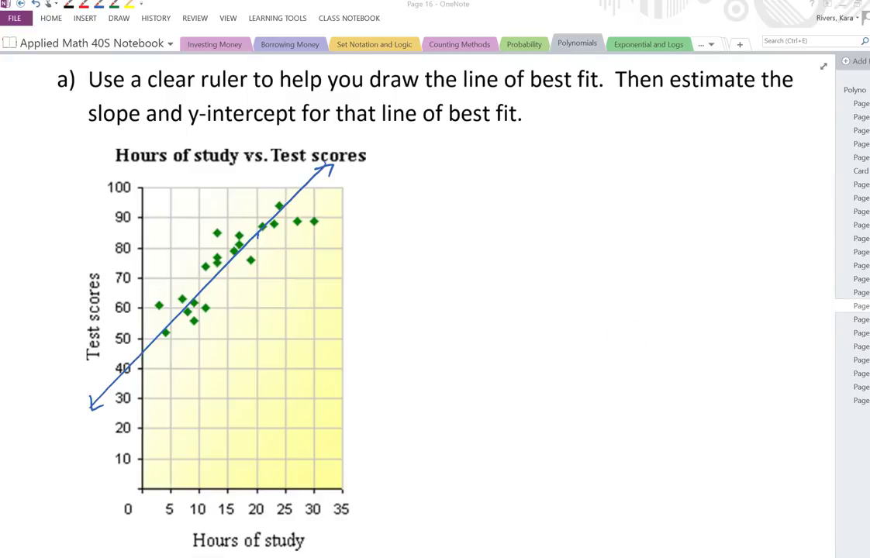
pyautogui.moveTo(451, 184); pyautogui.dragTo(485, 170)
# Step: Handwrite the slope formulas m = rise/run and m = (y2−y1)/(x2−x1)
pyautogui.hotkey('ctrl', 'z')
pyautogui.moveTo(475, 177)
pyautogui.mouseDown()
pyautogui.moveTo(512, 174)
pyautogui.moveTo(503, 170)
pyautogui.mouseUp()
pyautogui.moveTo(509, 159)
pyautogui.mouseDown()
pyautogui.moveTo(515, 169)
pyautogui.moveTo(527, 166)
pyautogui.mouseUp()
pyautogui.moveTo(530, 165)
pyautogui.mouseDown()
pyautogui.moveTo(504, 178)
pyautogui.moveTo(539, 173)
pyautogui.moveTo(507, 189)
pyautogui.moveTo(535, 196)
pyautogui.mouseUp()
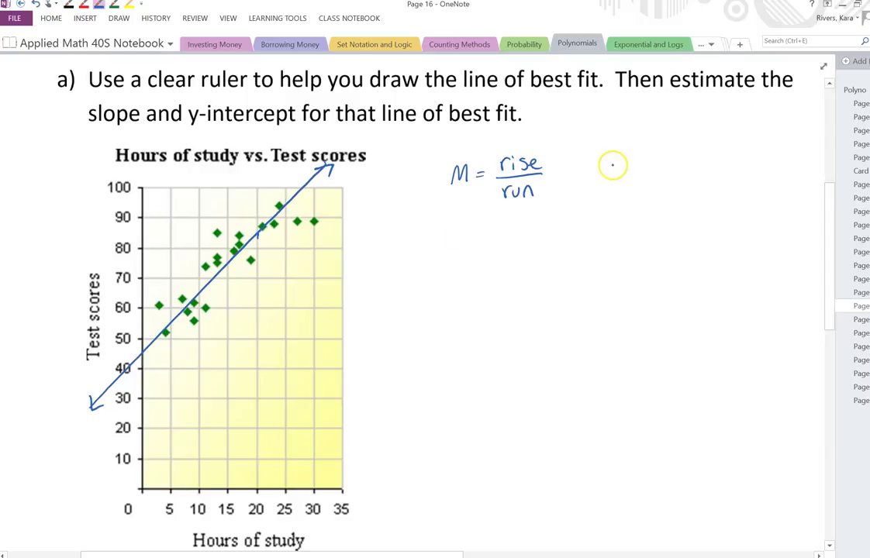
pyautogui.moveTo(608, 177)
pyautogui.mouseDown()
pyautogui.moveTo(654, 147)
pyautogui.moveTo(658, 169)
pyautogui.moveTo(675, 164)
pyautogui.moveTo(660, 152)
pyautogui.moveTo(695, 158)
pyautogui.mouseUp()
pyautogui.moveTo(701, 147); pyautogui.dragTo(705, 155)
pyautogui.moveTo(638, 183)
pyautogui.mouseDown()
pyautogui.moveTo(694, 178)
pyautogui.moveTo(654, 186)
pyautogui.moveTo(670, 197)
pyautogui.moveTo(704, 200)
pyautogui.mouseUp()
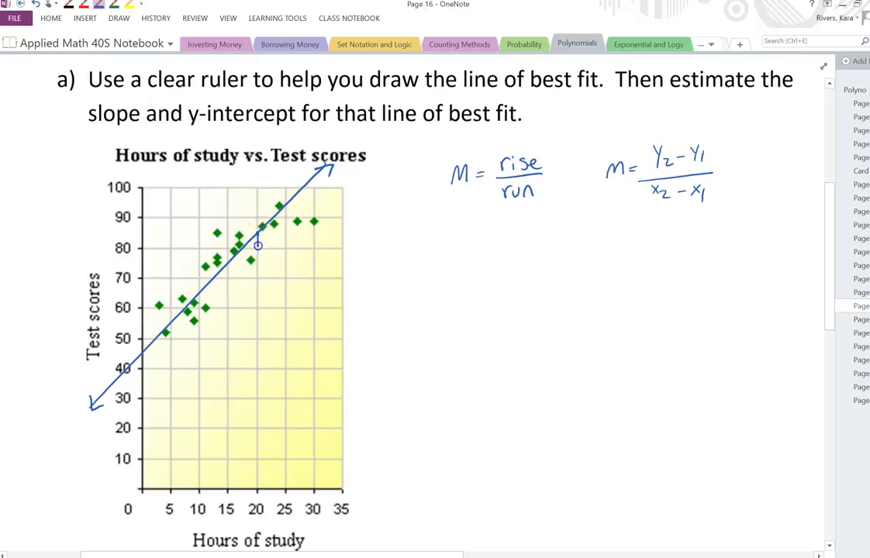
# Step: Draw a rise-run triangle on the best-fit line with the rise labelled 15
pyautogui.moveTo(258, 231); pyautogui.dragTo(258, 278)
pyautogui.moveTo(266, 246); pyautogui.dragTo(266, 257)
pyautogui.moveTo(214, 280); pyautogui.dragTo(260, 278)
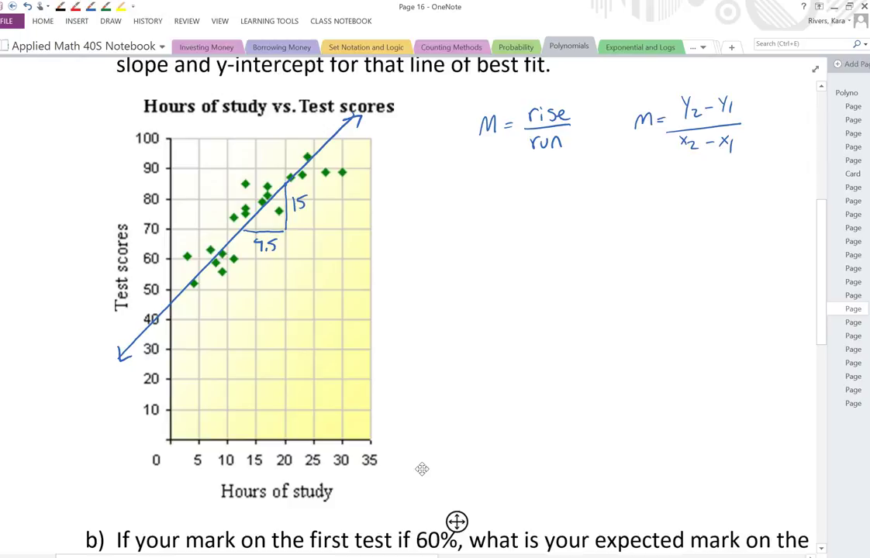
# Step: Write the slope calculation m = 15/7.5 and the result m = 2
pyautogui.moveTo(472, 205)
pyautogui.mouseDown()
pyautogui.moveTo(537, 186)
pyautogui.moveTo(546, 195)
pyautogui.moveTo(527, 220)
pyautogui.moveTo(542, 215)
pyautogui.mouseUp()
pyautogui.click(535, 214)
pyautogui.moveTo(476, 262); pyautogui.dragTo(515, 252)
pyautogui.moveTo(504, 259); pyautogui.dragTo(542, 260)
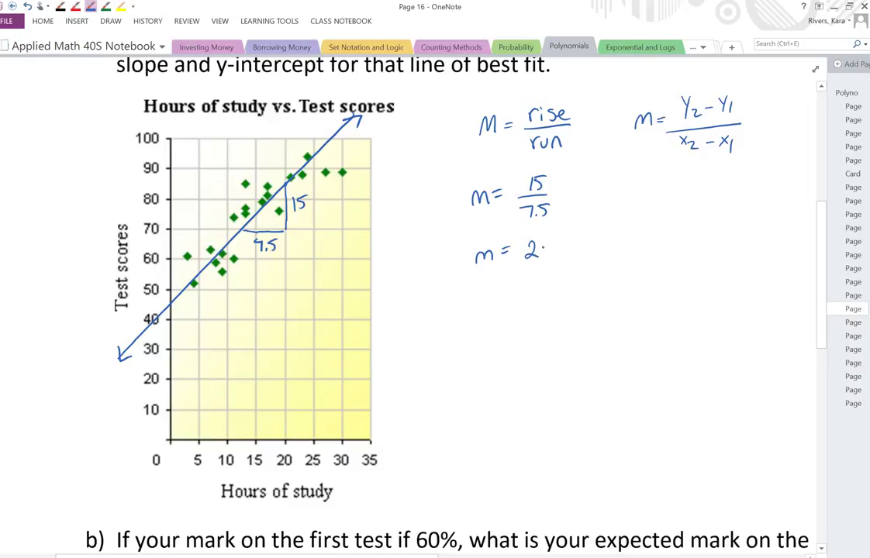
# Step: Start a second m = and label points (12.5, 70) and (20, 85) on the line
pyautogui.moveTo(625, 198)
pyautogui.mouseDown()
pyautogui.moveTo(628, 188)
pyautogui.moveTo(658, 186)
pyautogui.mouseUp()
pyautogui.moveTo(648, 193); pyautogui.dragTo(658, 193)
pyautogui.moveTo(273, 157); pyautogui.dragTo(274, 180)
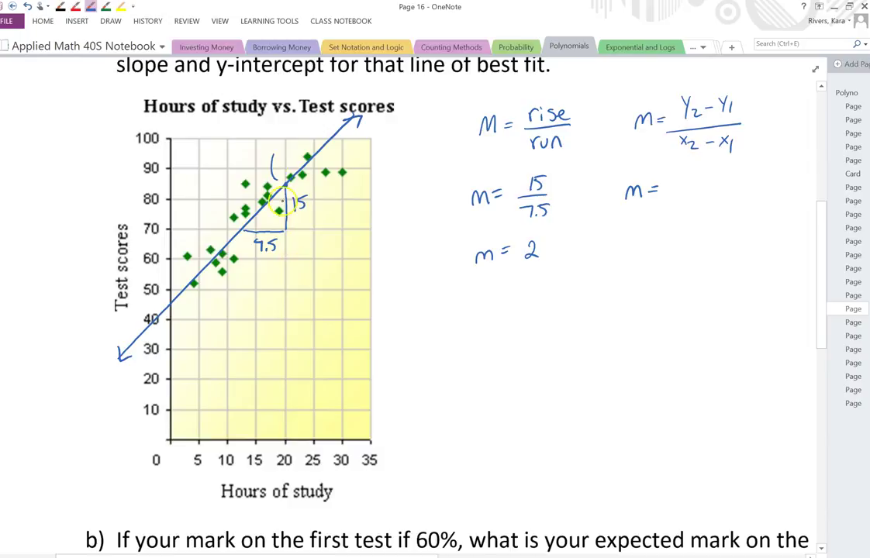
pyautogui.moveTo(275, 163)
pyautogui.mouseDown()
pyautogui.moveTo(290, 169)
pyautogui.moveTo(307, 143)
pyautogui.moveTo(311, 159)
pyautogui.mouseUp()
pyautogui.click(243, 230)
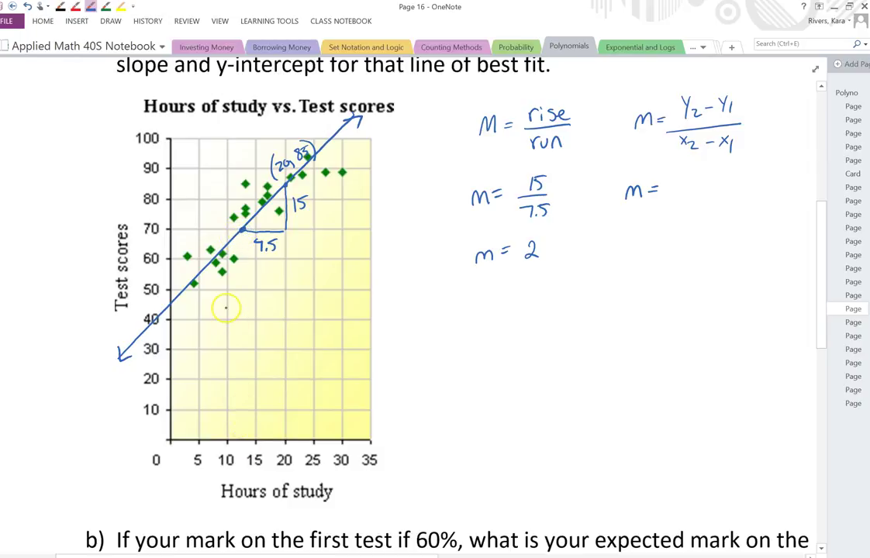
pyautogui.moveTo(189, 231)
pyautogui.mouseDown()
pyautogui.moveTo(194, 224)
pyautogui.moveTo(218, 234)
pyautogui.moveTo(224, 221)
pyautogui.mouseUp()
pyautogui.moveTo(230, 211); pyautogui.dragTo(235, 223)
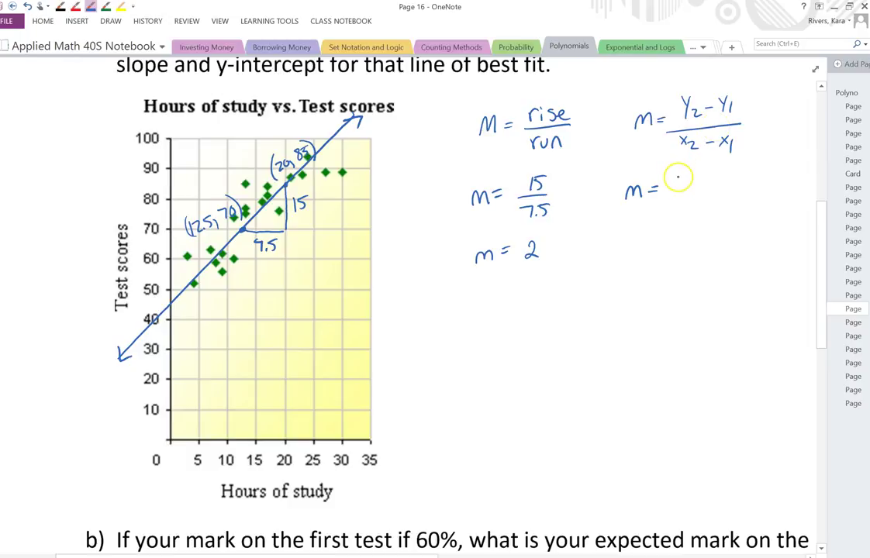
# Step: Complete the second slope as m = (85−70)/(20−12.5) and write its result
pyautogui.moveTo(682, 175)
pyautogui.mouseDown()
pyautogui.moveTo(680, 186)
pyautogui.moveTo(695, 175)
pyautogui.mouseUp()
pyautogui.moveTo(701, 181)
pyautogui.mouseDown()
pyautogui.moveTo(717, 186)
pyautogui.moveTo(727, 175)
pyautogui.mouseUp()
pyautogui.moveTo(672, 193); pyautogui.dragTo(729, 191)
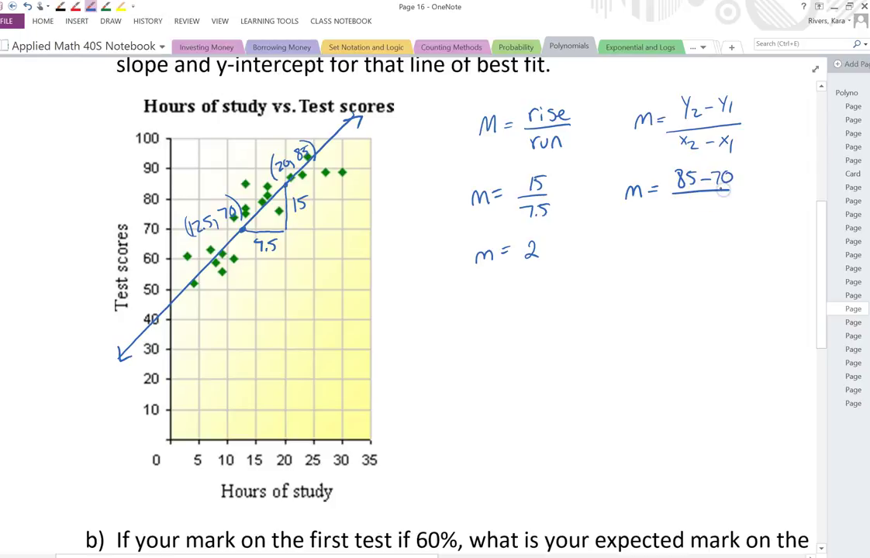
pyautogui.moveTo(680, 211)
pyautogui.mouseDown()
pyautogui.moveTo(679, 221)
pyautogui.moveTo(686, 218)
pyautogui.mouseUp()
pyautogui.moveTo(690, 205); pyautogui.dragTo(708, 216)
pyautogui.moveTo(712, 205); pyautogui.dragTo(724, 215)
pyautogui.moveTo(733, 200); pyautogui.dragTo(726, 214)
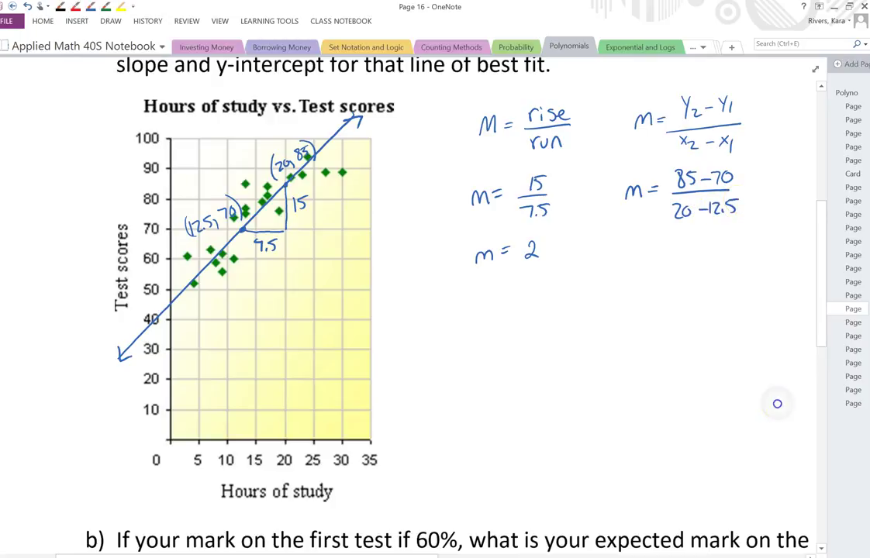
pyautogui.moveTo(627, 250)
pyautogui.mouseDown()
pyautogui.moveTo(648, 260)
pyautogui.moveTo(690, 256)
pyautogui.mouseUp()
pyautogui.moveTo(698, 241)
pyautogui.mouseDown()
pyautogui.moveTo(693, 250)
pyautogui.moveTo(699, 241)
pyautogui.mouseUp()
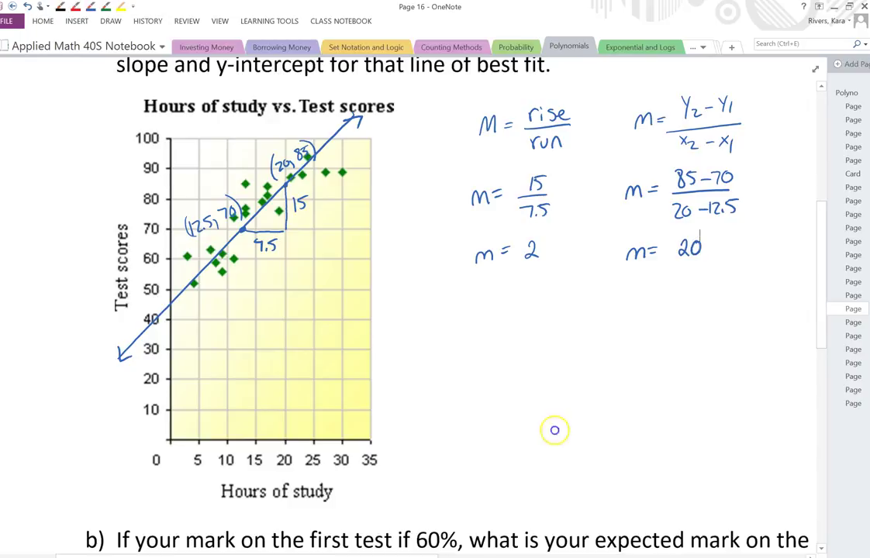
# Step: Write the y-intercept b = 45 below the slope work
pyautogui.scroll(1, 557, 445)
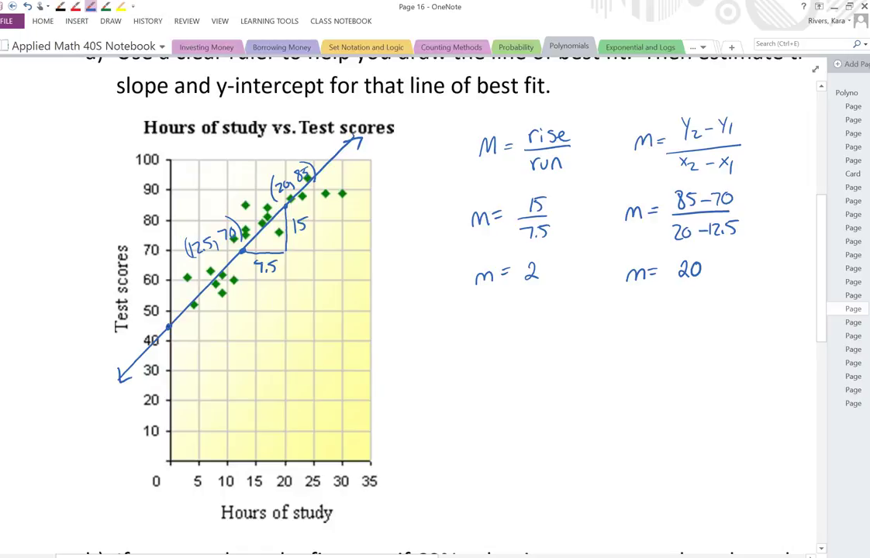
pyautogui.moveTo(501, 321)
pyautogui.mouseDown()
pyautogui.moveTo(501, 338)
pyautogui.moveTo(522, 331)
pyautogui.mouseUp()
pyautogui.moveTo(513, 337); pyautogui.dragTo(545, 334)
pyautogui.moveTo(542, 322); pyautogui.dragTo(548, 339)
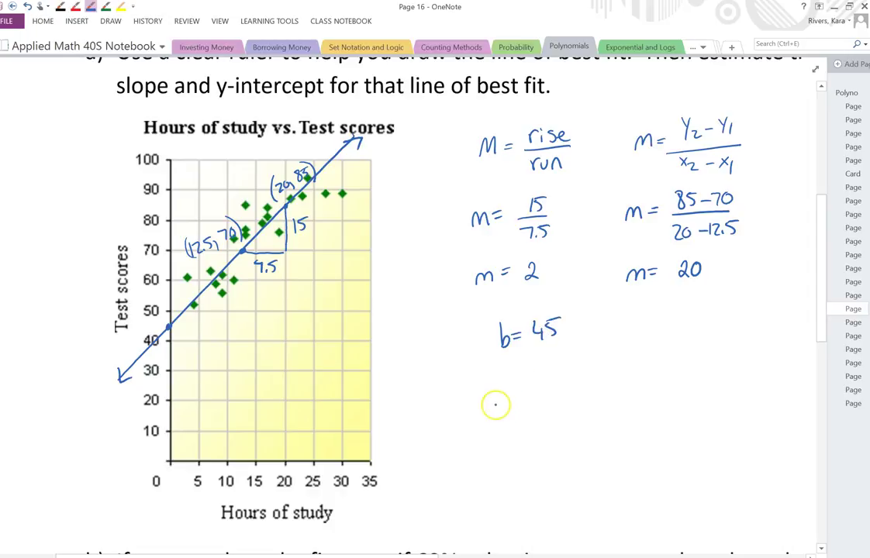
# Step: Write the best-fit line equation y = 2x + 45
pyautogui.moveTo(493, 398)
pyautogui.mouseDown()
pyautogui.moveTo(501, 426)
pyautogui.moveTo(524, 401)
pyautogui.moveTo(526, 409)
pyautogui.moveTo(566, 407)
pyautogui.mouseUp()
pyautogui.moveTo(566, 393)
pyautogui.mouseDown()
pyautogui.moveTo(555, 408)
pyautogui.moveTo(593, 393)
pyautogui.mouseUp()
pyautogui.moveTo(586, 384); pyautogui.dragTo(586, 402)
pyautogui.moveTo(602, 382); pyautogui.dragTo(611, 400)
pyautogui.moveTo(614, 382); pyautogui.dragTo(625, 381)
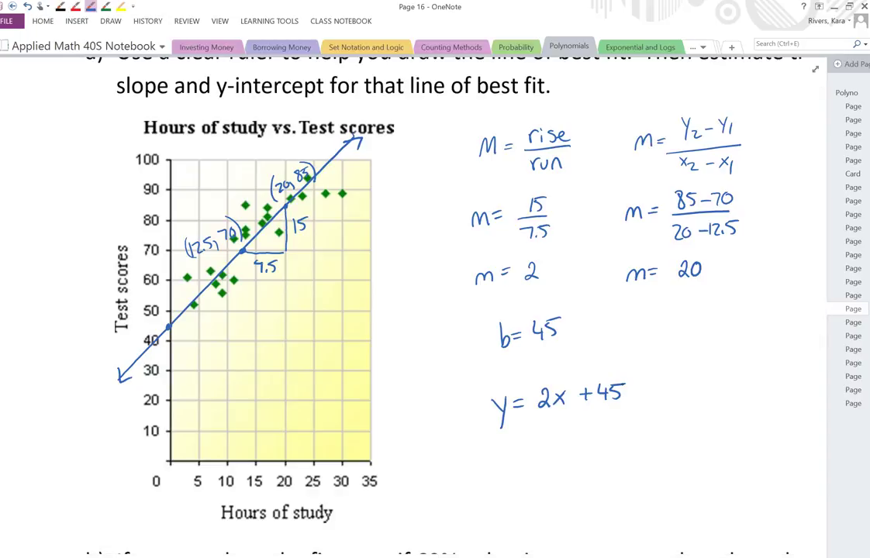
# Step: Scroll down to part b and ink 'is' over 'if' in the question
pyautogui.scroll(-5, 704, 413)
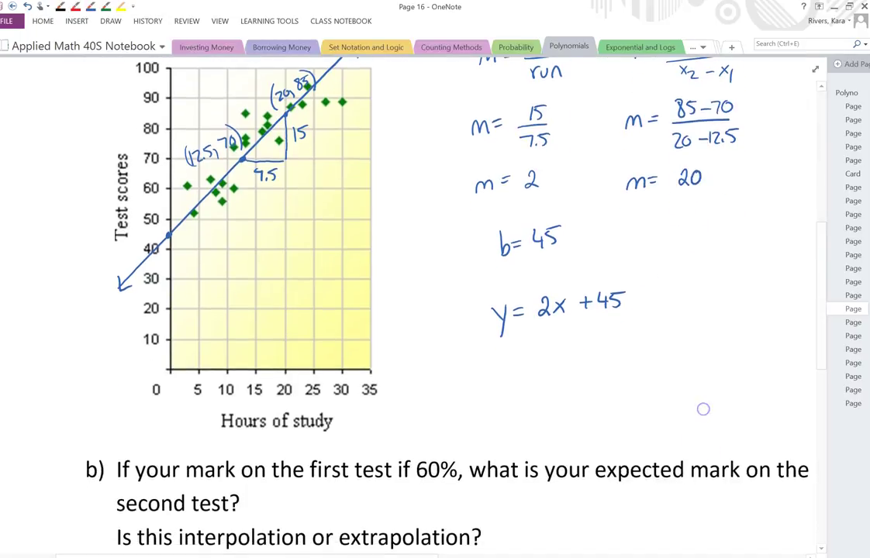
pyautogui.scroll(-4, 669, 423)
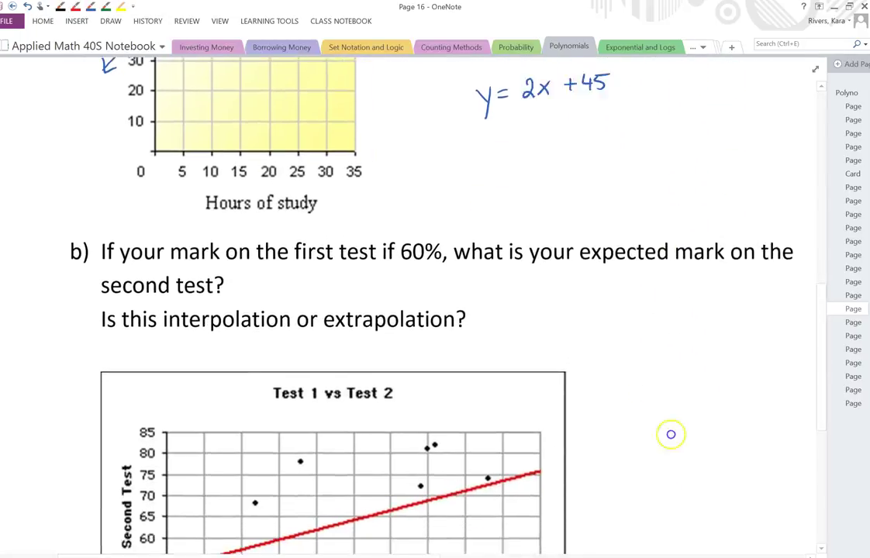
pyautogui.keyDown('ctrl'); pyautogui.scroll(-2, 668, 492); pyautogui.keyUp('ctrl')
pyautogui.scroll(-1, 617, 405)
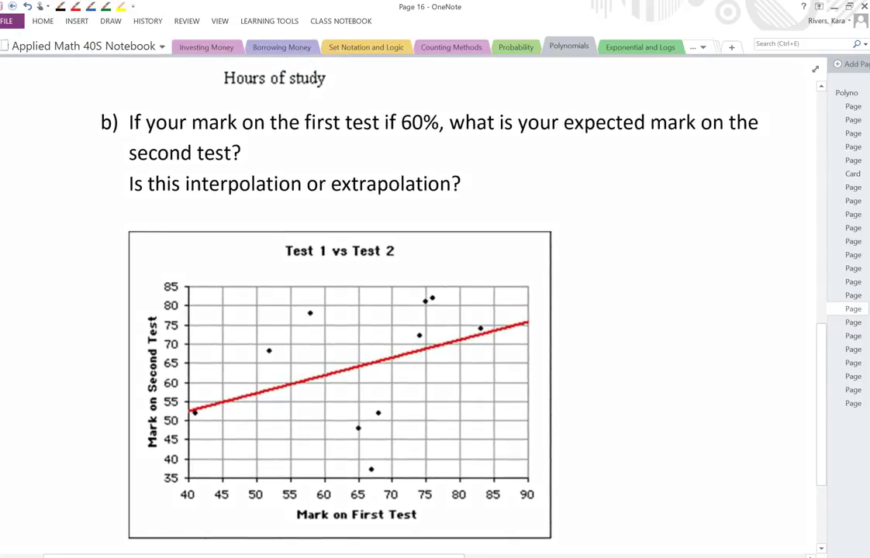
pyautogui.moveTo(383, 126)
pyautogui.mouseDown()
pyautogui.moveTo(396, 116)
pyautogui.moveTo(388, 112)
pyautogui.mouseUp()
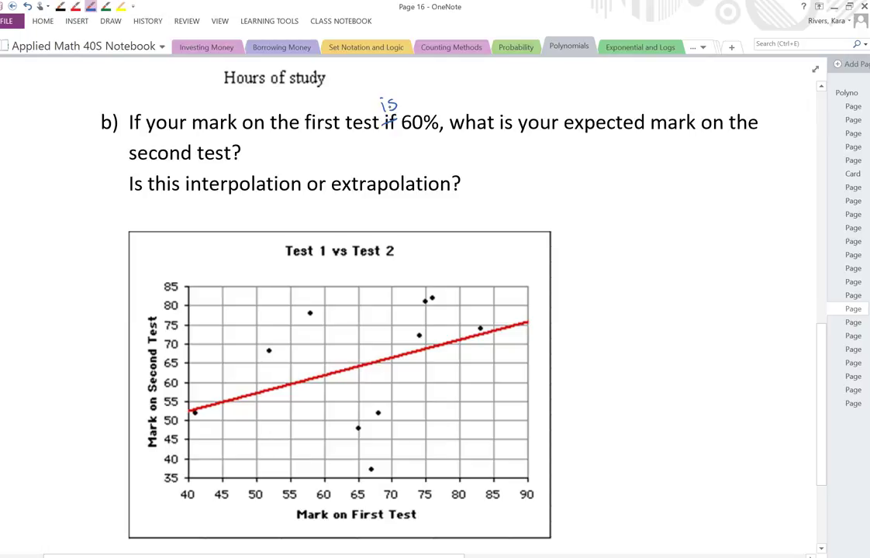
pyautogui.scroll(-1, 605, 443)
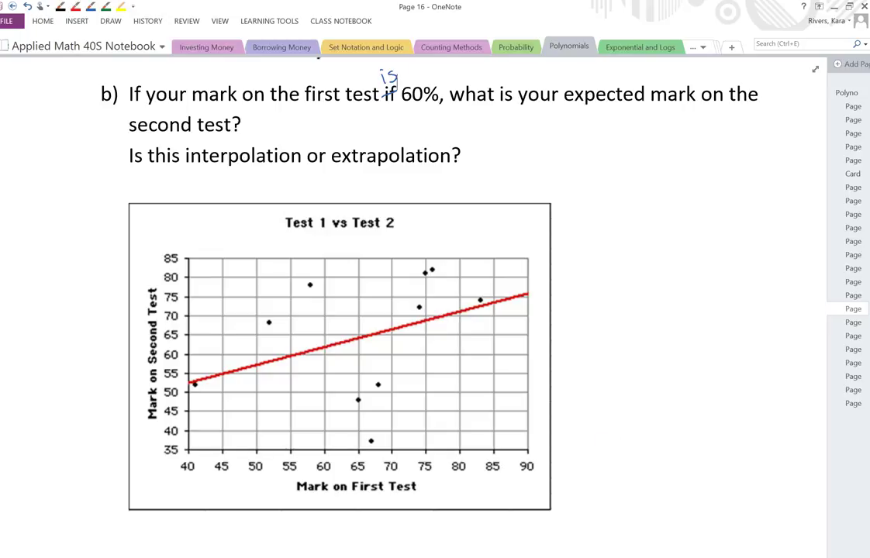
# Step: Circle 60, trace up to the red trend line and across, and write 62%
pyautogui.moveTo(328, 457)
pyautogui.mouseDown()
pyautogui.moveTo(312, 464)
pyautogui.moveTo(333, 474)
pyautogui.moveTo(326, 458)
pyautogui.mouseUp()
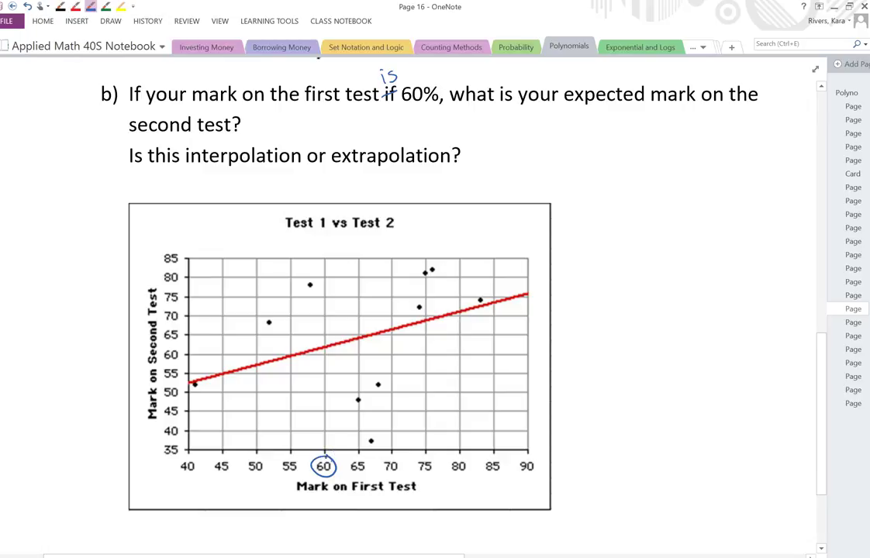
pyautogui.click(319, 360)
pyautogui.moveTo(325, 348); pyautogui.dragTo(325, 450)
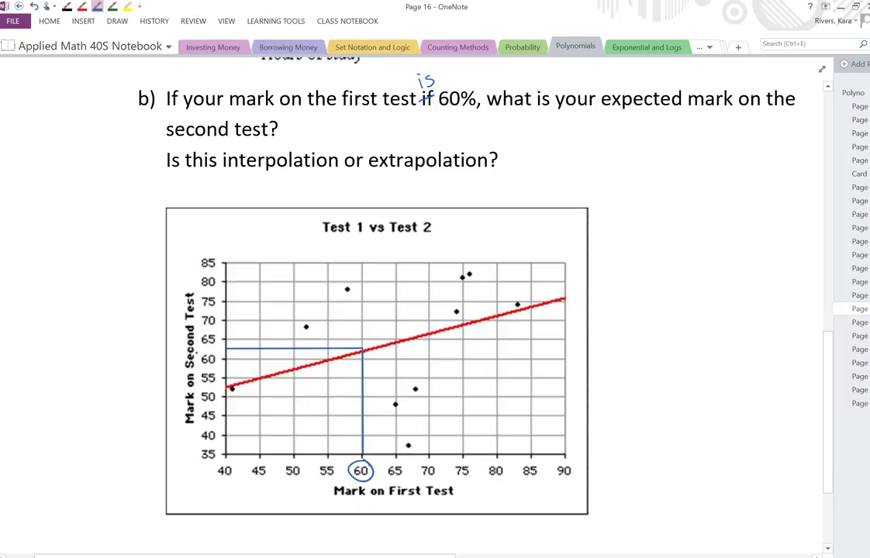
pyautogui.moveTo(217, 347)
pyautogui.mouseDown()
pyautogui.moveTo(199, 355)
pyautogui.moveTo(216, 346)
pyautogui.moveTo(221, 353)
pyautogui.mouseUp()
pyautogui.moveTo(306, 117); pyautogui.dragTo(306, 130)
pyautogui.moveTo(314, 123)
pyautogui.mouseDown()
pyautogui.moveTo(324, 133)
pyautogui.moveTo(339, 116)
pyautogui.moveTo(337, 133)
pyautogui.moveTo(347, 131)
pyautogui.mouseUp()
# Step: On Page 15, handwrite '(within given da' after the Interpolation definition
pyautogui.click(858, 296)
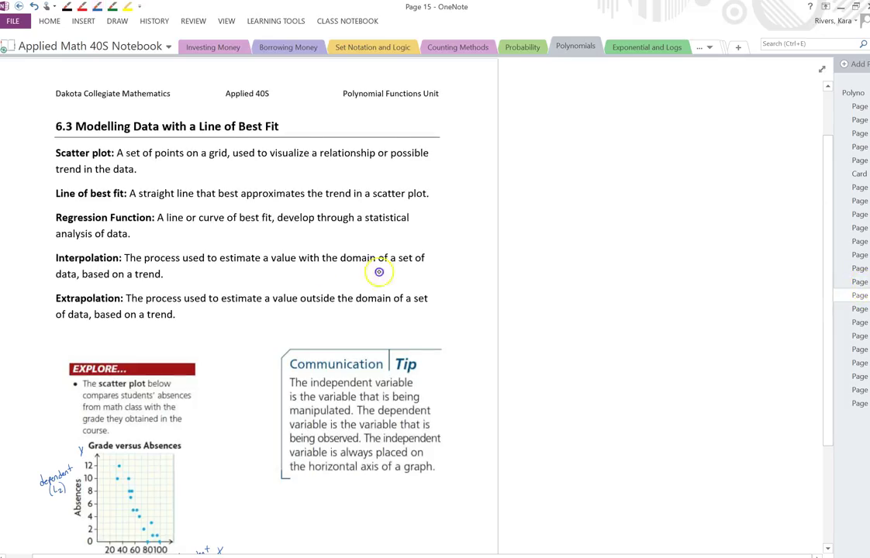
pyautogui.scroll(5, 391, 272)
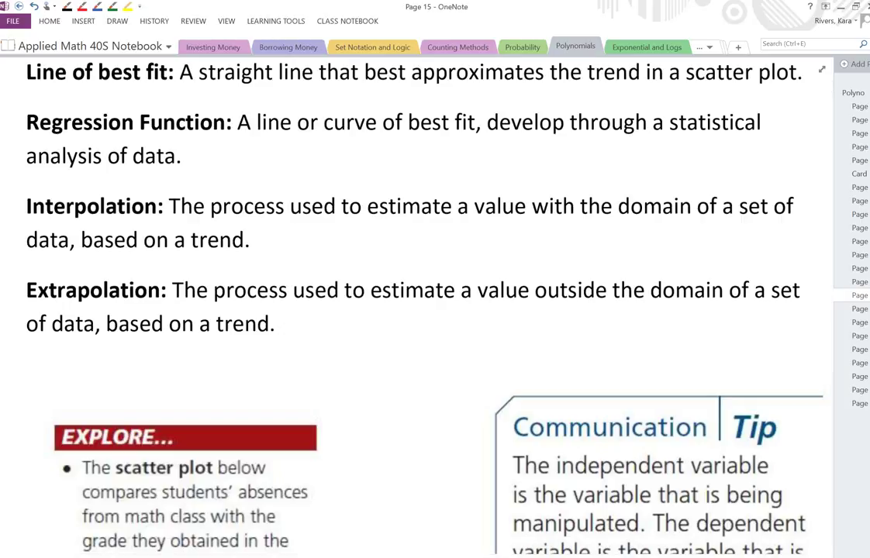
pyautogui.moveTo(273, 224)
pyautogui.mouseDown()
pyautogui.moveTo(275, 249)
pyautogui.moveTo(306, 228)
pyautogui.moveTo(311, 243)
pyautogui.moveTo(330, 242)
pyautogui.moveTo(332, 229)
pyautogui.moveTo(349, 245)
pyautogui.mouseUp()
pyautogui.moveTo(387, 235)
pyautogui.mouseDown()
pyautogui.moveTo(386, 253)
pyautogui.moveTo(415, 237)
pyautogui.moveTo(487, 235)
pyautogui.moveTo(497, 243)
pyautogui.moveTo(504, 232)
pyautogui.mouseUp()
# Step: Finish '(within given data)' and write '(outside given data – extend the line)' beside Extrapolation
pyautogui.moveTo(510, 234); pyautogui.dragTo(514, 245)
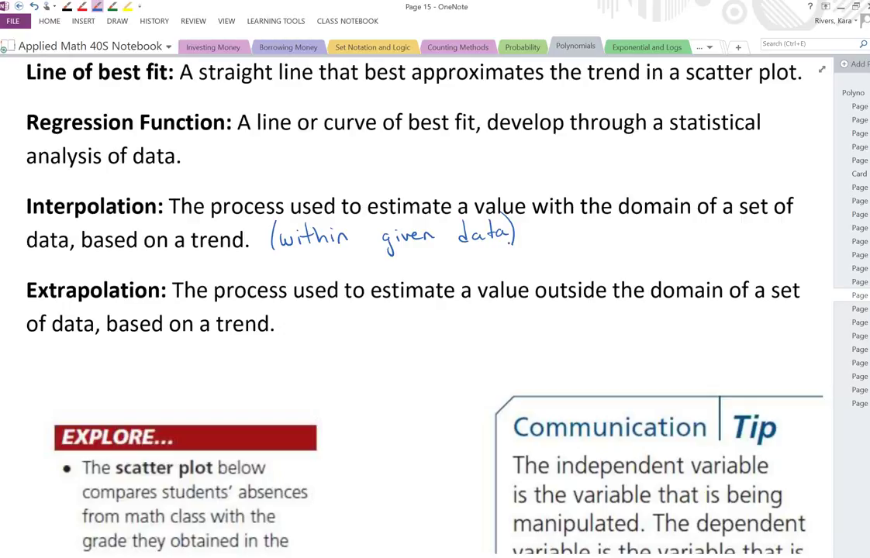
pyautogui.moveTo(299, 312)
pyautogui.mouseDown()
pyautogui.moveTo(297, 336)
pyautogui.moveTo(314, 322)
pyautogui.moveTo(331, 334)
pyautogui.mouseUp()
pyautogui.moveTo(333, 309)
pyautogui.mouseDown()
pyautogui.moveTo(338, 334)
pyautogui.moveTo(346, 317)
pyautogui.mouseUp()
pyautogui.moveTo(354, 319)
pyautogui.mouseDown()
pyautogui.moveTo(348, 332)
pyautogui.moveTo(360, 333)
pyautogui.mouseUp()
pyautogui.moveTo(369, 324)
pyautogui.mouseDown()
pyautogui.moveTo(374, 310)
pyautogui.moveTo(388, 330)
pyautogui.mouseUp()
pyautogui.moveTo(423, 319)
pyautogui.mouseDown()
pyautogui.moveTo(425, 340)
pyautogui.moveTo(457, 320)
pyautogui.moveTo(516, 329)
pyautogui.moveTo(583, 318)
pyautogui.moveTo(622, 325)
pyautogui.mouseUp()
pyautogui.moveTo(622, 313); pyautogui.dragTo(614, 326)
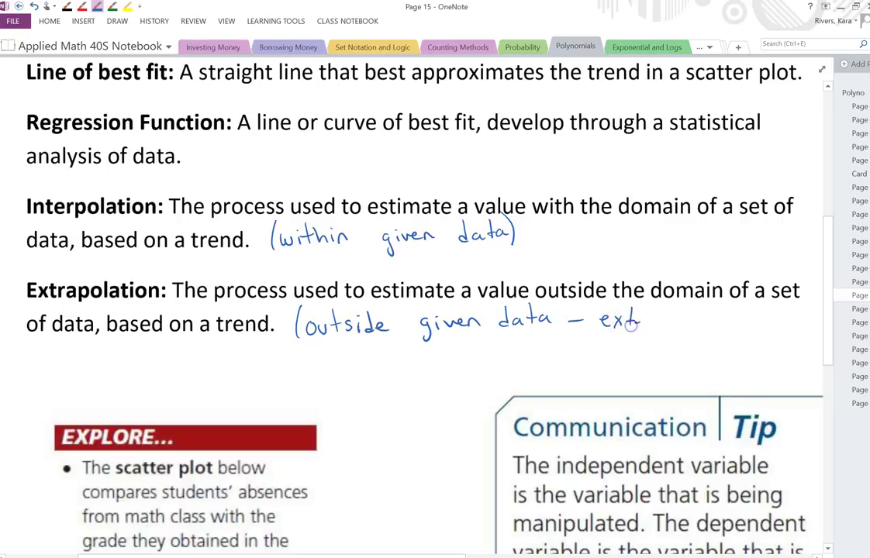
pyautogui.moveTo(632, 327)
pyautogui.mouseDown()
pyautogui.moveTo(696, 326)
pyautogui.moveTo(746, 313)
pyautogui.moveTo(775, 324)
pyautogui.mouseUp()
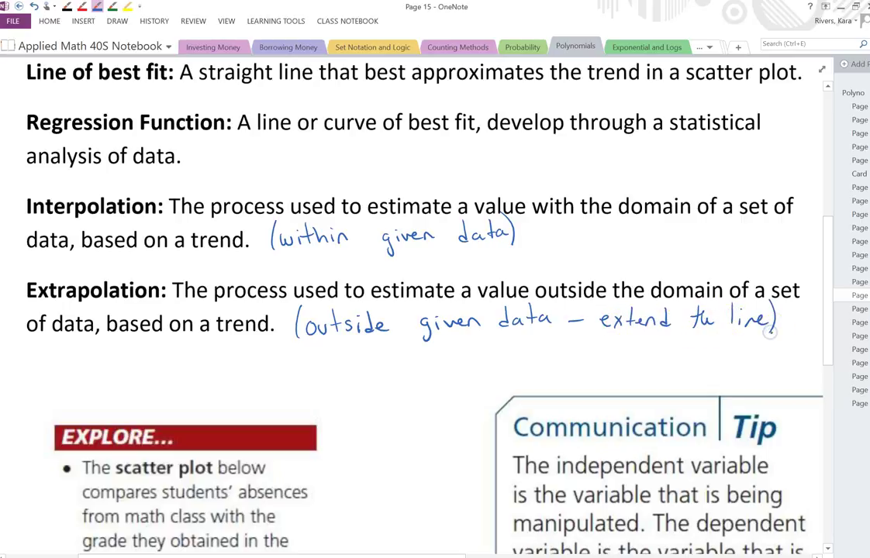
# Step: On Page 16, circle 'interpolation' as part b's answer, then advance to Page 17
pyautogui.click(859, 308)
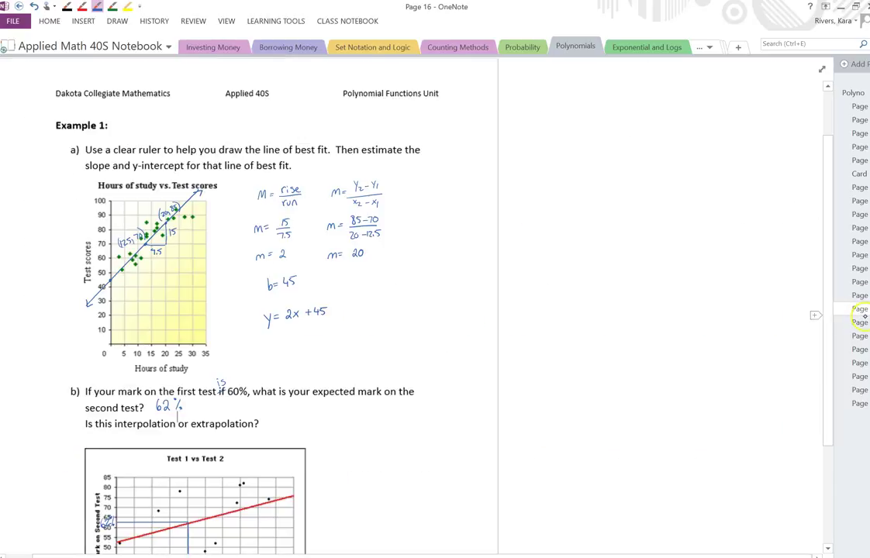
pyautogui.scroll(-2, 330, 472)
pyautogui.scroll(3, 297, 278)
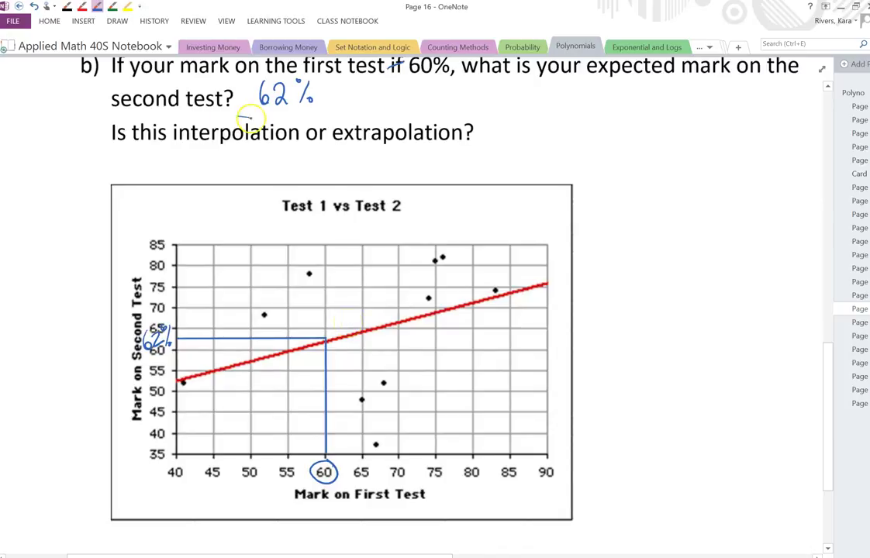
pyautogui.moveTo(297, 115)
pyautogui.mouseDown()
pyautogui.moveTo(254, 150)
pyautogui.moveTo(301, 126)
pyautogui.mouseUp()
pyautogui.hotkey('ctrl', 'pagedown')
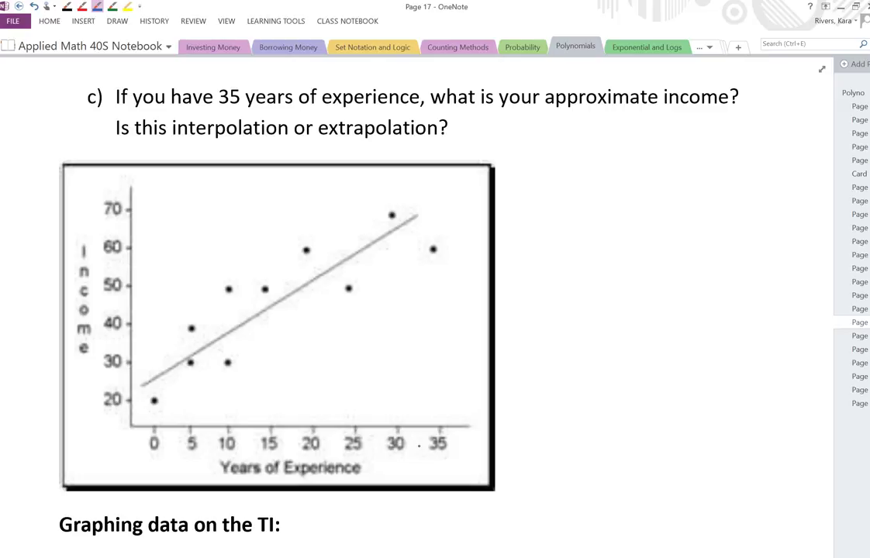
# Step: Circle 35 on the Years of Experience axis and extend the trend line in red
pyautogui.moveTo(443, 434)
pyautogui.mouseDown()
pyautogui.moveTo(427, 446)
pyautogui.moveTo(450, 448)
pyautogui.moveTo(441, 432)
pyautogui.mouseUp()
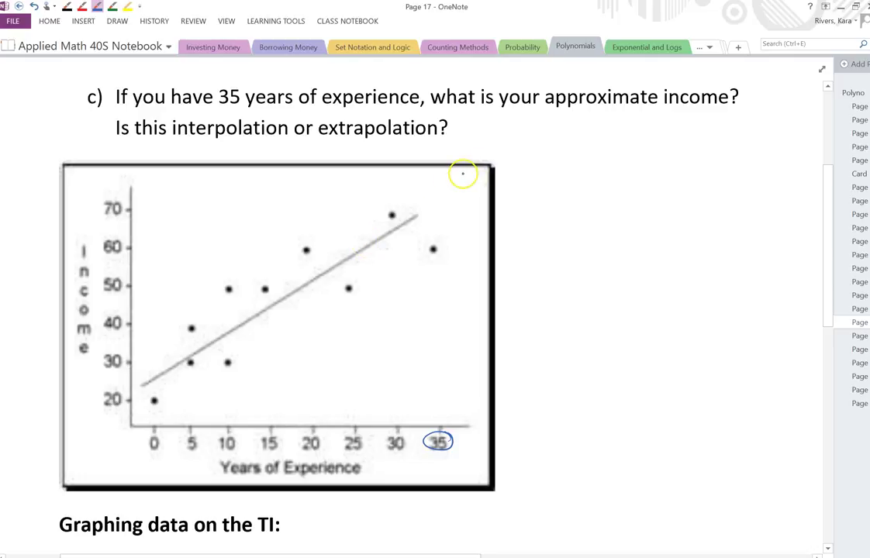
pyautogui.moveTo(415, 216); pyautogui.dragTo(487, 169)
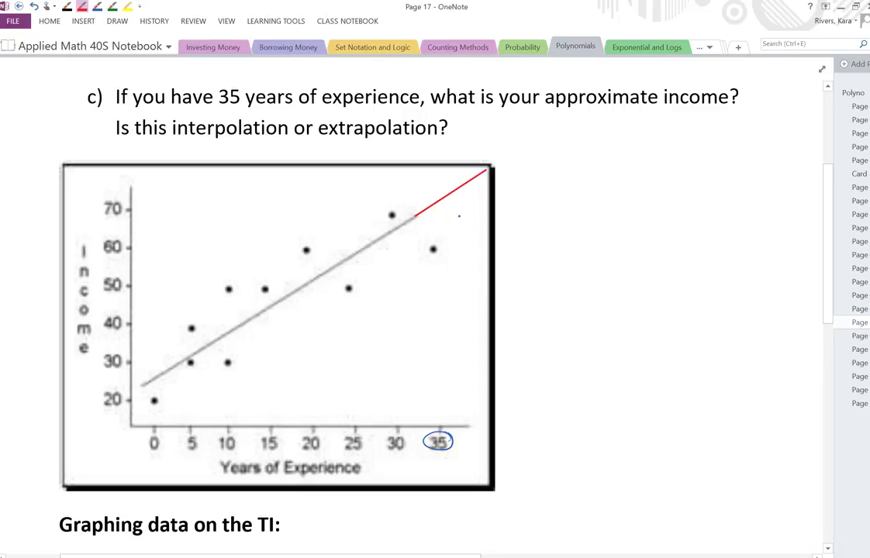
# Step: In blue, trace from 35 to the red line and across, write $74 000, circle 'extrapolation?'
pyautogui.click(97, 7)
pyautogui.moveTo(442, 430); pyautogui.dragTo(130, 193)
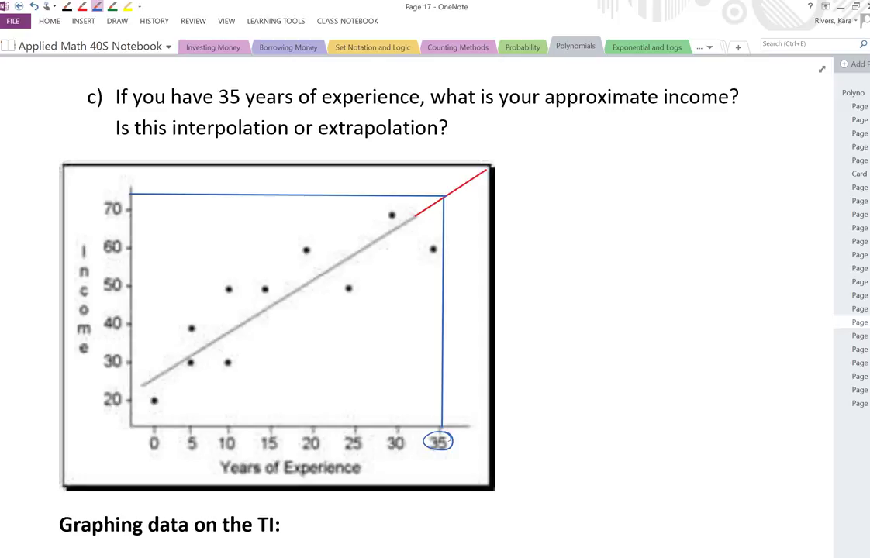
pyautogui.moveTo(577, 144)
pyautogui.mouseDown()
pyautogui.moveTo(569, 168)
pyautogui.moveTo(573, 145)
pyautogui.moveTo(587, 161)
pyautogui.moveTo(604, 141)
pyautogui.moveTo(604, 164)
pyautogui.mouseUp()
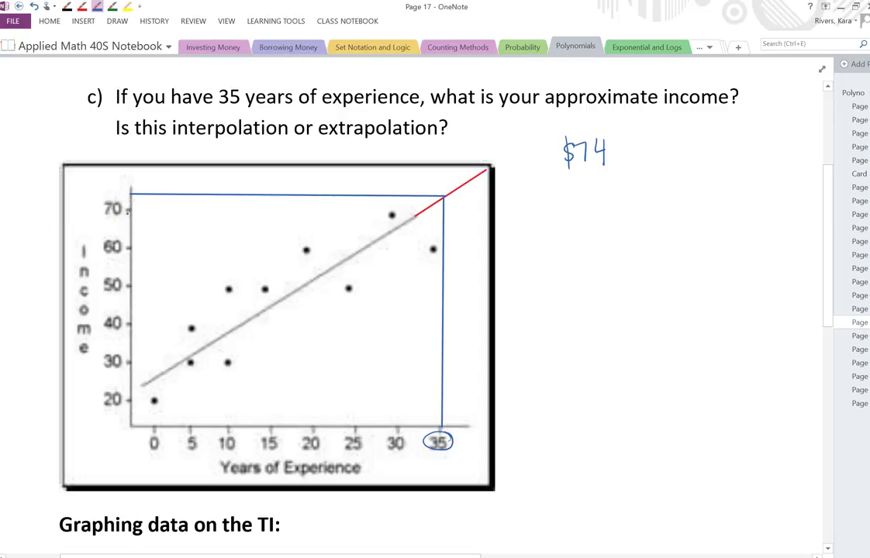
pyautogui.moveTo(630, 141)
pyautogui.mouseDown()
pyautogui.moveTo(647, 152)
pyautogui.moveTo(653, 141)
pyautogui.mouseUp()
pyautogui.moveTo(379, 112); pyautogui.dragTo(409, 114)
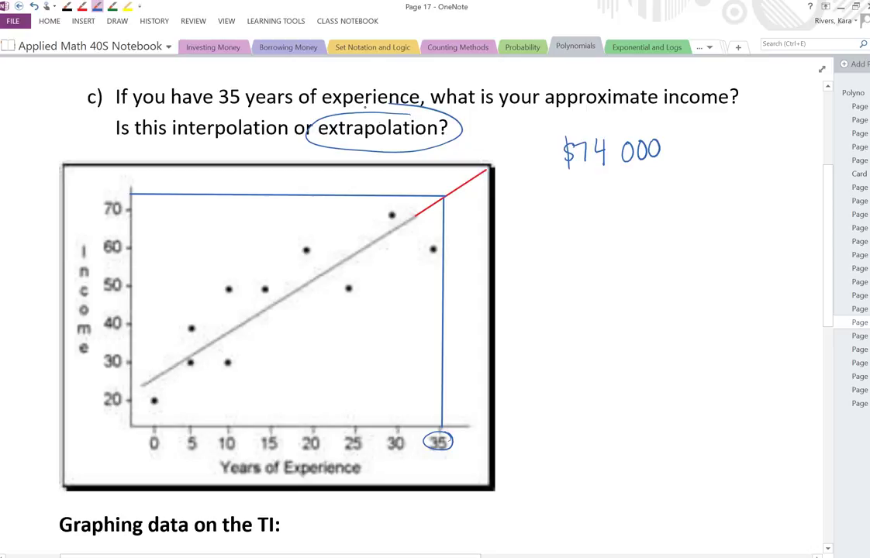
pyautogui.scroll(-5, 411, 311)
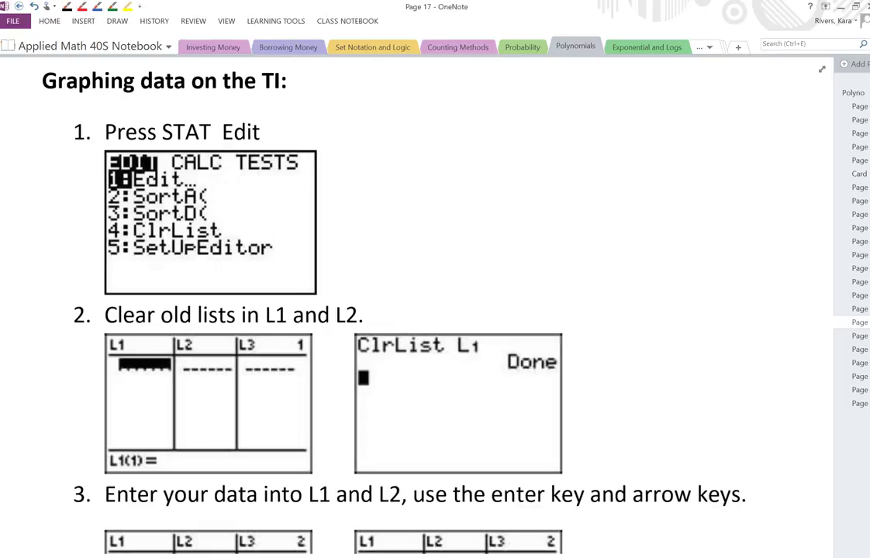
# Step: Switch from OneNote to the TI-SmartView TI-84 Plus emulator, which shows a cleared home screen
pyautogui.hotkey('alt', 'Tab')
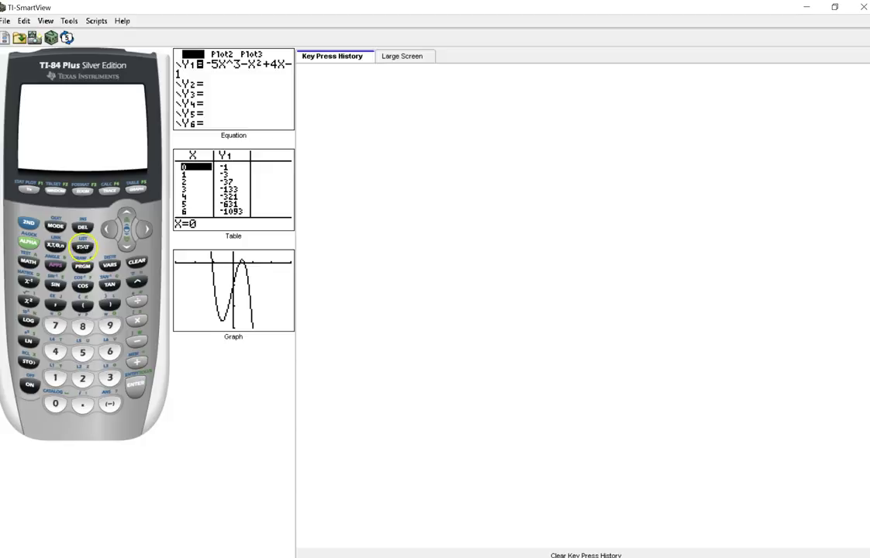
# Step: Run SetUpEditor from the STAT menu to reset the list editor
pyautogui.click(83, 247)
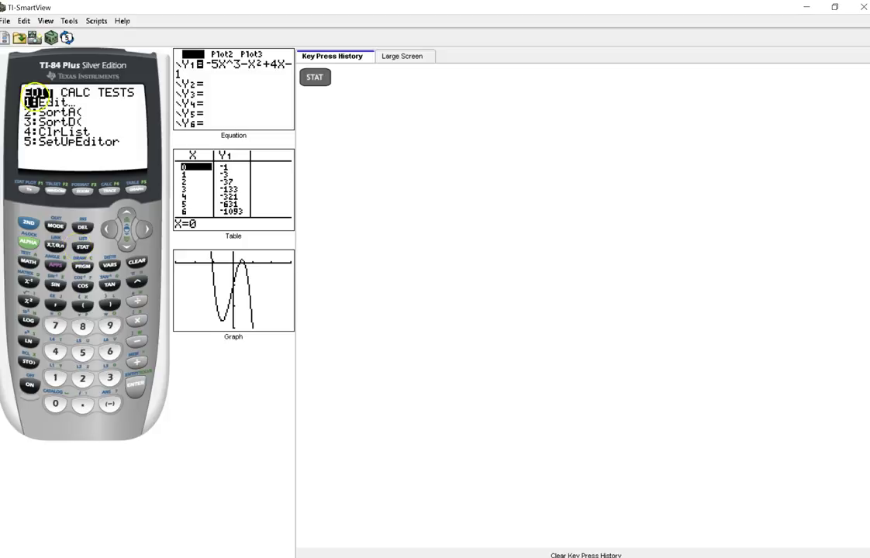
pyautogui.press('1')
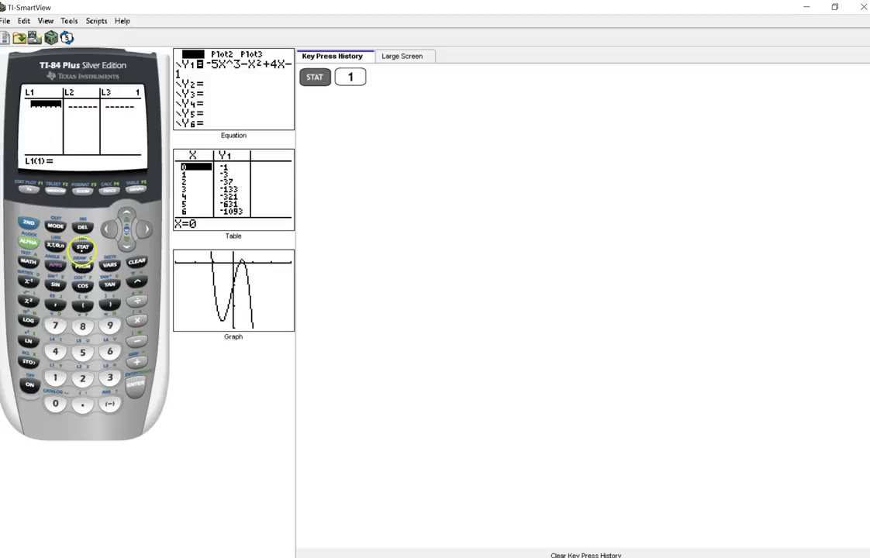
pyautogui.click(83, 246)
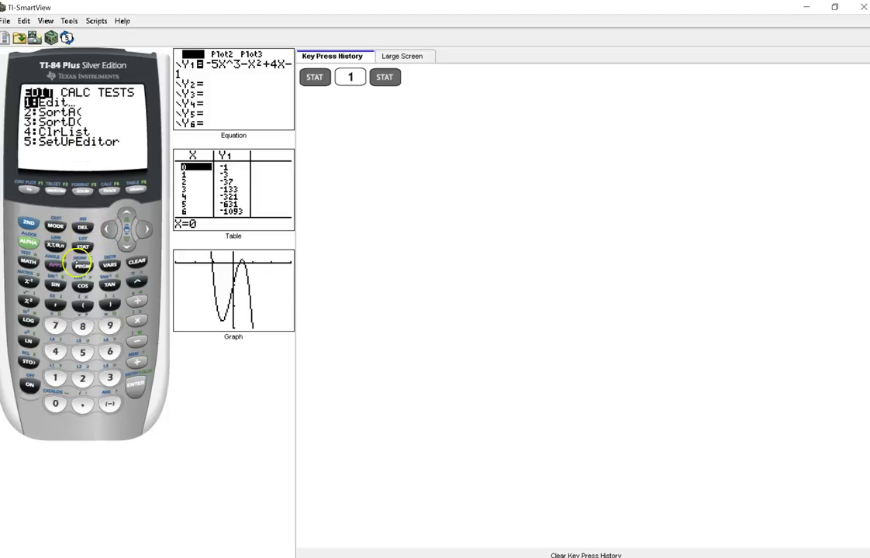
pyautogui.click(82, 351)
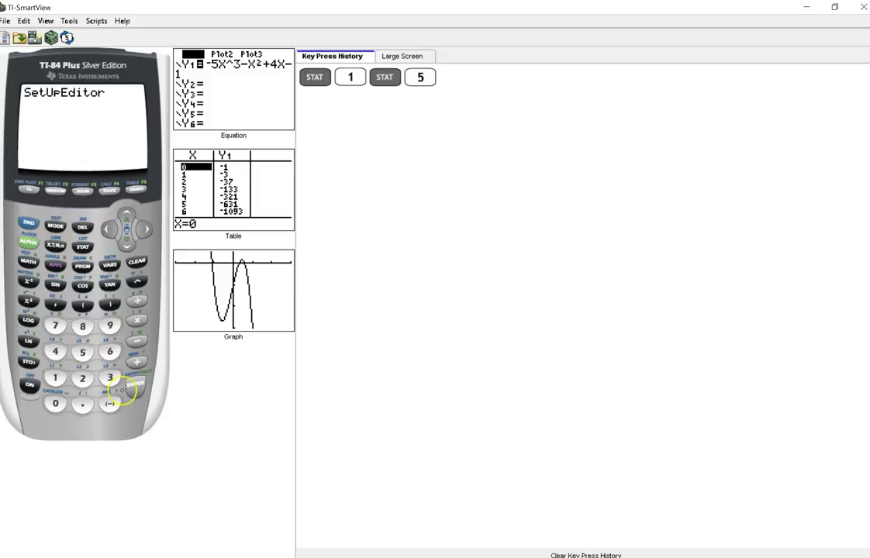
pyautogui.click(135, 383)
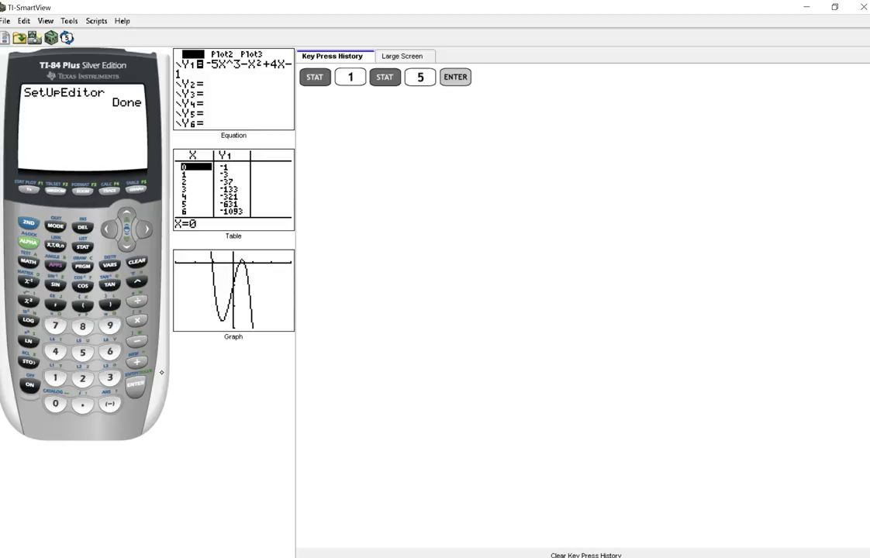
# Step: Enter 5 and 6 into L1 in the list editor, then clear L1 and remove it from the editor
pyautogui.click(82, 245)
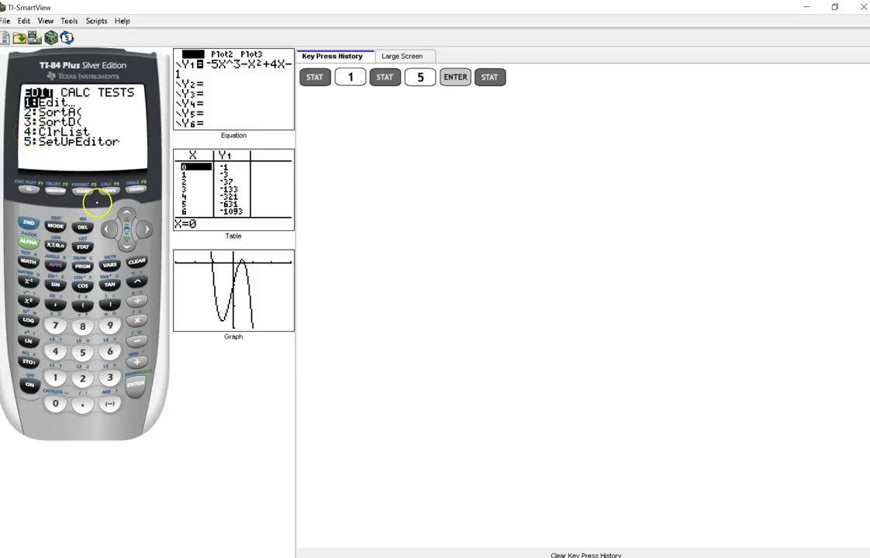
pyautogui.click(55, 376)
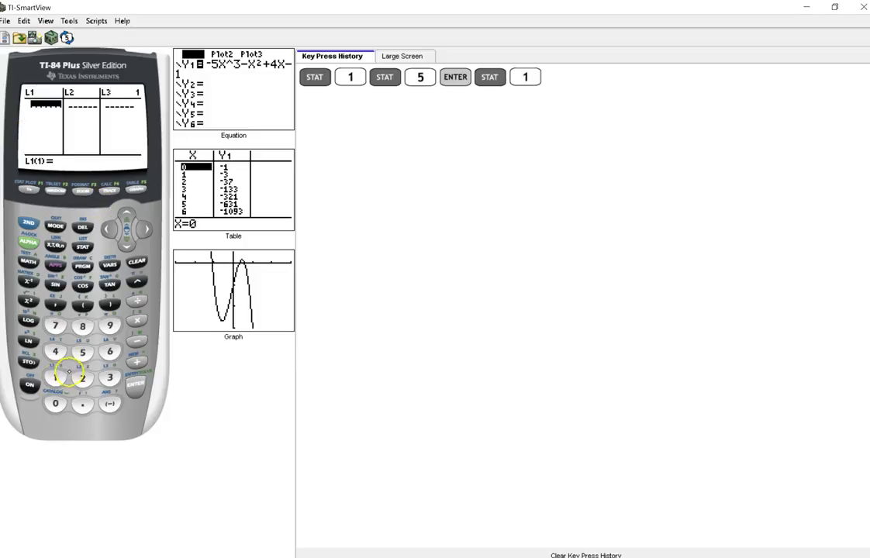
pyautogui.click(82, 352)
pyautogui.click(134, 383)
pyautogui.click(110, 352)
pyautogui.click(134, 382)
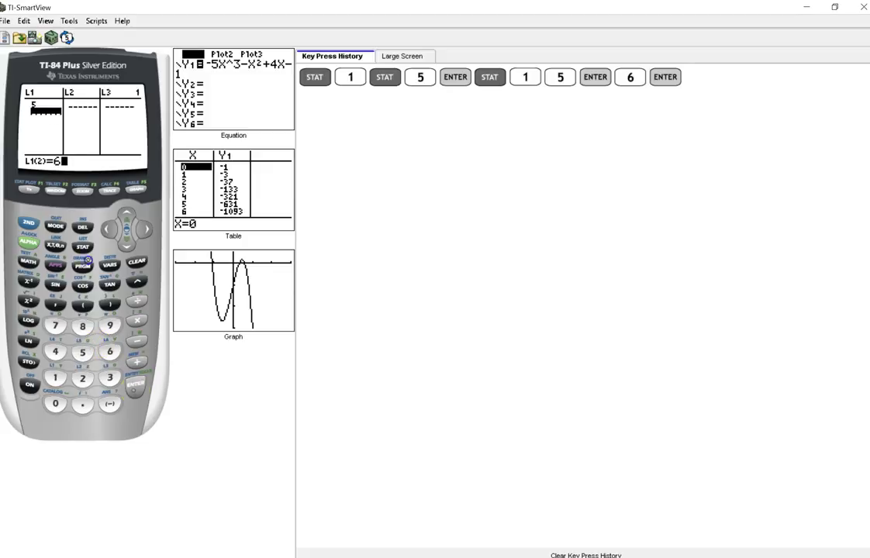
pyautogui.click(125, 213)
pyautogui.click(125, 214)
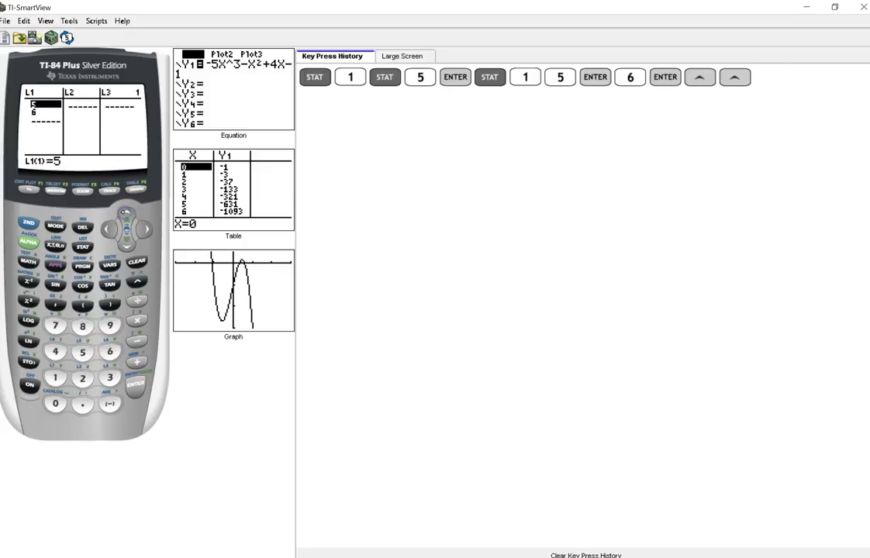
pyautogui.click(125, 213)
pyautogui.click(137, 261)
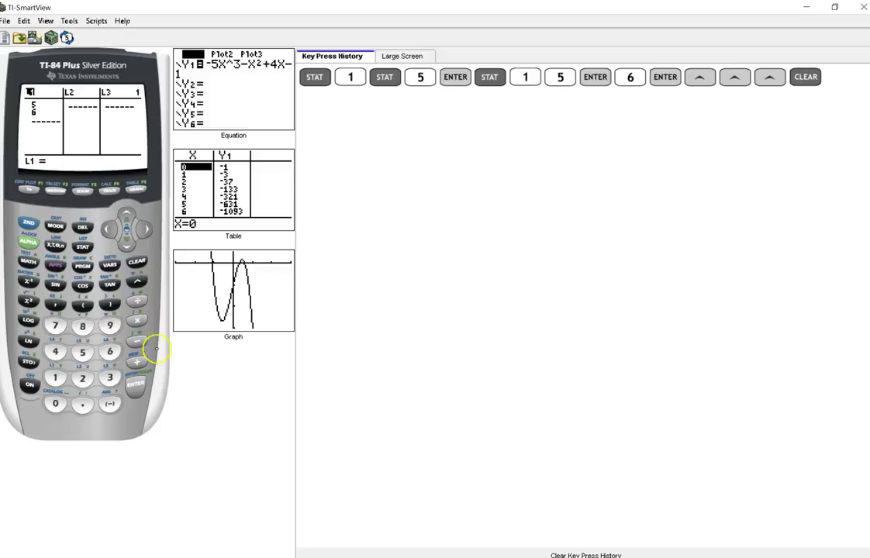
pyautogui.click(134, 382)
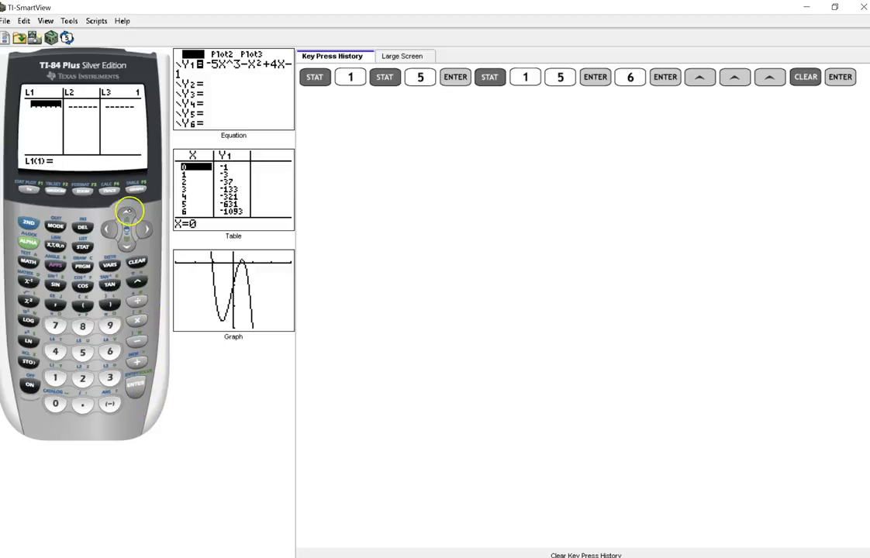
pyautogui.click(125, 212)
pyautogui.click(125, 211)
pyautogui.click(125, 209)
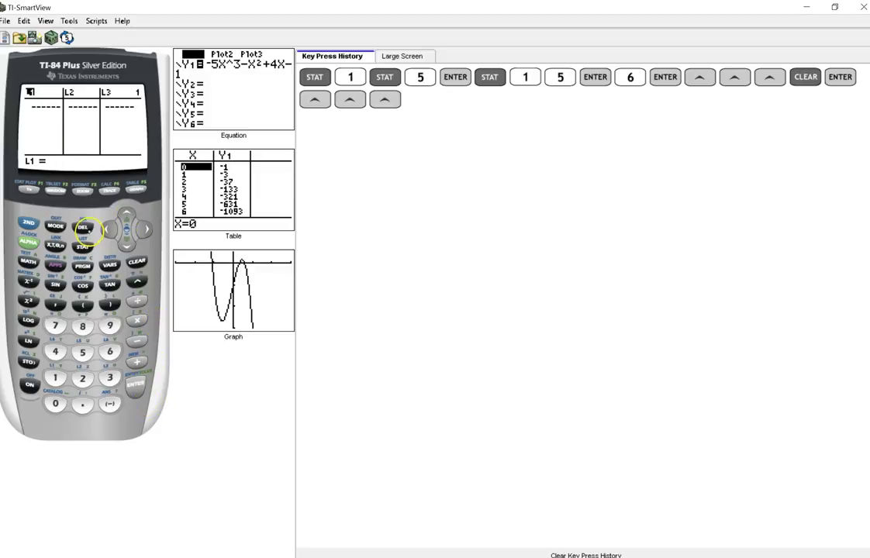
pyautogui.click(82, 226)
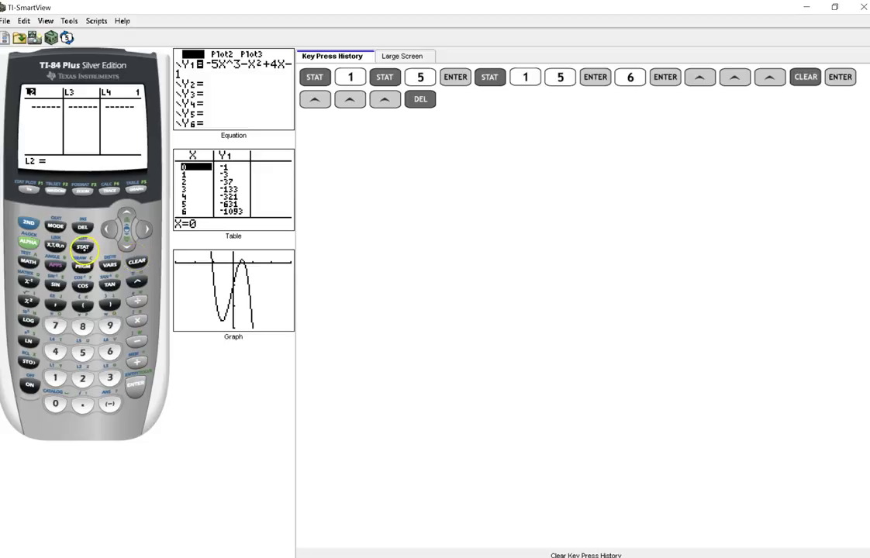
# Step: Rerun SetUpEditor and open the list editor with empty L1, L2 and L3
pyautogui.click(82, 246)
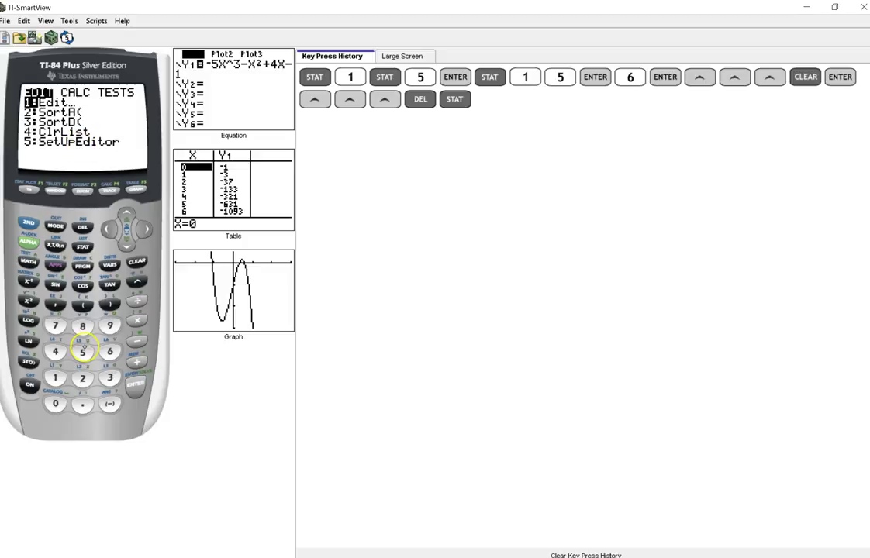
pyautogui.click(83, 350)
pyautogui.click(135, 383)
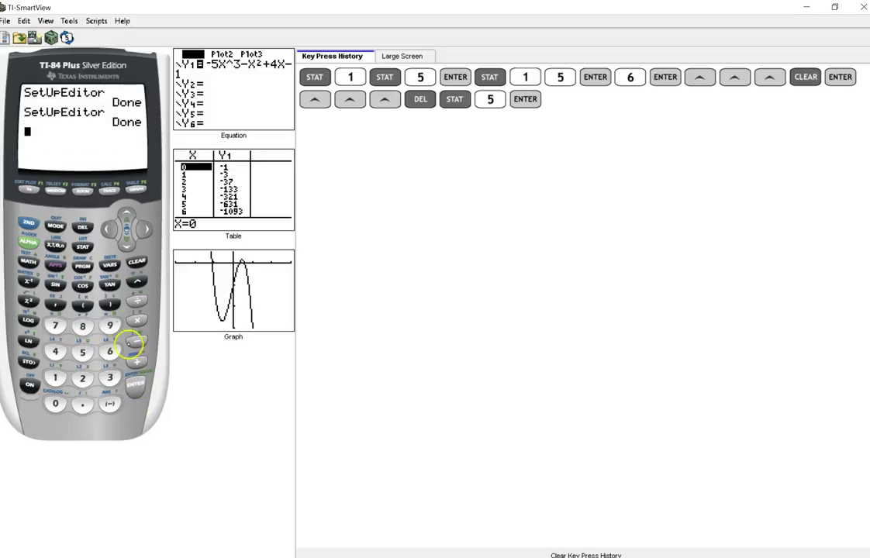
pyautogui.click(82, 246)
pyautogui.click(55, 378)
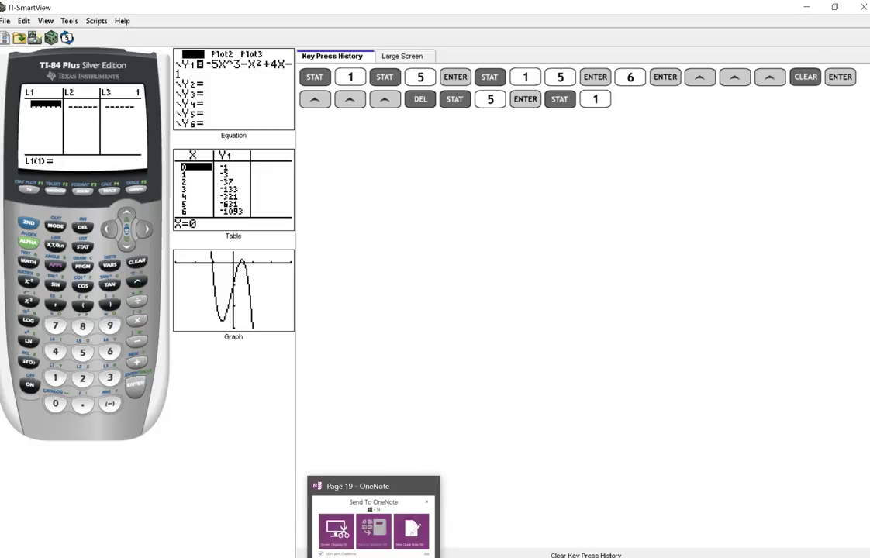
# Step: Handwrite L1/IV beside the Year row and L2/DV beside the Distance row in OneNote
pyautogui.click(378, 518)
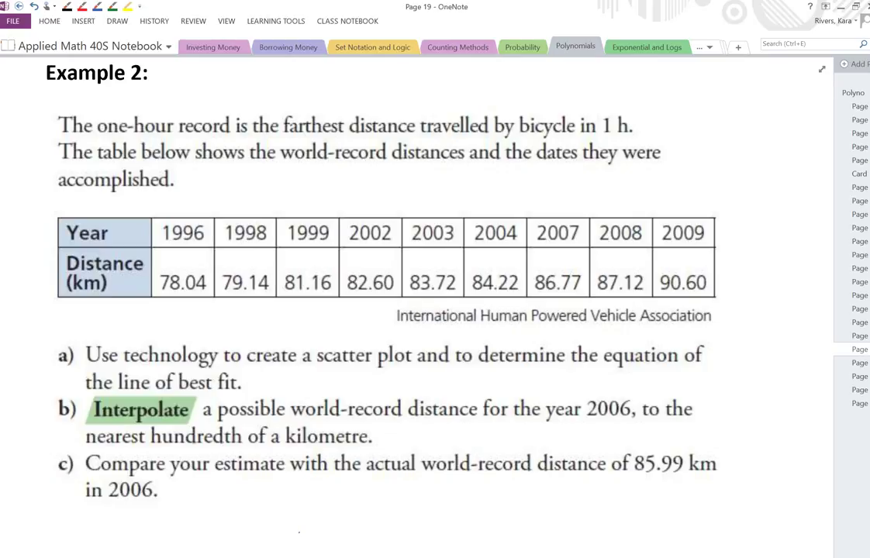
pyautogui.hscroll(-2, 307, 400)
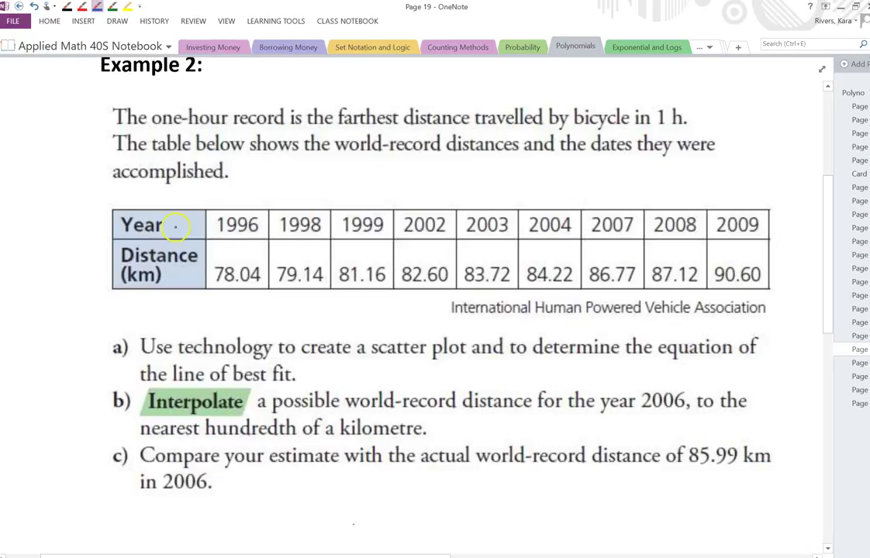
pyautogui.moveTo(176, 220)
pyautogui.mouseDown()
pyautogui.moveTo(179, 236)
pyautogui.moveTo(188, 220)
pyautogui.mouseUp()
pyautogui.moveTo(168, 268); pyautogui.dragTo(172, 286)
pyautogui.click(180, 282)
pyautogui.moveTo(172, 268)
pyautogui.mouseDown()
pyautogui.moveTo(173, 286)
pyautogui.moveTo(190, 285)
pyautogui.moveTo(196, 267)
pyautogui.mouseUp()
pyautogui.moveTo(77, 215)
pyautogui.mouseDown()
pyautogui.moveTo(93, 224)
pyautogui.moveTo(77, 271)
pyautogui.moveTo(101, 279)
pyautogui.mouseUp()
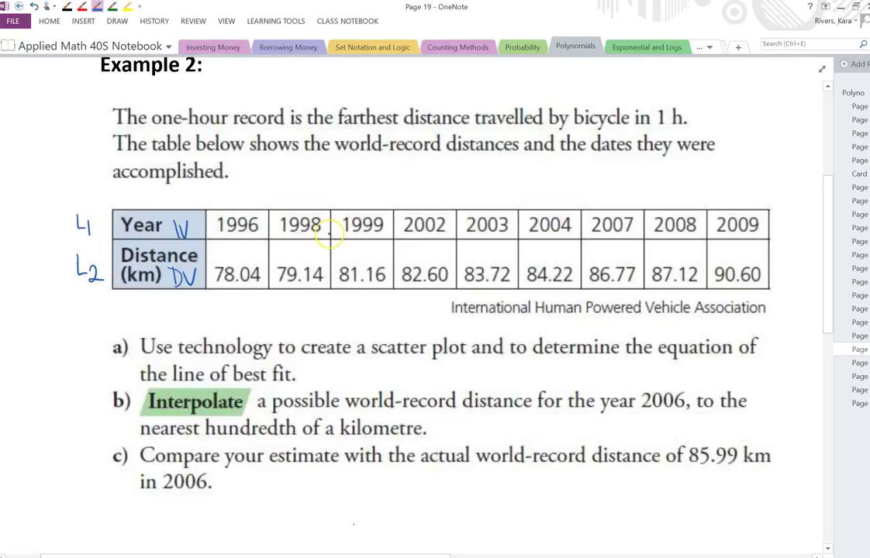
pyautogui.hotkey('alt', 'Tab')
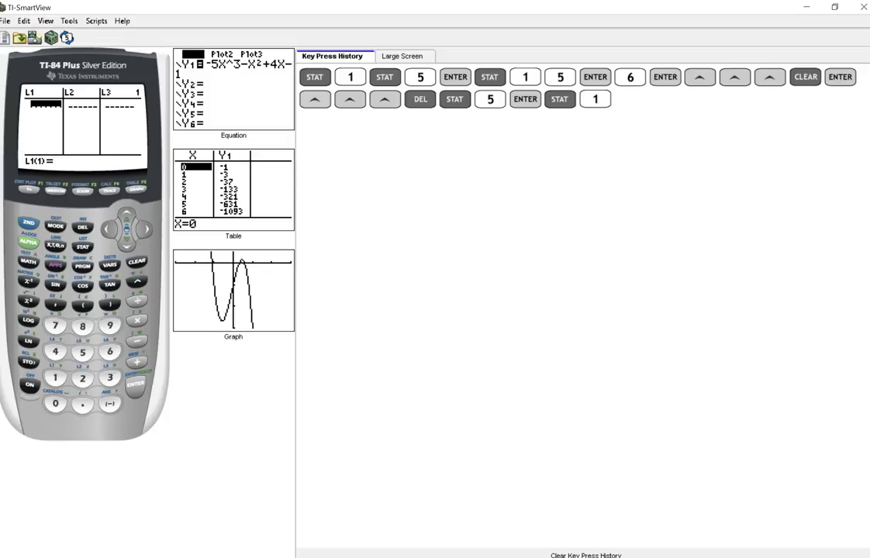
# Step: Enter 1996 as the first year in list L1
pyautogui.click(55, 377)
pyautogui.click(109, 326)
pyautogui.click(110, 326)
pyautogui.click(112, 351)
pyautogui.click(135, 383)
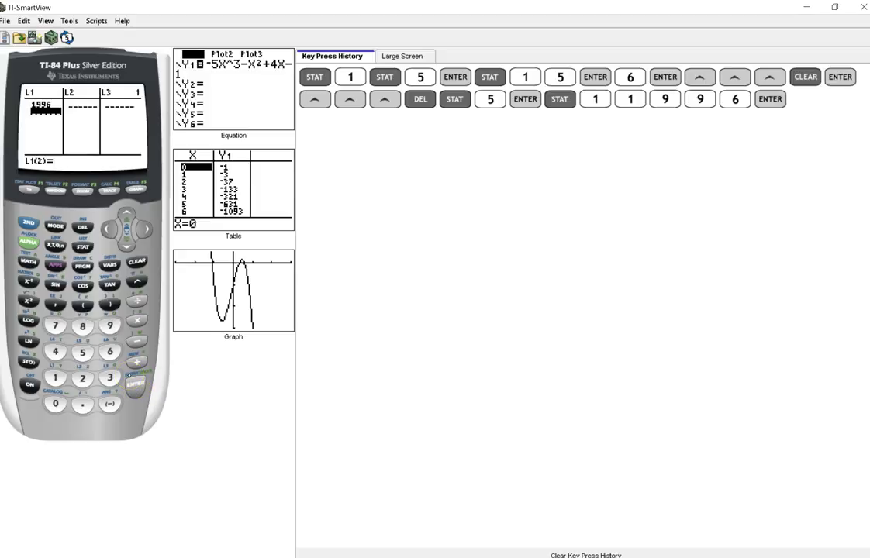
# Step: Enter the distances 78.04 and 79.14 as the first two L2 values
pyautogui.click(145, 228)
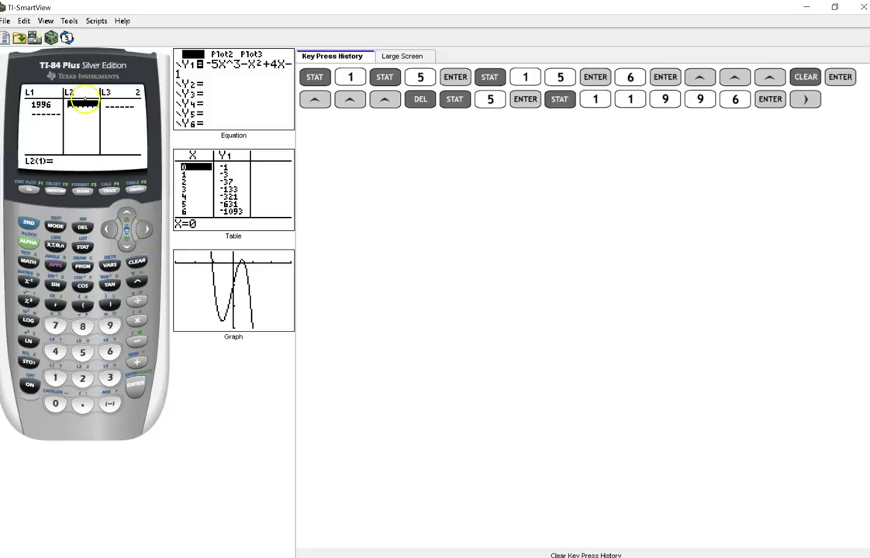
pyautogui.click(55, 326)
pyautogui.click(82, 325)
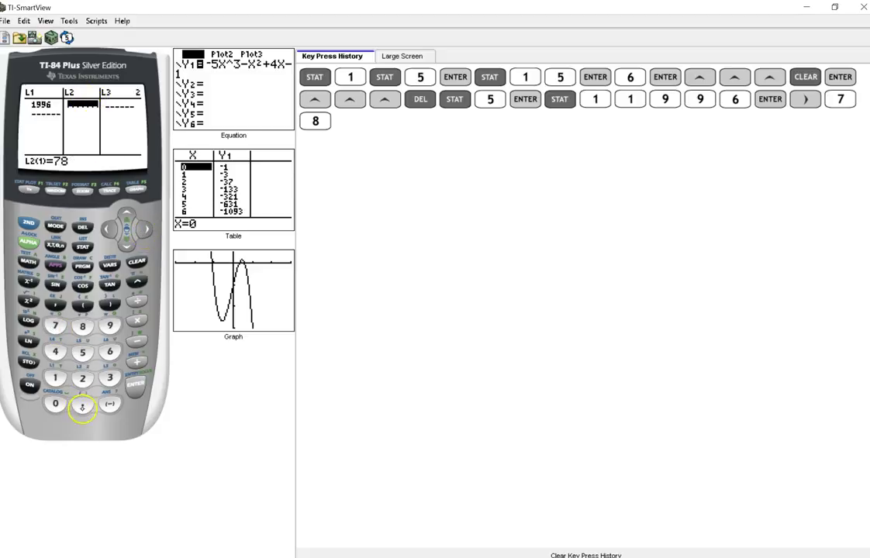
pyautogui.click(80, 403)
pyautogui.click(55, 403)
pyautogui.click(56, 350)
pyautogui.press('Return')
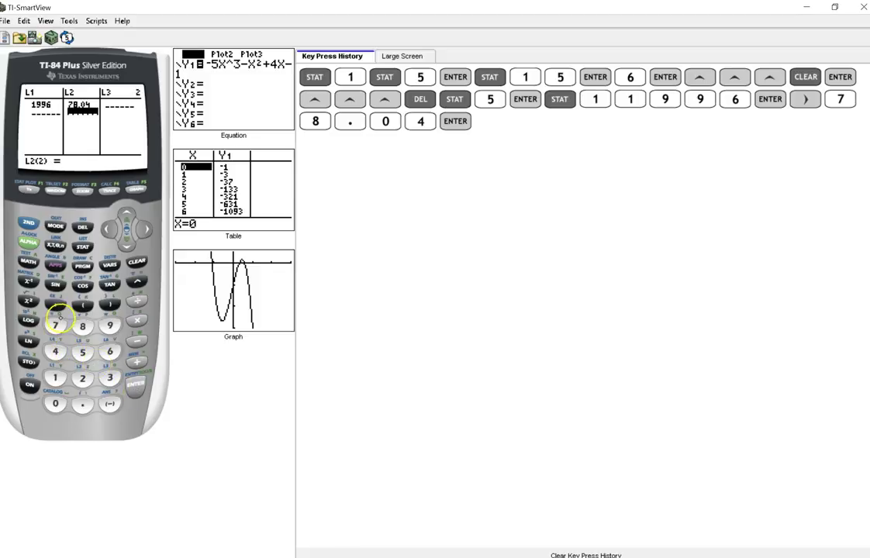
pyautogui.click(55, 325)
pyautogui.click(110, 326)
pyautogui.press('.')
pyautogui.write('14')
pyautogui.click(131, 384)
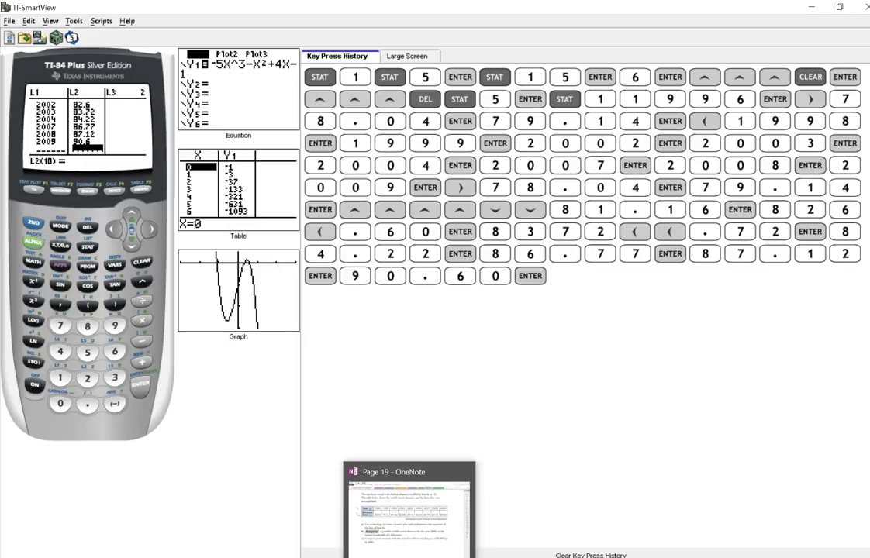
pyautogui.click(411, 504)
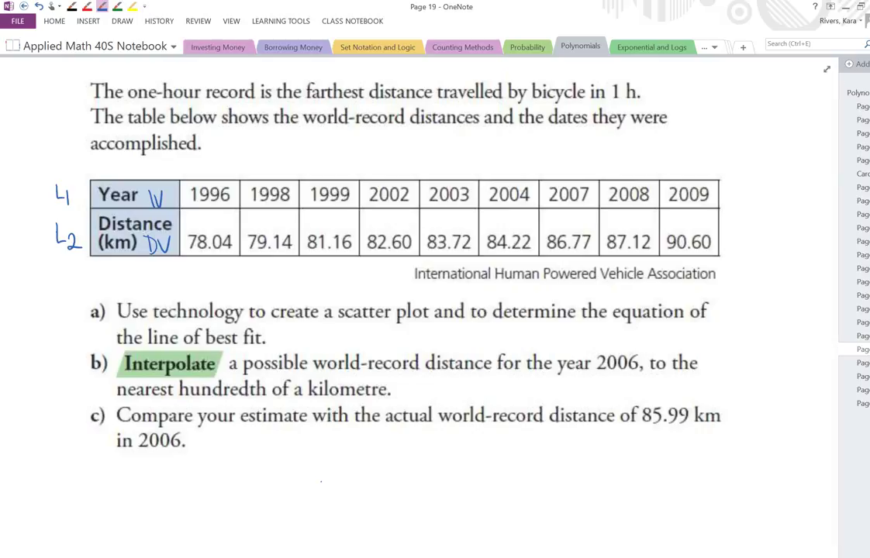
pyautogui.click(386, 457)
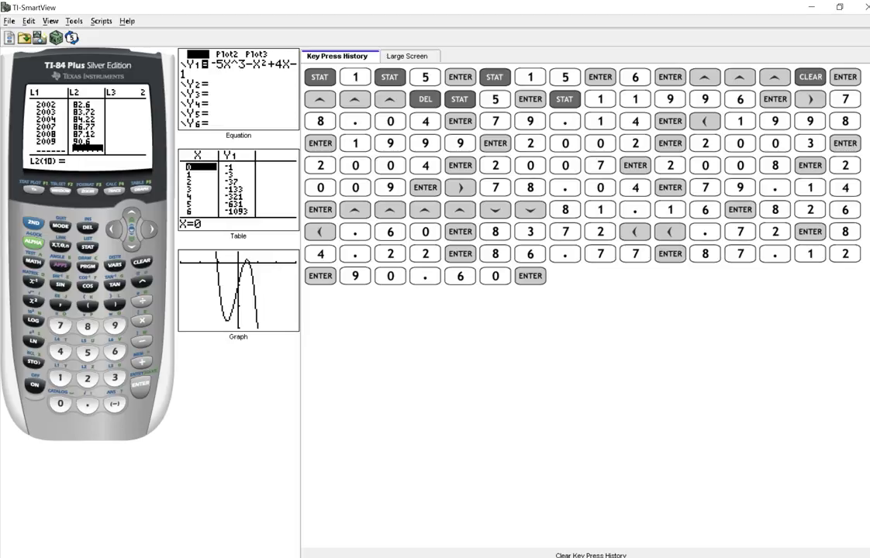
# Step: Turn Stat Plot1 On as a scatter plot and check its Xlist L1 and Ylist L2
pyautogui.click(33, 222)
pyautogui.click(23, 189)
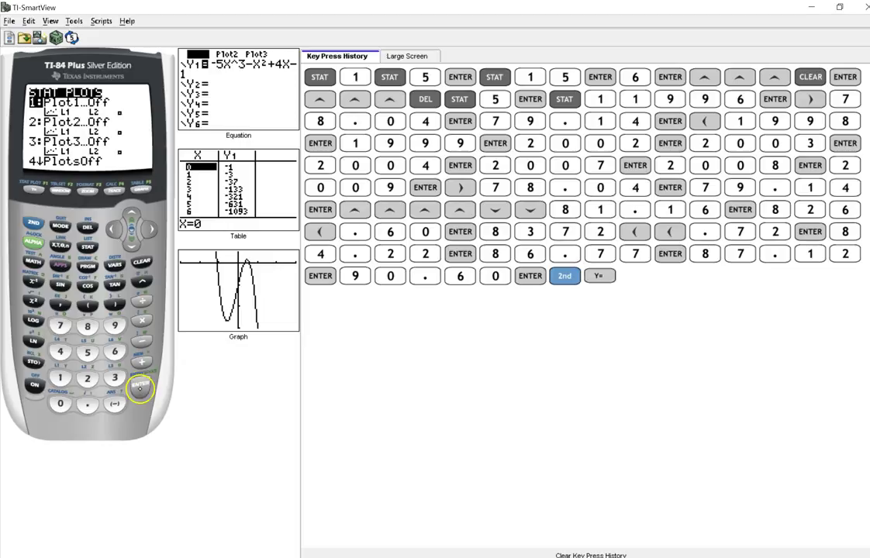
pyautogui.click(139, 384)
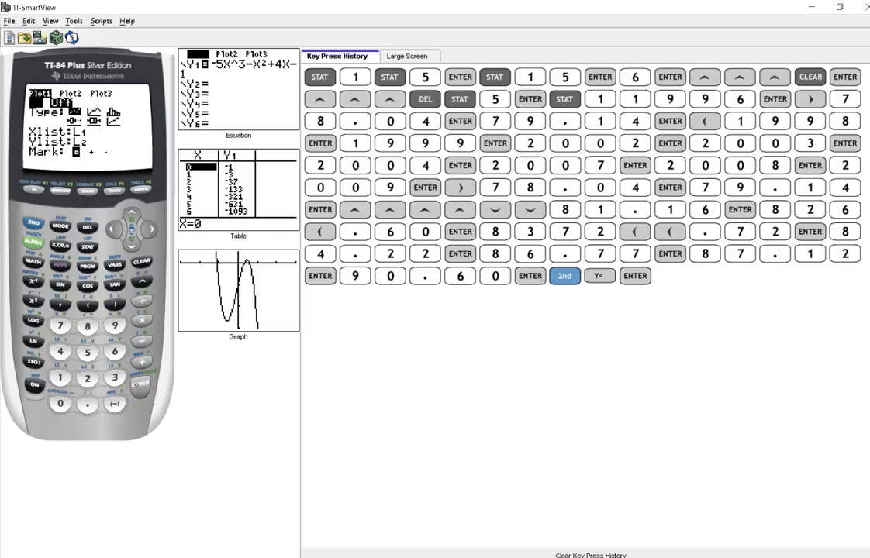
pyautogui.click(138, 383)
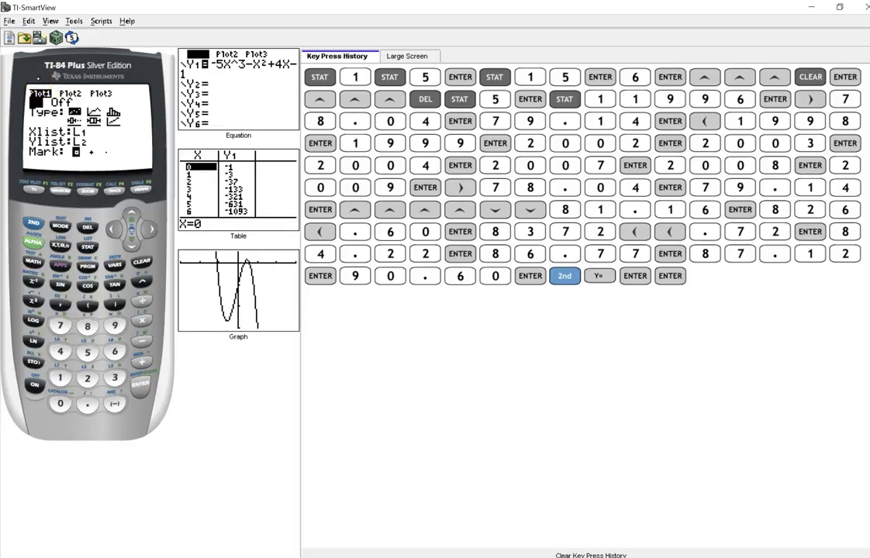
pyautogui.click(131, 243)
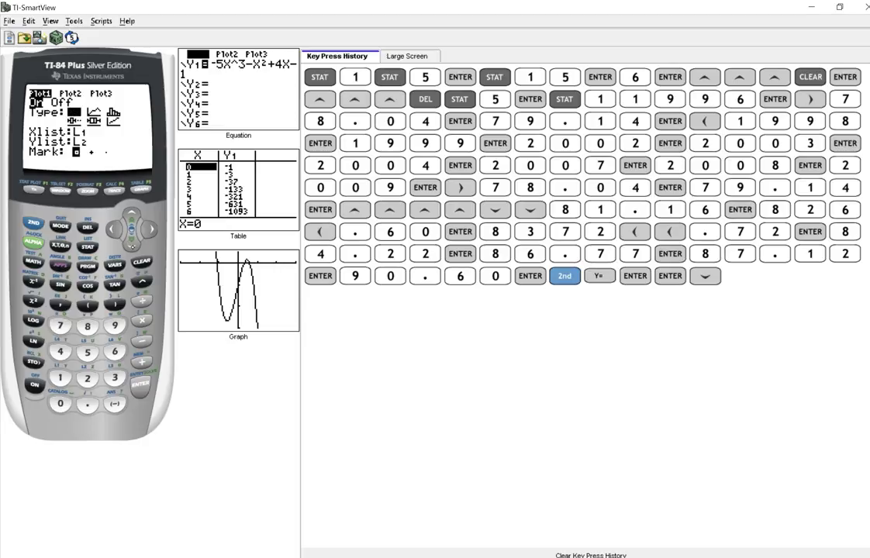
pyautogui.click(132, 243)
pyautogui.click(132, 212)
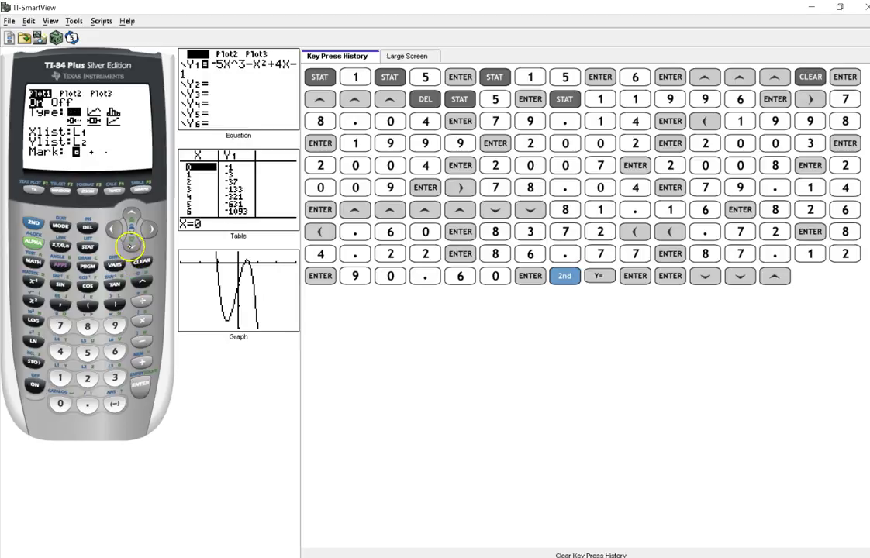
pyautogui.click(131, 243)
pyautogui.click(131, 244)
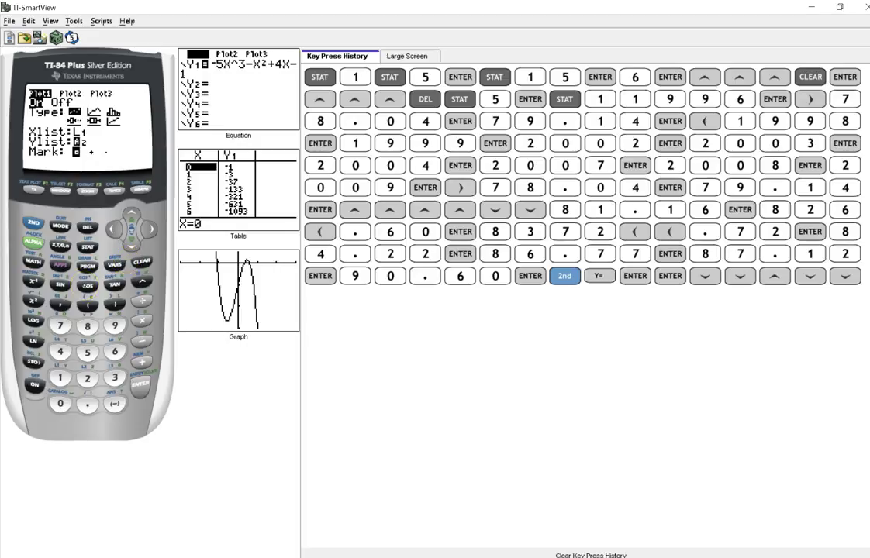
# Step: Run 9:ZoomStat so the nine year–distance points fill the graph window
pyautogui.click(88, 190)
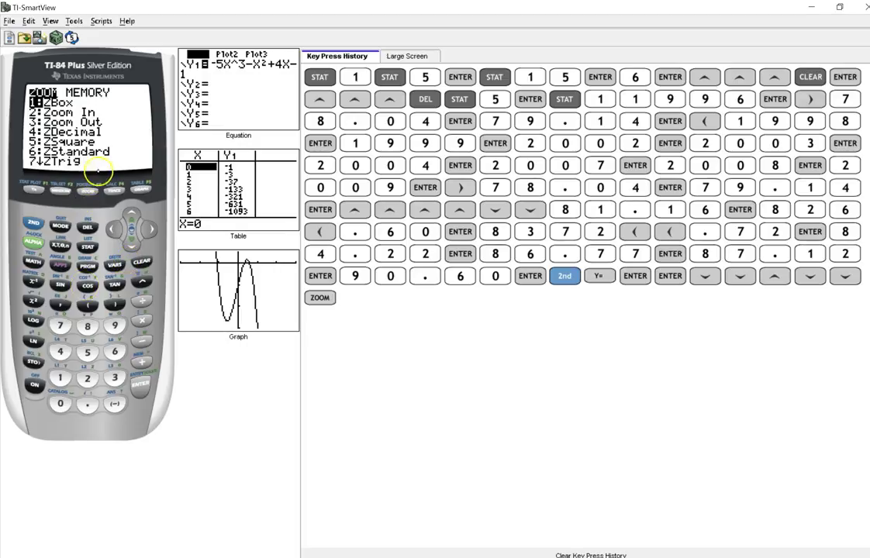
pyautogui.click(132, 245)
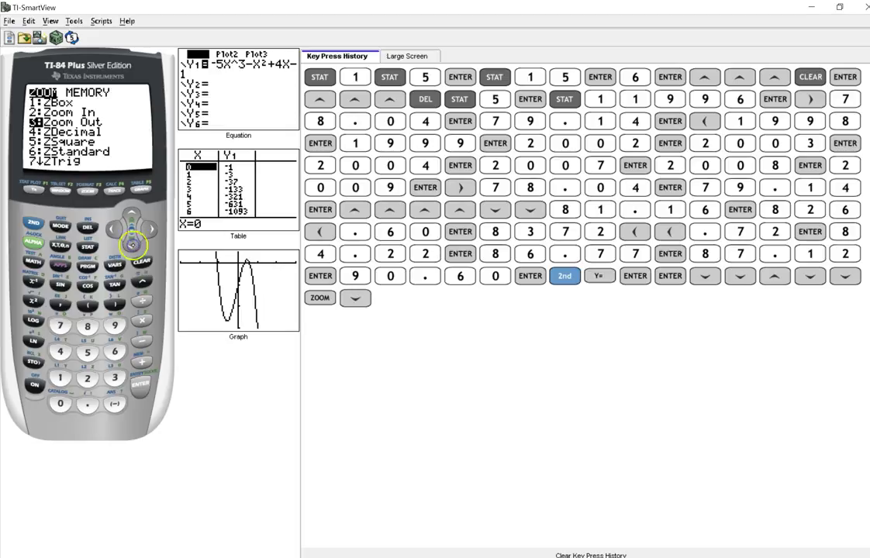
pyautogui.click(132, 245)
pyautogui.click(132, 245)
pyautogui.click(132, 245)
pyautogui.click(131, 245)
pyautogui.click(132, 245)
pyautogui.click(132, 245)
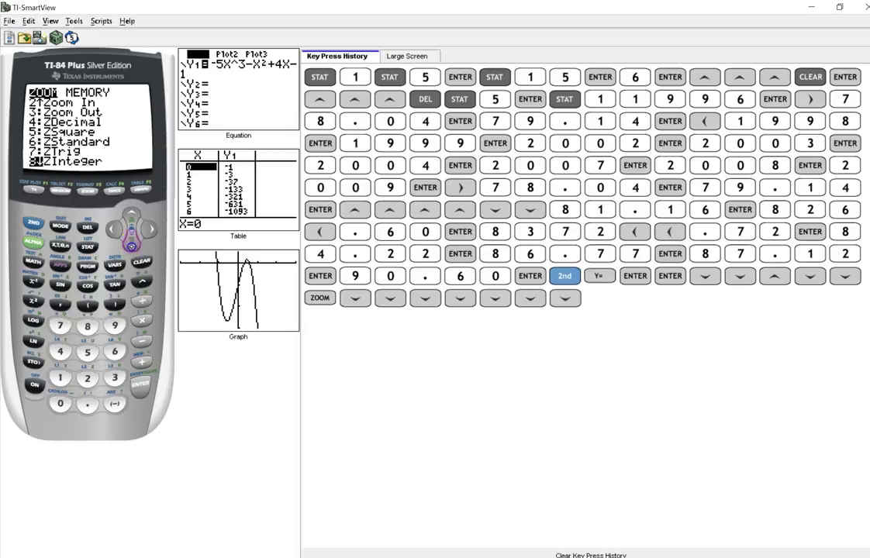
pyautogui.click(132, 245)
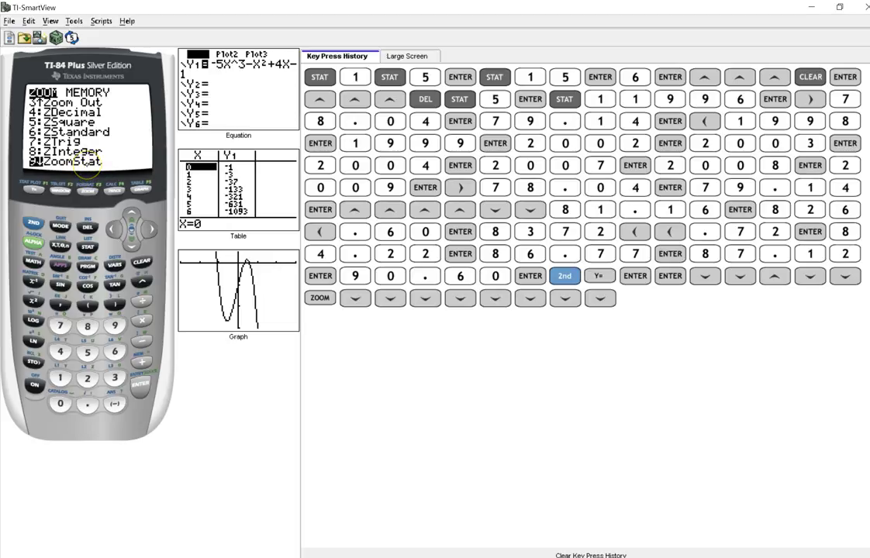
pyautogui.click(139, 384)
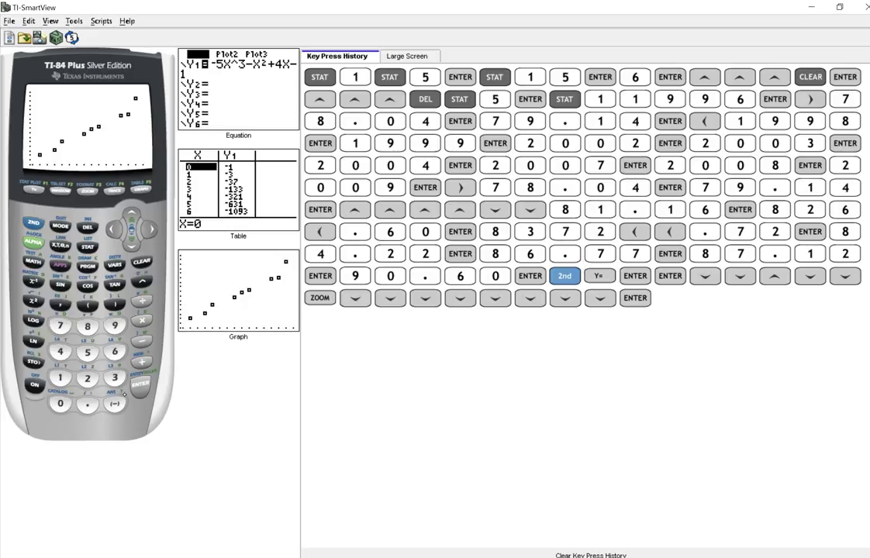
# Step: Clear the cubic Y1 equation and rerun ZoomStat to show only the scatter plot
pyautogui.click(32, 189)
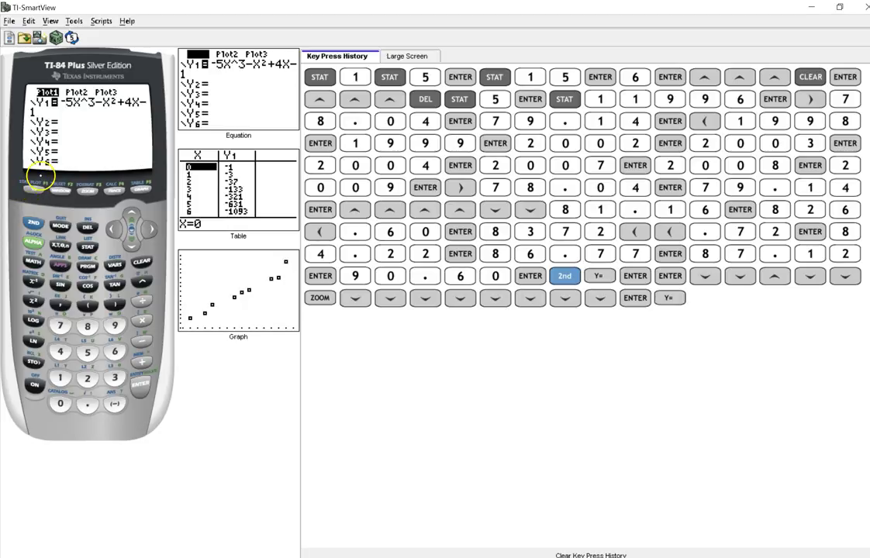
pyautogui.click(140, 261)
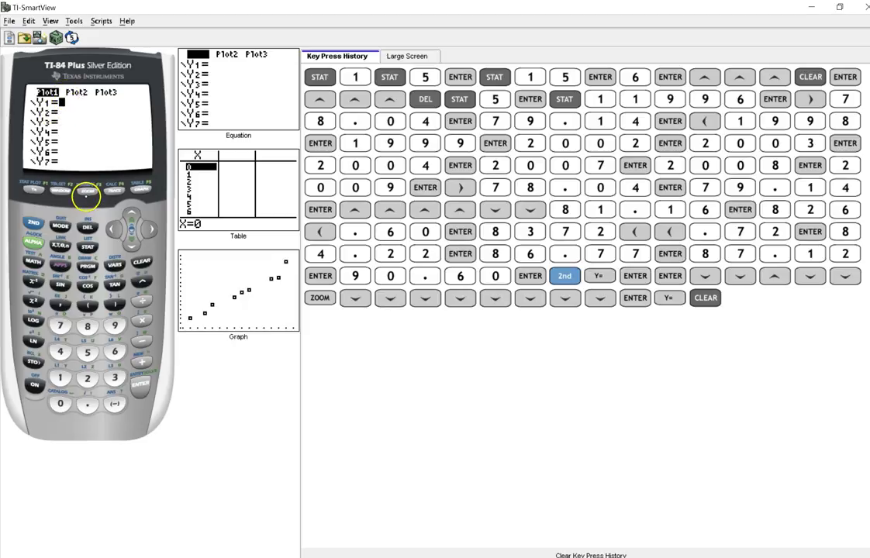
pyautogui.click(86, 197)
pyautogui.click(113, 326)
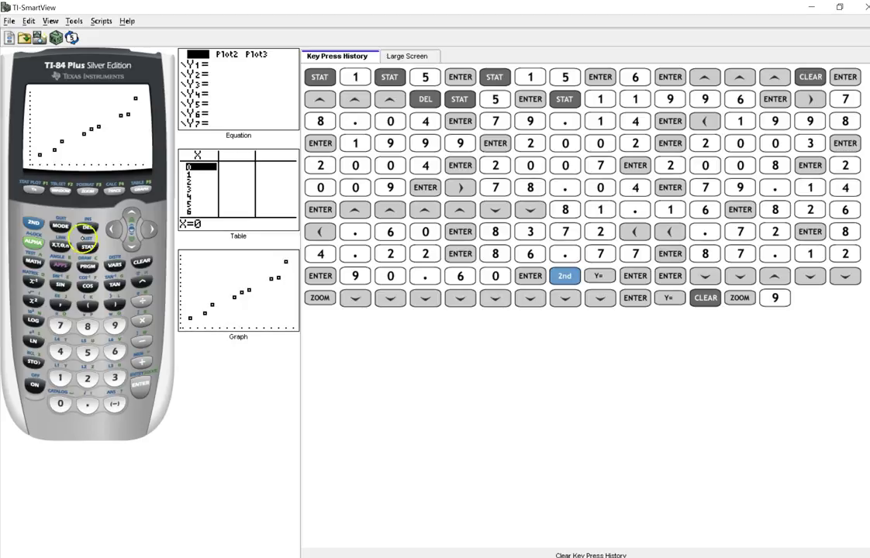
# Step: Run LinReg(ax+b) from STAT CALC, giving a=.8584802632 and b=-1635.732803
pyautogui.click(88, 247)
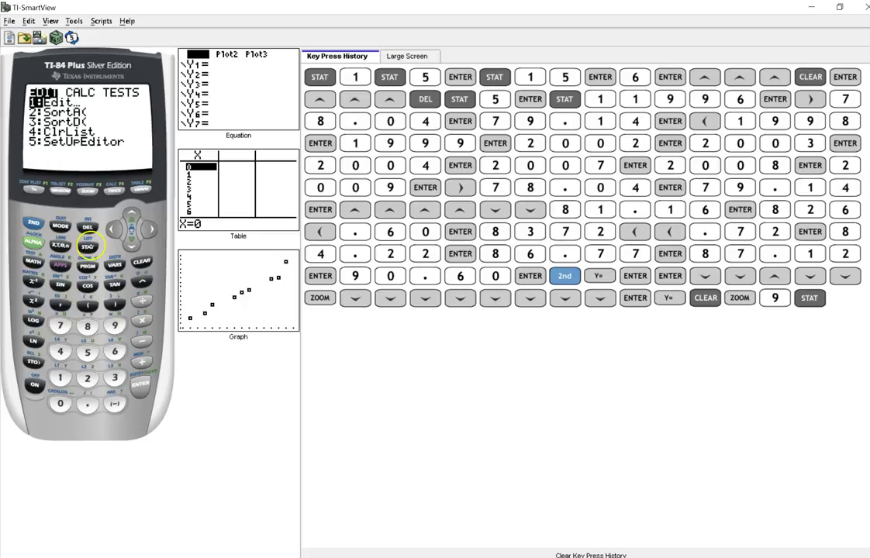
pyautogui.click(148, 230)
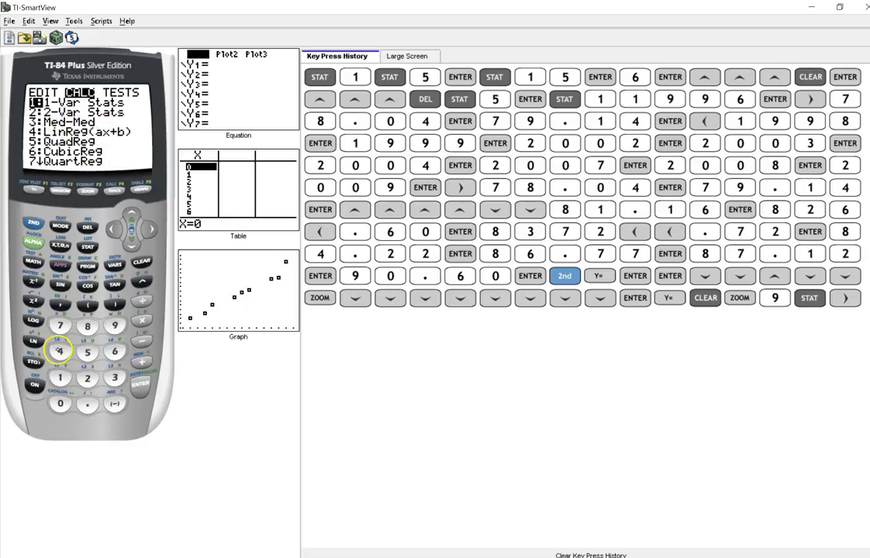
pyautogui.click(55, 349)
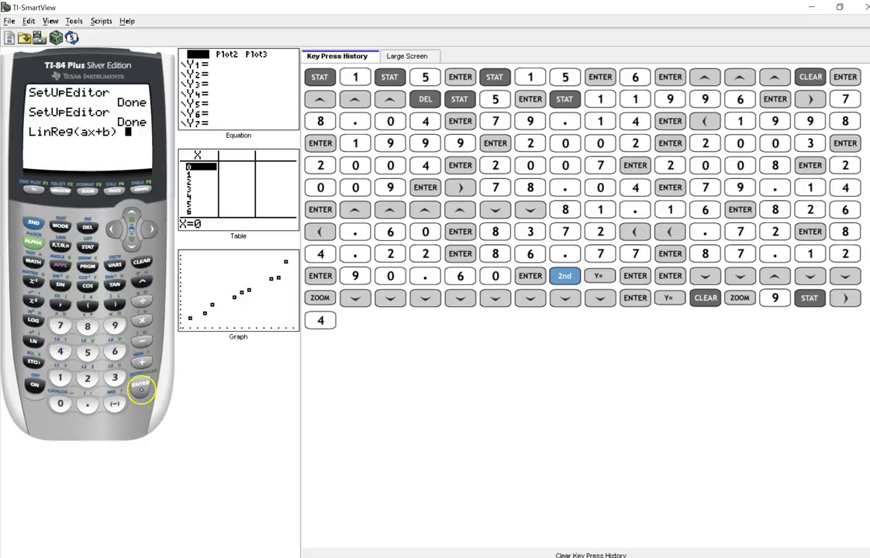
pyautogui.click(133, 384)
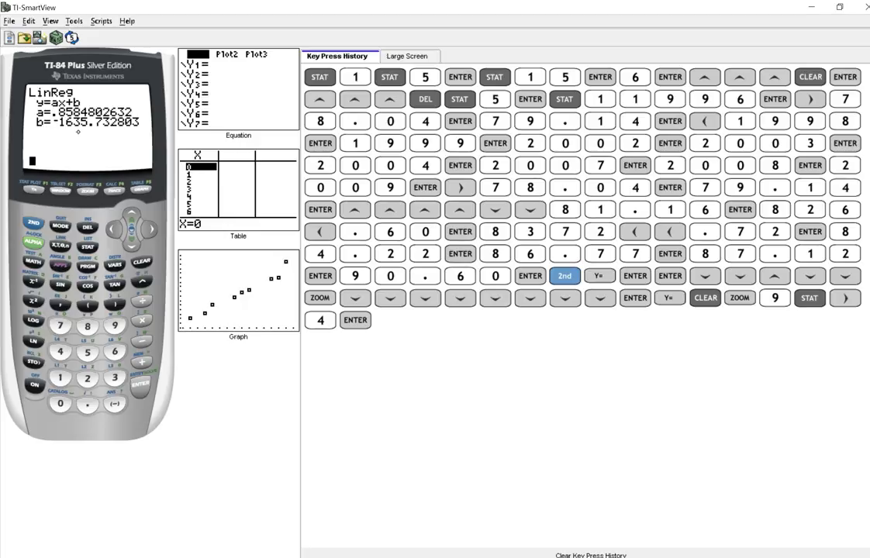
# Step: Paste RegEQ from VARS Statistics into Y1 and graph the regression line over the scatter plot
pyautogui.click(34, 190)
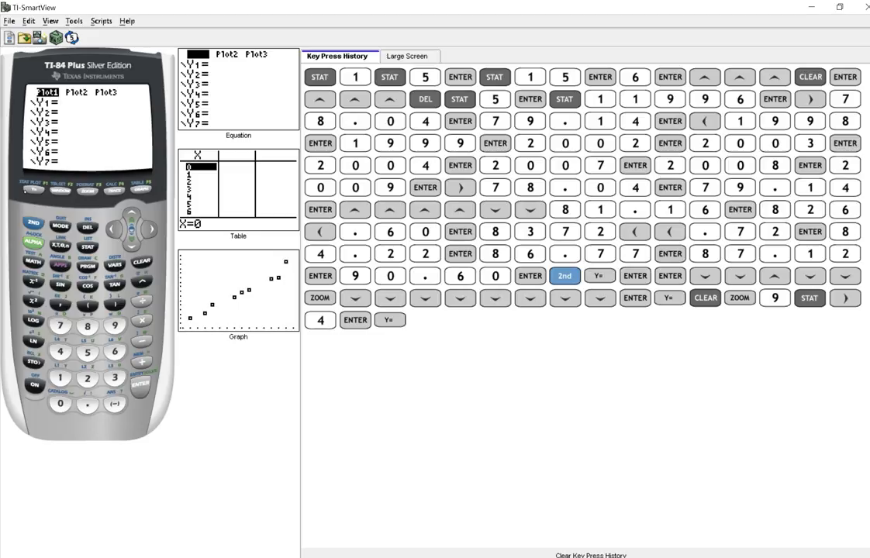
pyautogui.click(114, 264)
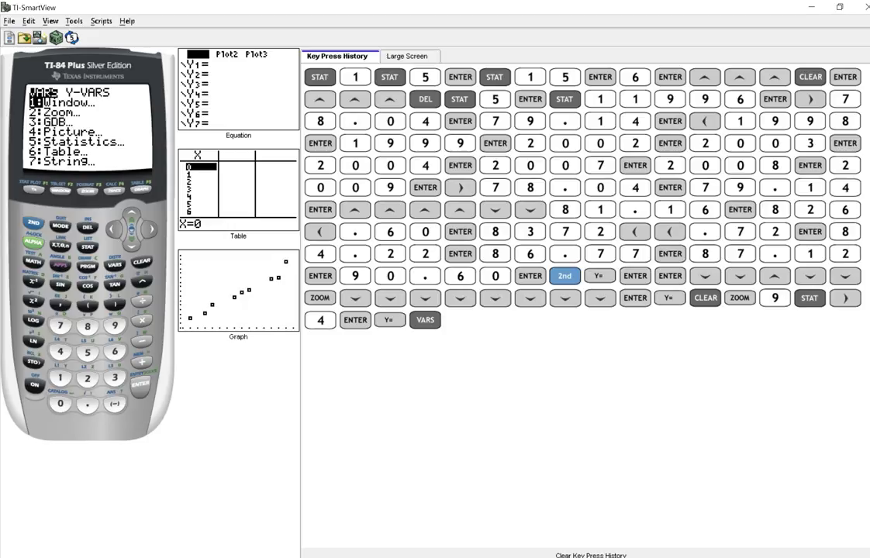
pyautogui.click(86, 350)
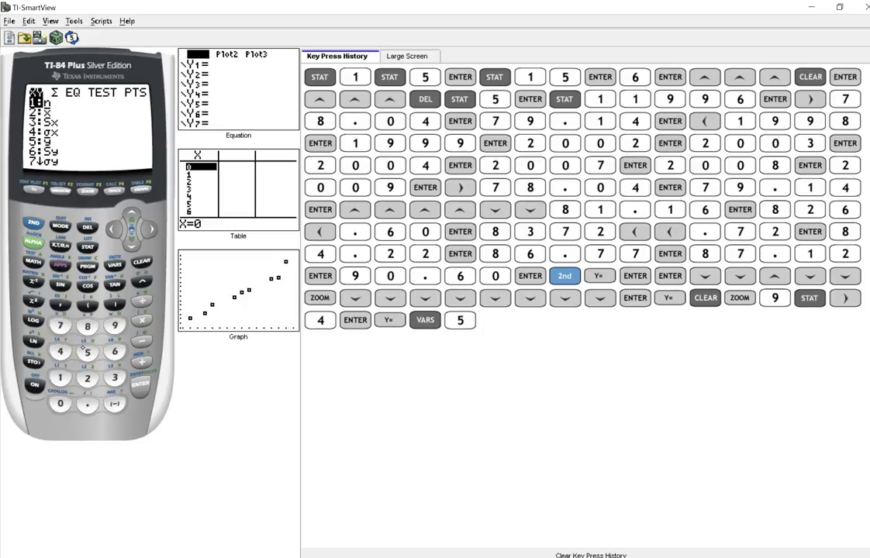
pyautogui.click(150, 230)
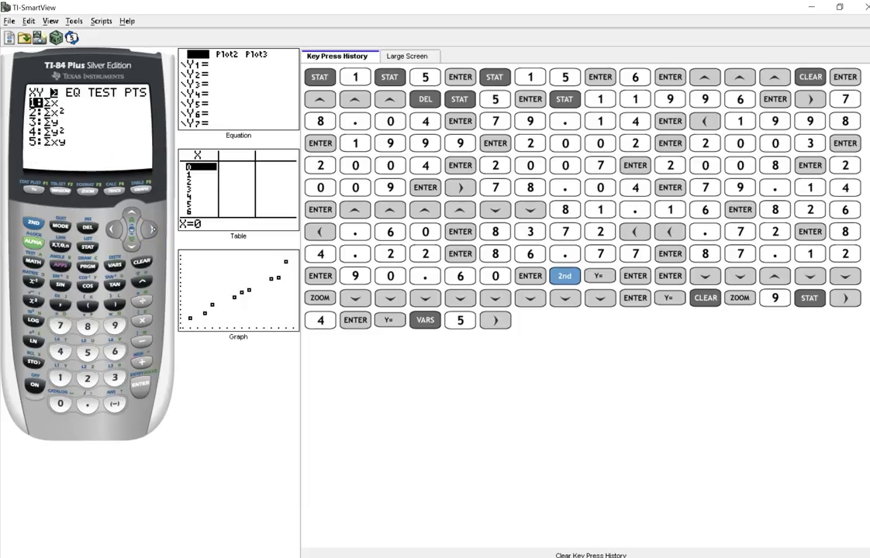
pyautogui.click(150, 229)
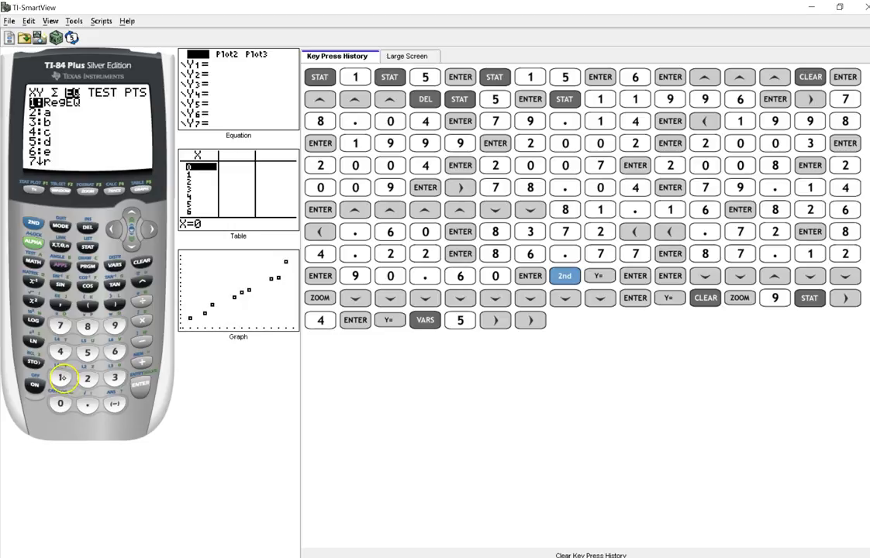
pyautogui.click(59, 377)
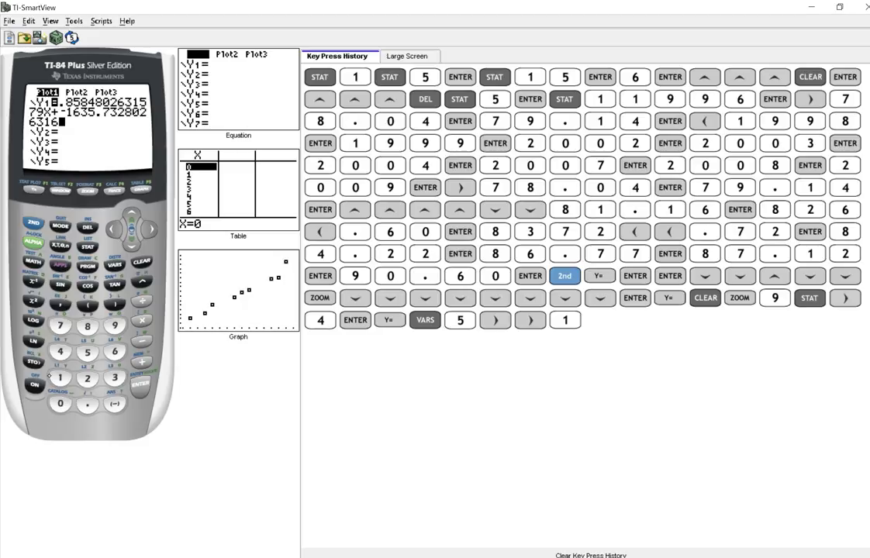
pyautogui.press('F5')
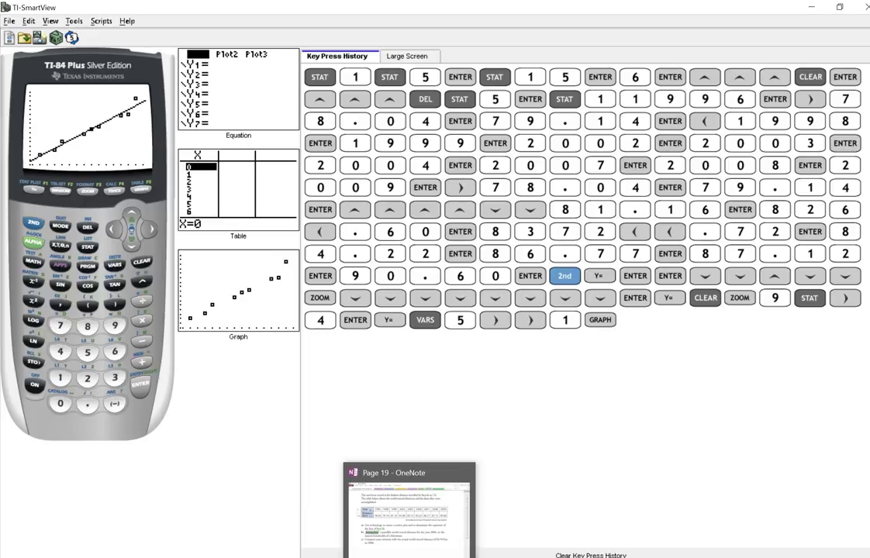
# Step: Ink the equation y = 0.858x − 1635.732 next to question a in OneNote
pyautogui.click(363, 456)
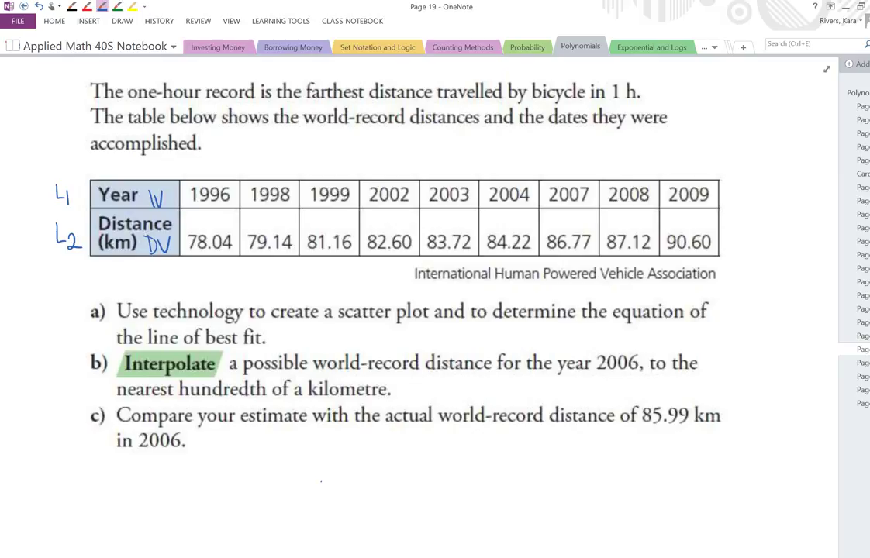
pyautogui.scroll(-1, 530, 471)
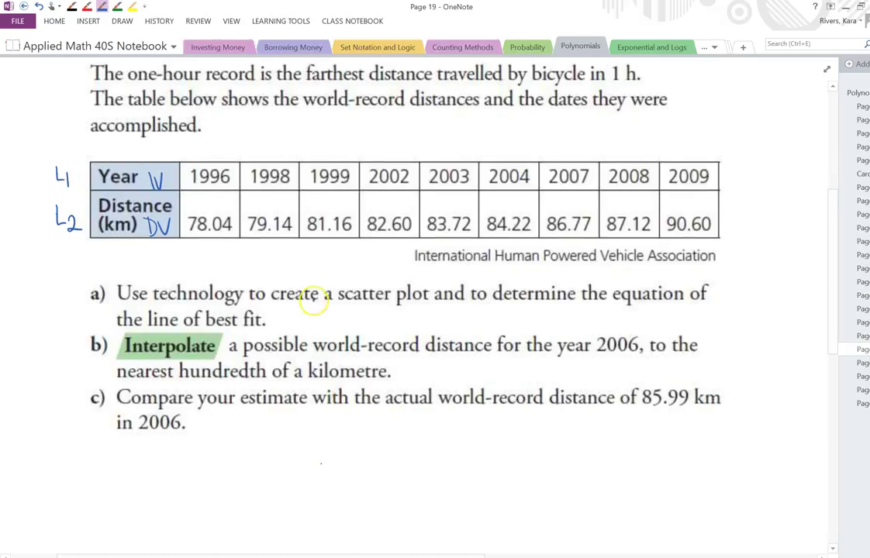
pyautogui.moveTo(328, 305)
pyautogui.mouseDown()
pyautogui.moveTo(364, 311)
pyautogui.moveTo(395, 318)
pyautogui.moveTo(407, 306)
pyautogui.moveTo(410, 319)
pyautogui.moveTo(387, 310)
pyautogui.moveTo(431, 319)
pyautogui.mouseUp()
pyautogui.click(372, 317)
pyautogui.click(424, 313)
pyautogui.moveTo(431, 309); pyautogui.dragTo(423, 319)
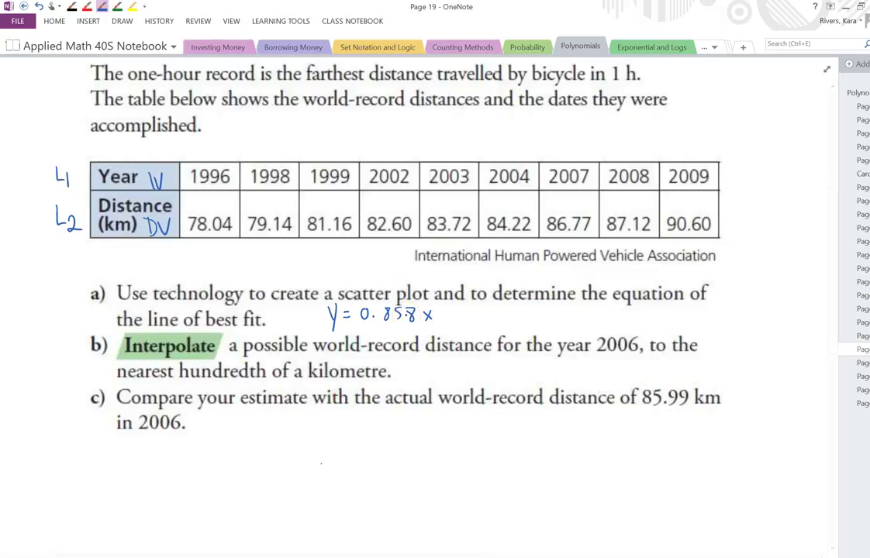
pyautogui.moveTo(445, 314)
pyautogui.mouseDown()
pyautogui.moveTo(467, 305)
pyautogui.moveTo(492, 312)
pyautogui.moveTo(485, 319)
pyautogui.moveTo(571, 316)
pyautogui.mouseUp()
pyautogui.click(528, 312)
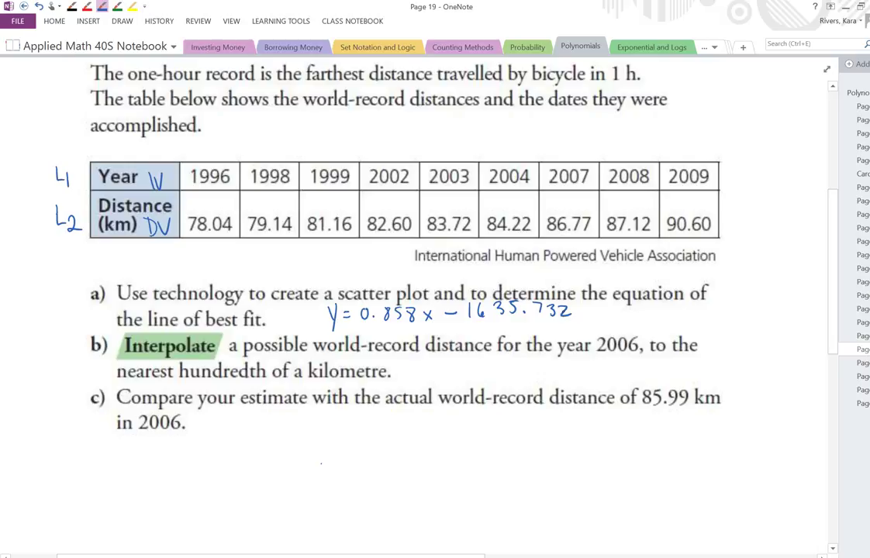
# Step: Sketch the scatter-plot axes with an arrowhead, labelled Year and Distance
pyautogui.scroll(-1, 469, 397)
pyautogui.moveTo(78, 384); pyautogui.dragTo(91, 409)
pyautogui.moveTo(160, 367)
pyautogui.mouseDown()
pyautogui.moveTo(163, 475)
pyautogui.moveTo(300, 481)
pyautogui.mouseUp()
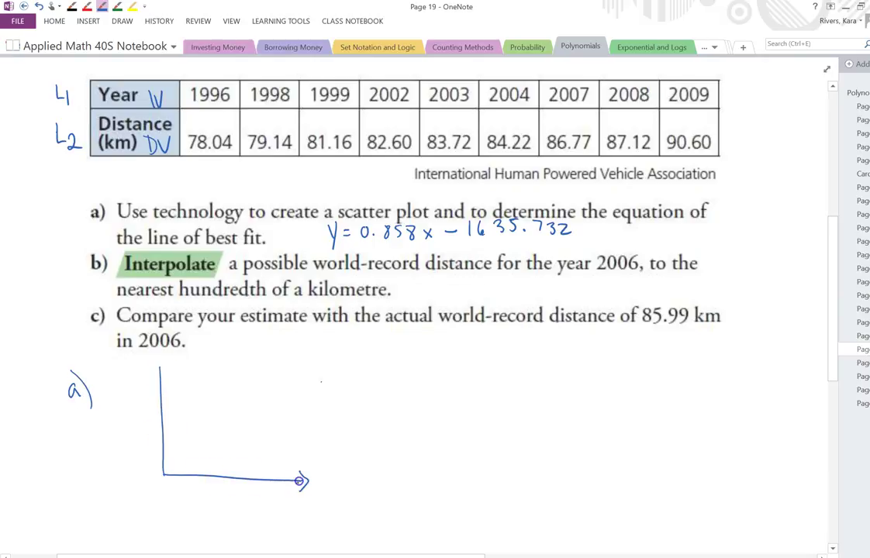
pyautogui.moveTo(152, 371); pyautogui.dragTo(170, 368)
pyautogui.moveTo(213, 489)
pyautogui.mouseDown()
pyautogui.moveTo(219, 504)
pyautogui.moveTo(250, 491)
pyautogui.mouseUp()
pyautogui.moveTo(97, 438)
pyautogui.mouseDown()
pyautogui.moveTo(101, 425)
pyautogui.moveTo(105, 434)
pyautogui.moveTo(118, 419)
pyautogui.moveTo(116, 403)
pyautogui.moveTo(130, 408)
pyautogui.moveTo(150, 392)
pyautogui.mouseUp()
# Step: Dot the data points onto the sketch, undoing one misplaced dot
pyautogui.rightClick(178, 452)
pyautogui.click(437, 424)
pyautogui.click(180, 455)
pyautogui.click(190, 441)
pyautogui.click(202, 418)
pyautogui.click(221, 404)
pyautogui.click(247, 401)
pyautogui.click(280, 384)
pyautogui.click(274, 358)
pyautogui.click(311, 358)
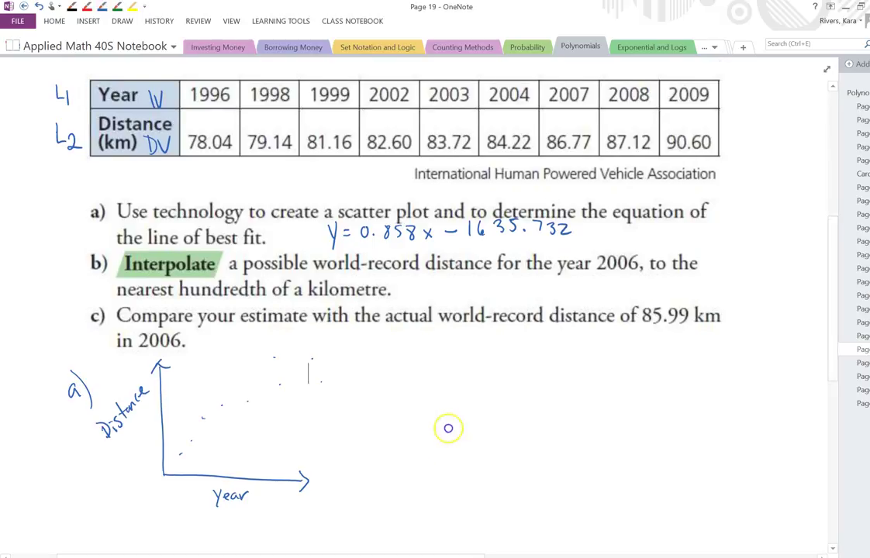
pyautogui.scroll(-1, 451, 411)
pyautogui.click(92, 446)
pyautogui.click(327, 430)
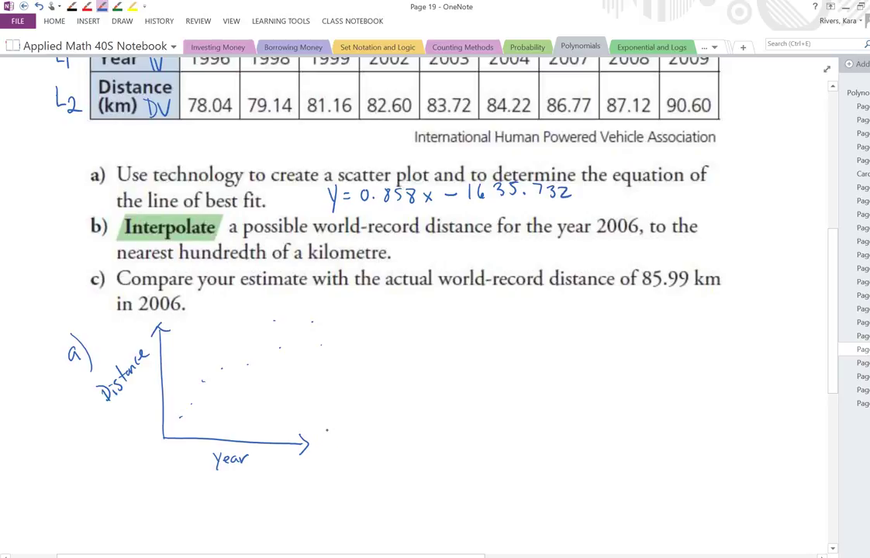
pyautogui.hotkey('ctrl', 'z')
pyautogui.click(297, 321)
# Step: Write the b) label and circle the 2007 column in the table
pyautogui.moveTo(70, 505); pyautogui.dragTo(77, 532)
pyautogui.moveTo(68, 499); pyautogui.dragTo(88, 533)
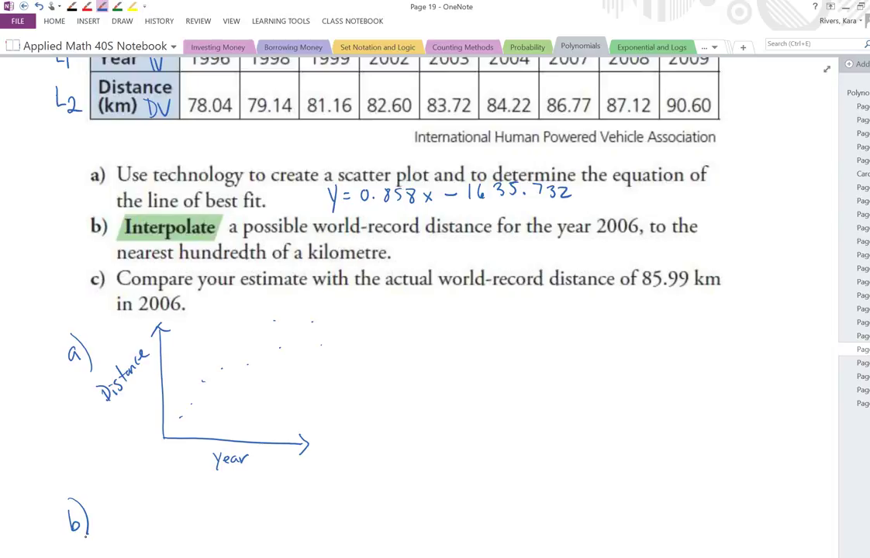
pyautogui.scroll(2, 486, 379)
pyautogui.click(396, 115)
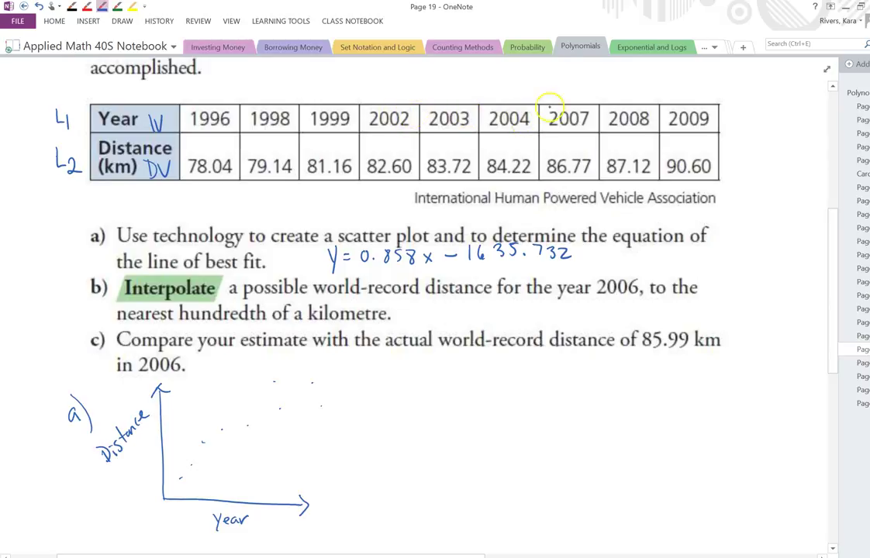
pyautogui.moveTo(552, 76)
pyautogui.mouseDown()
pyautogui.moveTo(558, 128)
pyautogui.moveTo(545, 75)
pyautogui.mouseUp()
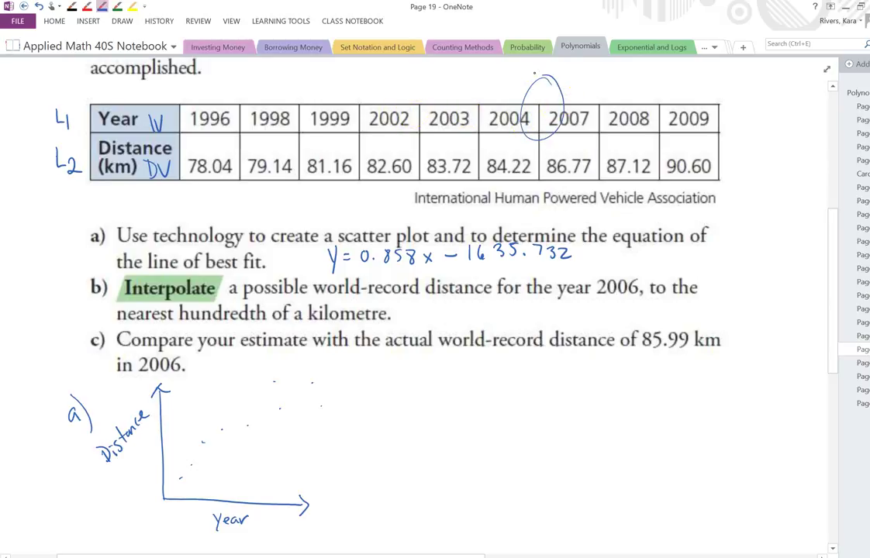
# Step: Remove the circle around 2007 and glance at the calculator before returning to the page
pyautogui.click(522, 104)
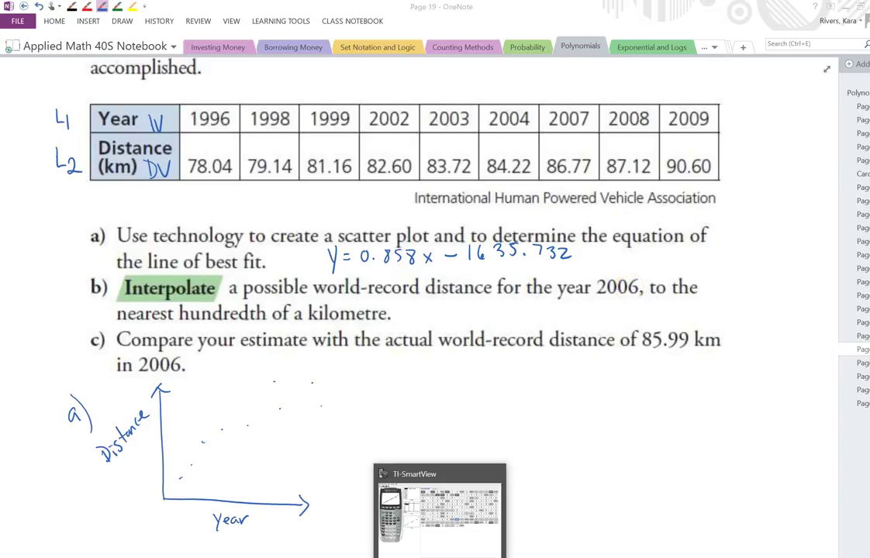
pyautogui.click(411, 535)
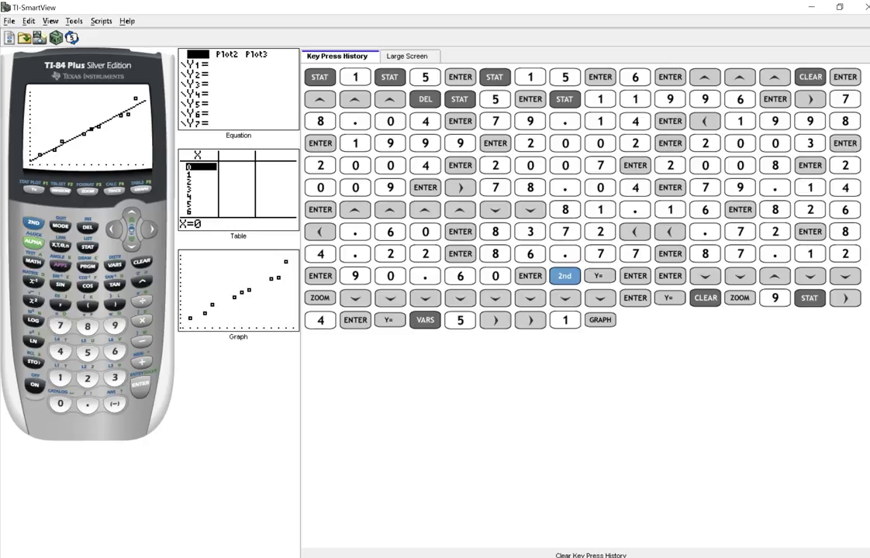
pyautogui.hotkey('alt', 'Tab')
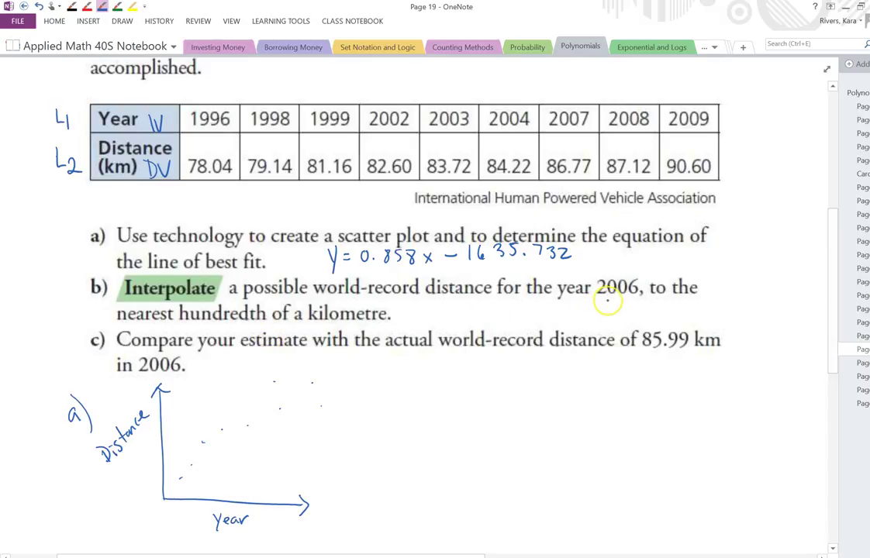
pyautogui.scroll(-4, 607, 304)
# Step: Write 'Given x = 2006' and 'Trace Value' under b), erasing a stray stroke
pyautogui.moveTo(134, 411)
pyautogui.mouseDown()
pyautogui.moveTo(158, 417)
pyautogui.moveTo(189, 428)
pyautogui.moveTo(221, 415)
pyautogui.moveTo(316, 415)
pyautogui.mouseUp()
pyautogui.moveTo(116, 455)
pyautogui.mouseDown()
pyautogui.moveTo(123, 472)
pyautogui.moveTo(137, 463)
pyautogui.moveTo(171, 470)
pyautogui.mouseUp()
pyautogui.moveTo(170, 470); pyautogui.dragTo(222, 465)
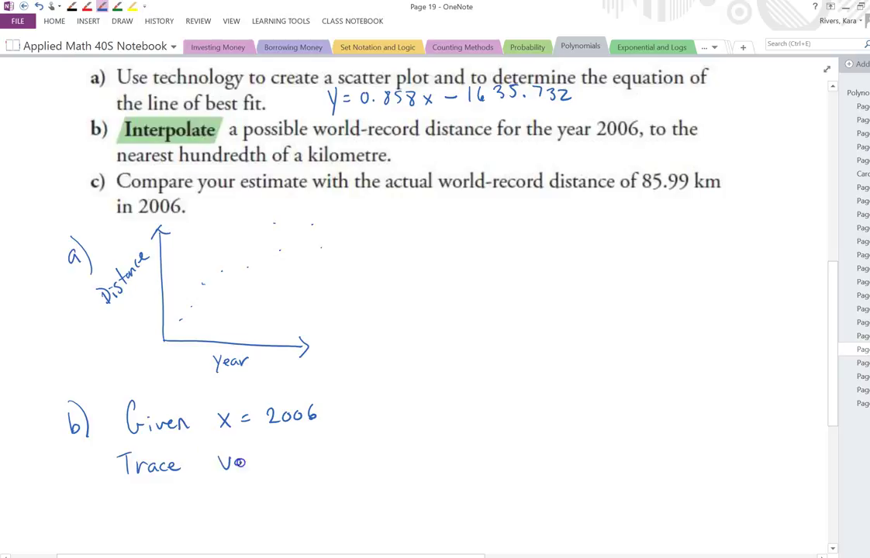
pyautogui.moveTo(241, 463); pyautogui.dragTo(316, 467)
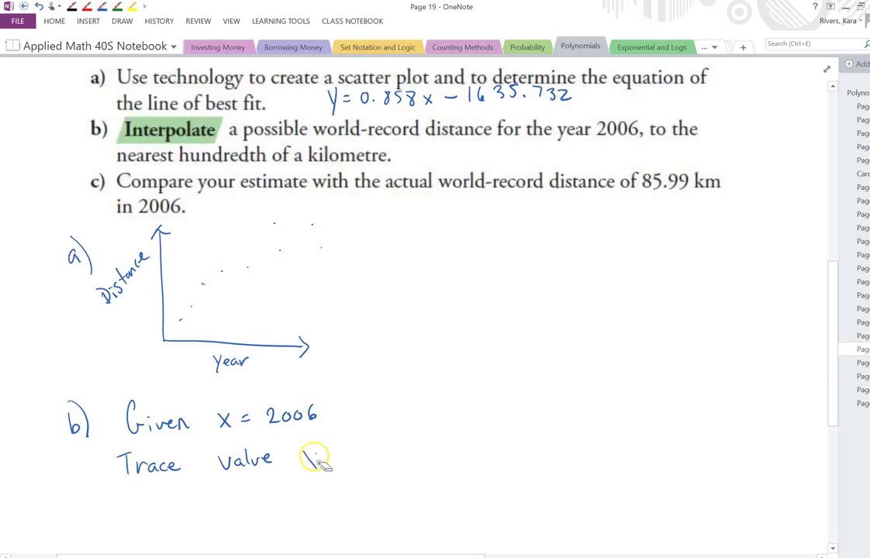
pyautogui.click(312, 460)
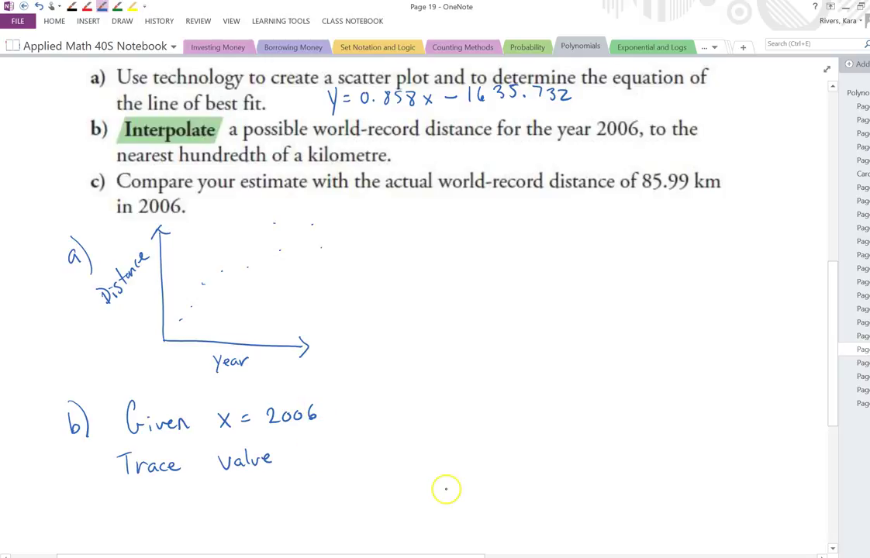
# Step: Use 2nd TRACE value at X = 2006 to get Y = 86.378605 on the best-fit line
pyautogui.hotkey('alt', 'Tab')
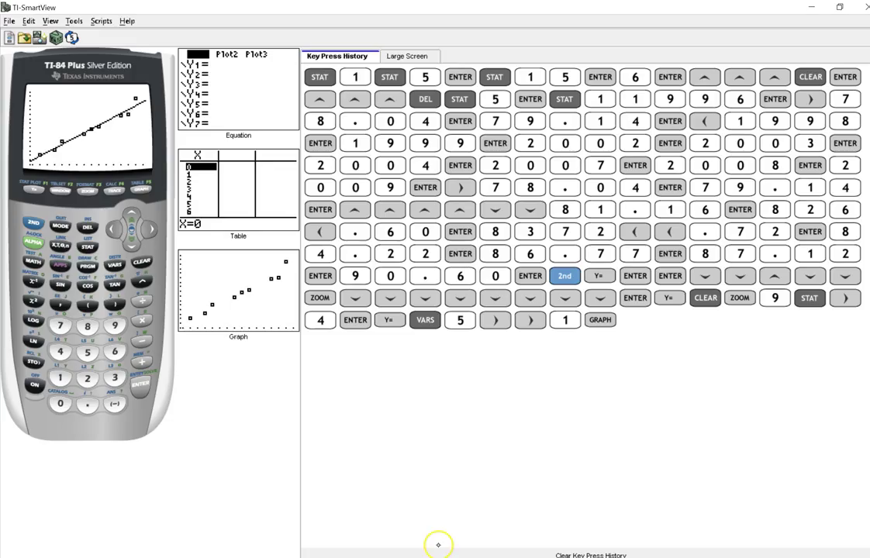
pyautogui.click(31, 221)
pyautogui.click(114, 191)
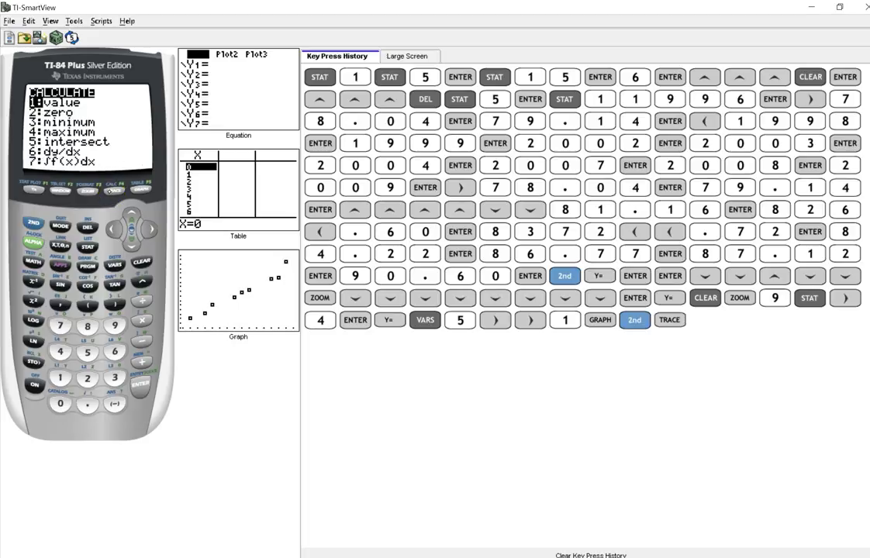
pyautogui.click(59, 378)
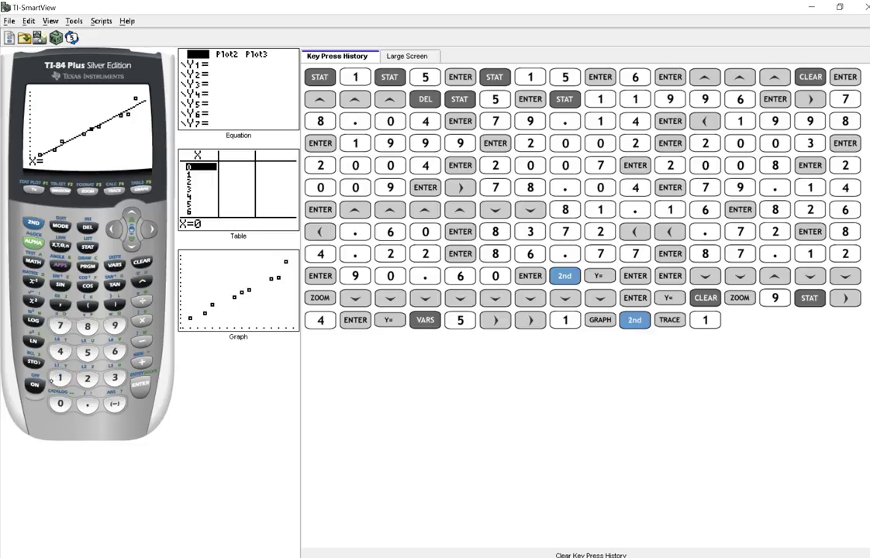
pyautogui.click(88, 378)
pyautogui.click(59, 403)
pyautogui.click(60, 403)
pyautogui.click(114, 351)
pyautogui.click(133, 385)
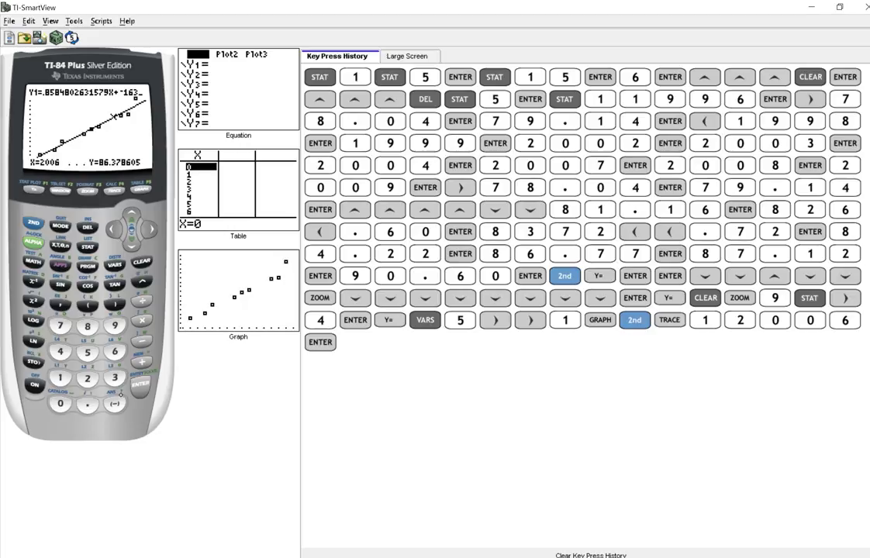
pyautogui.hotkey('alt', 'Tab')
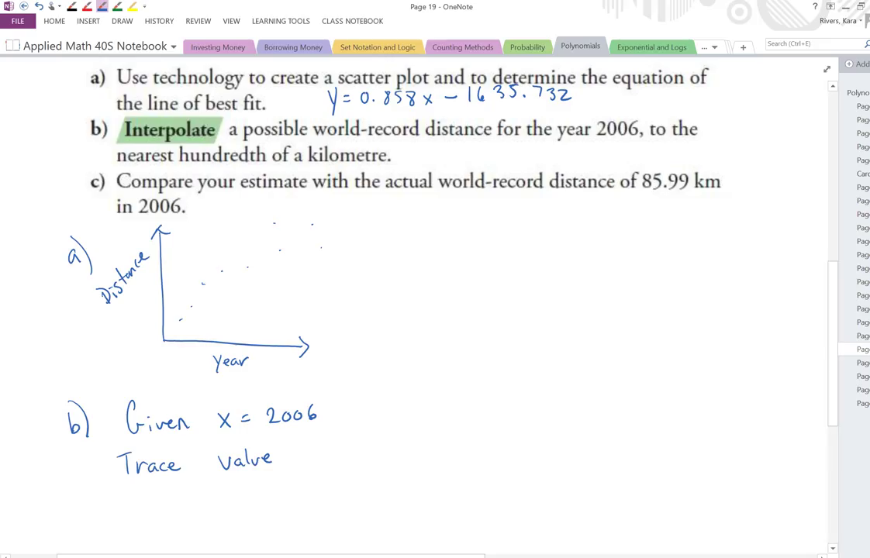
# Step: Complete part b as 'Trace, Value, y = 86.38 Km'
pyautogui.moveTo(198, 464); pyautogui.dragTo(199, 473)
pyautogui.moveTo(287, 464); pyautogui.dragTo(288, 471)
pyautogui.moveTo(369, 458)
pyautogui.mouseDown()
pyautogui.moveTo(371, 478)
pyautogui.moveTo(393, 450)
pyautogui.mouseUp()
pyautogui.moveTo(384, 458); pyautogui.dragTo(432, 458)
pyautogui.click(439, 458)
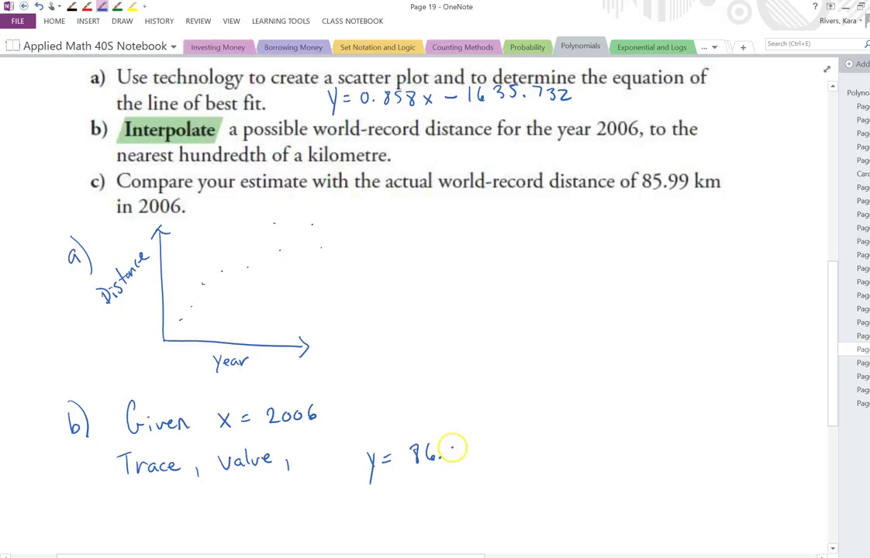
pyautogui.moveTo(443, 443)
pyautogui.mouseDown()
pyautogui.moveTo(445, 461)
pyautogui.moveTo(467, 442)
pyautogui.moveTo(486, 459)
pyautogui.mouseUp()
pyautogui.moveTo(497, 444); pyautogui.dragTo(497, 459)
pyautogui.moveTo(500, 459); pyautogui.dragTo(515, 458)
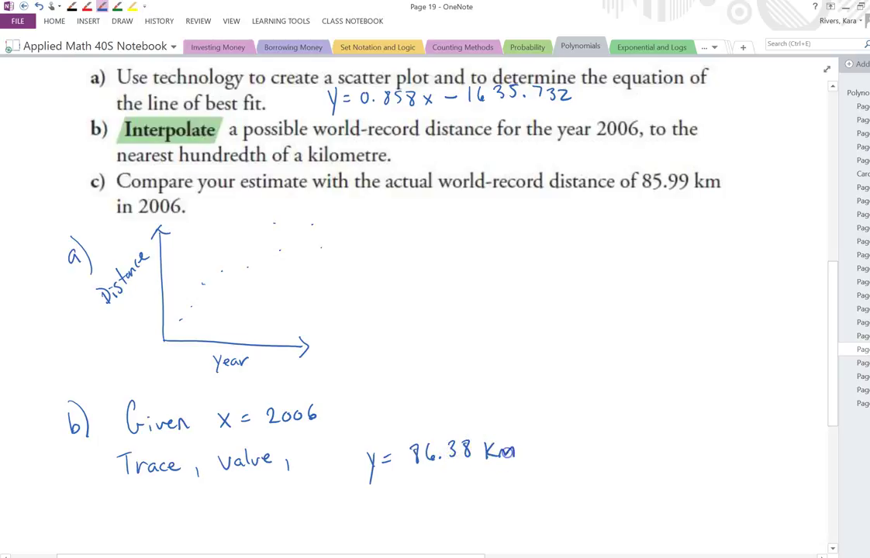
# Step: Write part c as 86.38 − 85.99 = 0.39 Km
pyautogui.scroll(-3, 585, 382)
pyautogui.moveTo(86, 401); pyautogui.dragTo(92, 428)
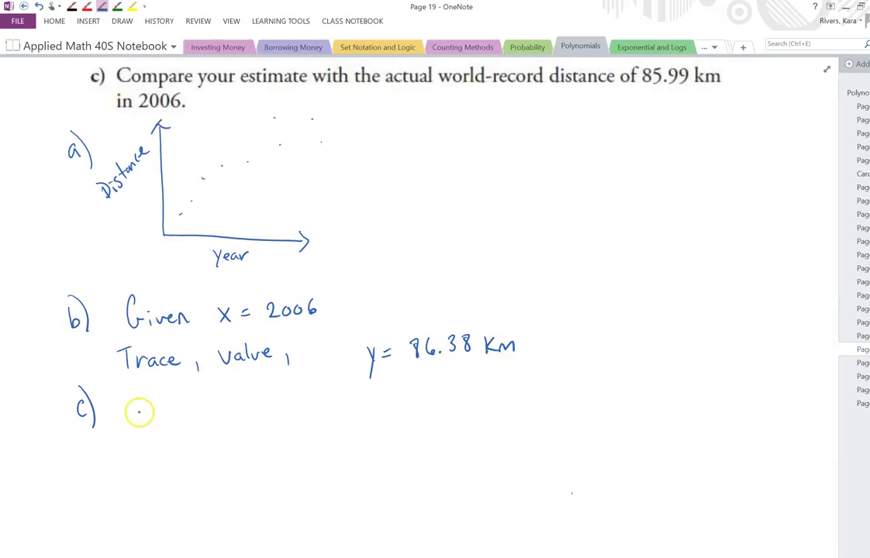
pyautogui.moveTo(137, 409)
pyautogui.mouseDown()
pyautogui.moveTo(151, 428)
pyautogui.moveTo(170, 430)
pyautogui.moveTo(184, 430)
pyautogui.moveTo(182, 413)
pyautogui.moveTo(240, 427)
pyautogui.moveTo(245, 416)
pyautogui.moveTo(267, 425)
pyautogui.moveTo(316, 414)
pyautogui.mouseUp()
pyautogui.click(161, 428)
pyautogui.click(257, 427)
pyautogui.moveTo(306, 421)
pyautogui.mouseDown()
pyautogui.moveTo(346, 412)
pyautogui.moveTo(357, 423)
pyautogui.moveTo(375, 414)
pyautogui.moveTo(379, 425)
pyautogui.moveTo(418, 425)
pyautogui.mouseUp()
pyautogui.click(355, 421)
pyautogui.moveTo(421, 417); pyautogui.dragTo(436, 423)
pyautogui.click(439, 420)
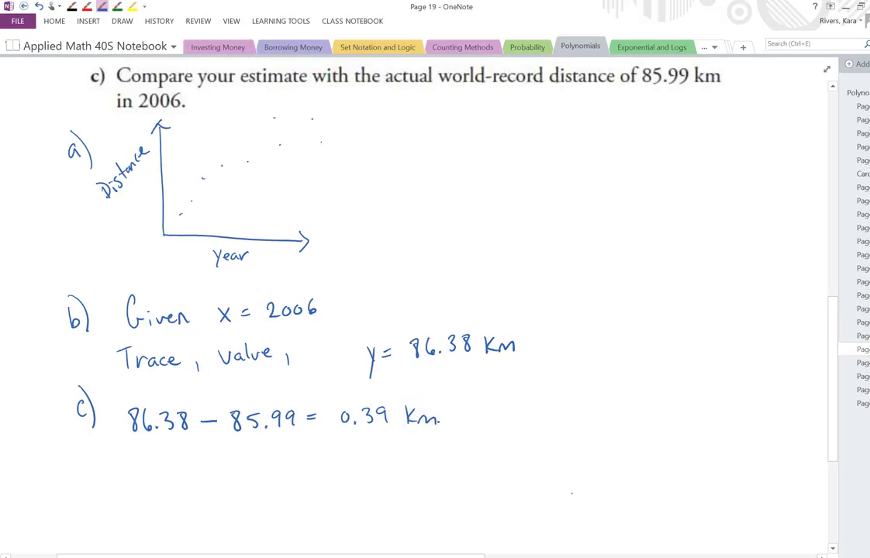
pyautogui.scroll(6, 494, 376)
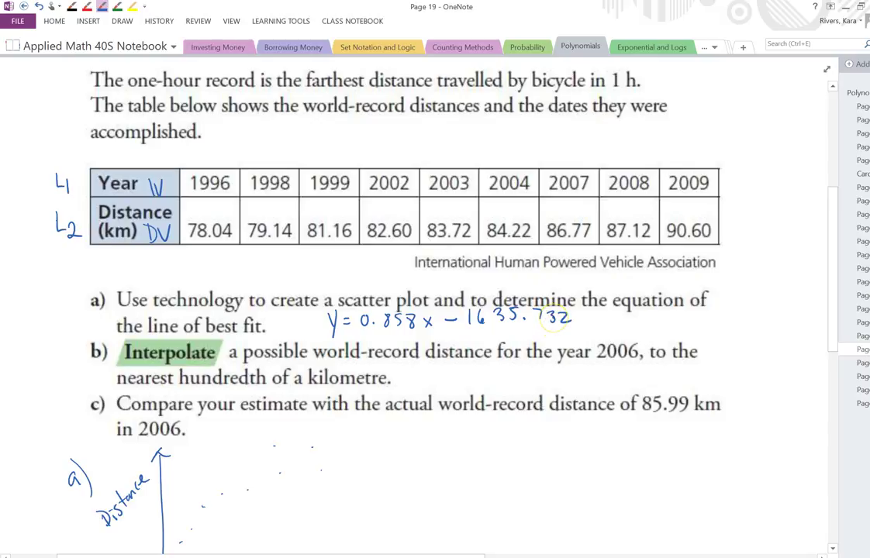
pyautogui.scroll(-5, 453, 321)
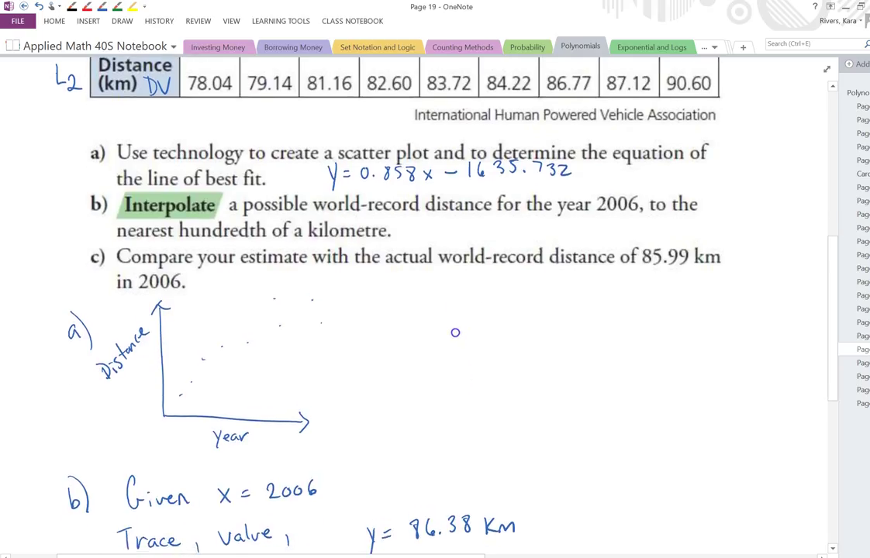
# Step: Go to Page 20's T-shirt example and label its table columns L1 and L2
pyautogui.hotkey('ctrl', 'pagedown')
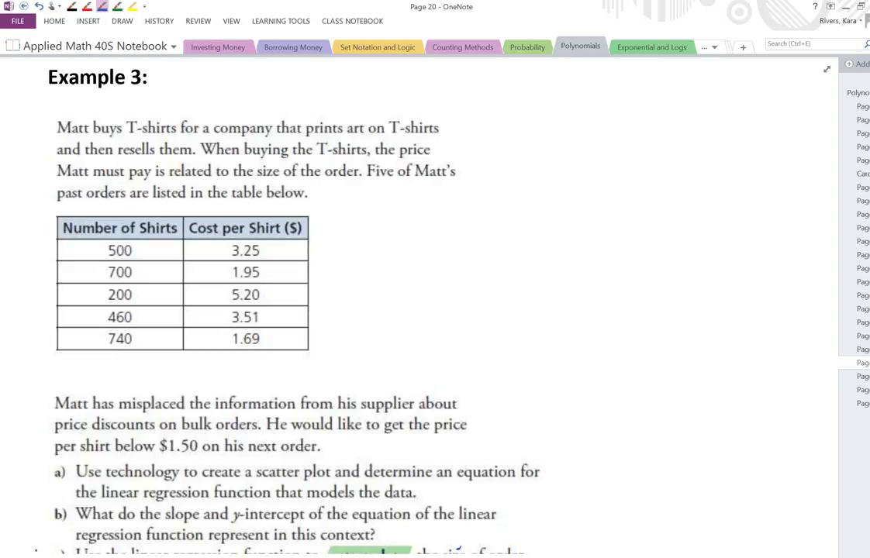
pyautogui.scroll(-1, 550, 459)
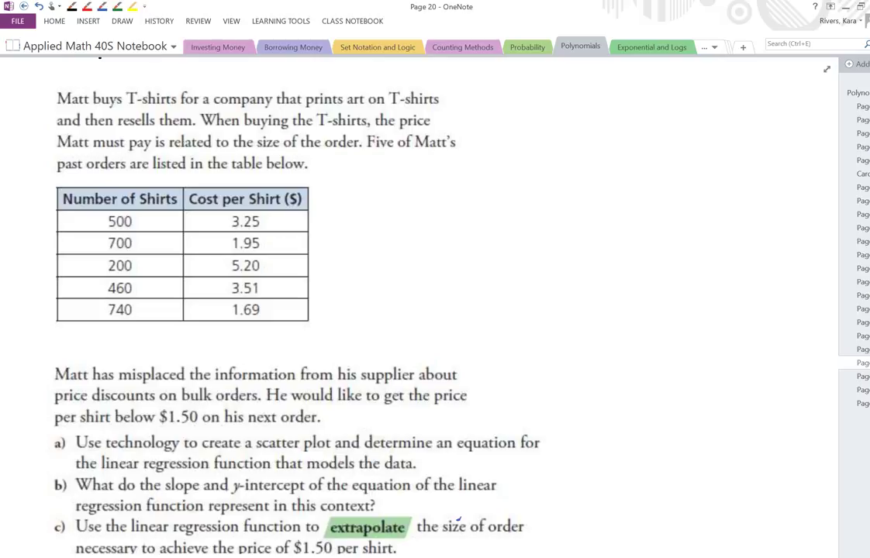
pyautogui.moveTo(106, 172)
pyautogui.mouseDown()
pyautogui.moveTo(108, 181)
pyautogui.moveTo(121, 177)
pyautogui.mouseUp()
pyautogui.moveTo(230, 172); pyautogui.dragTo(257, 184)
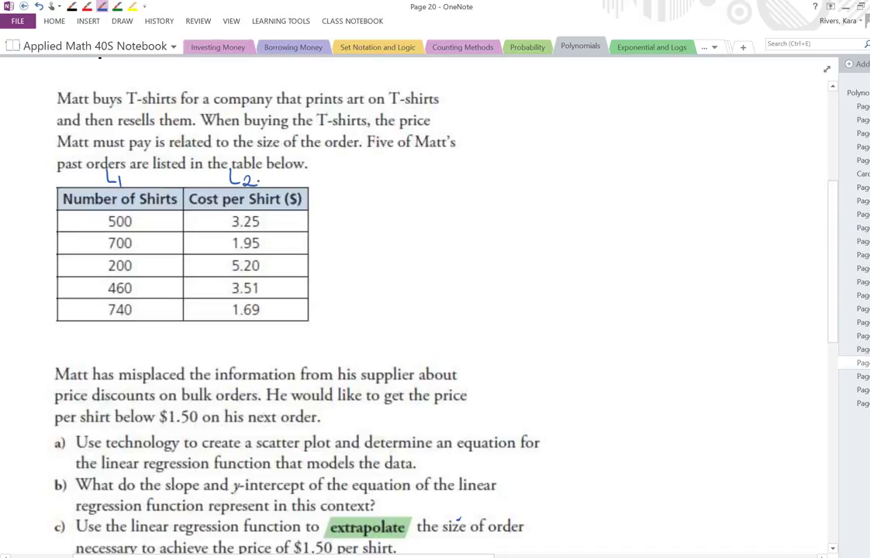
pyautogui.hotkey('alt', 'Tab')
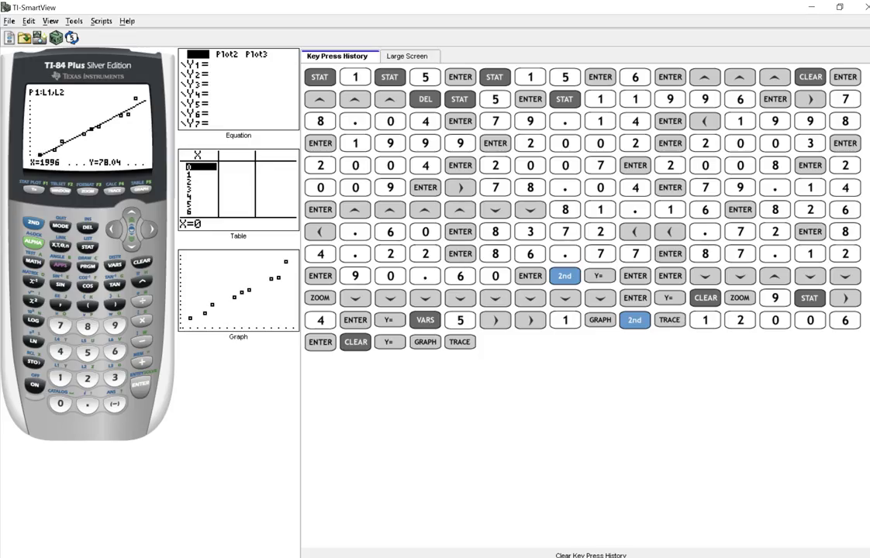
# Step: Clear the old Y1 equation and empty lists L1 and L2 in the list editor
pyautogui.click(35, 190)
pyautogui.click(138, 261)
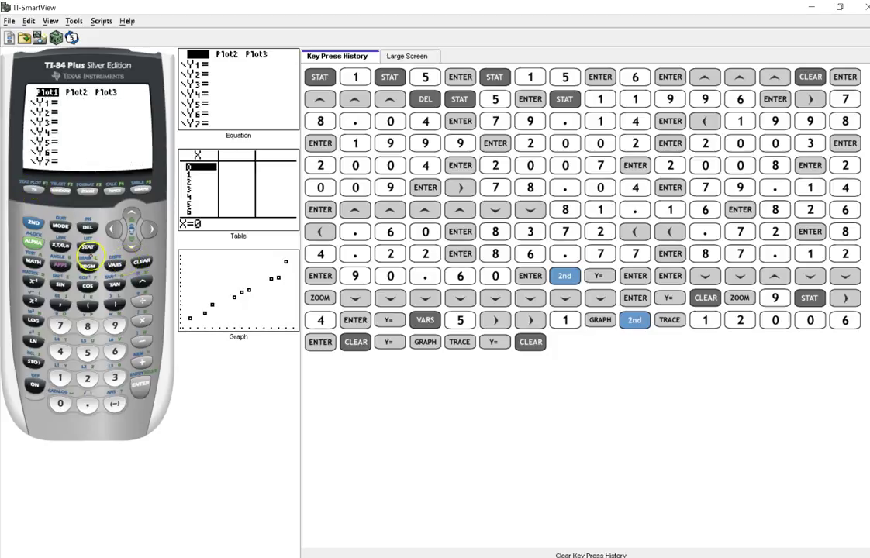
pyautogui.click(87, 249)
pyautogui.click(60, 378)
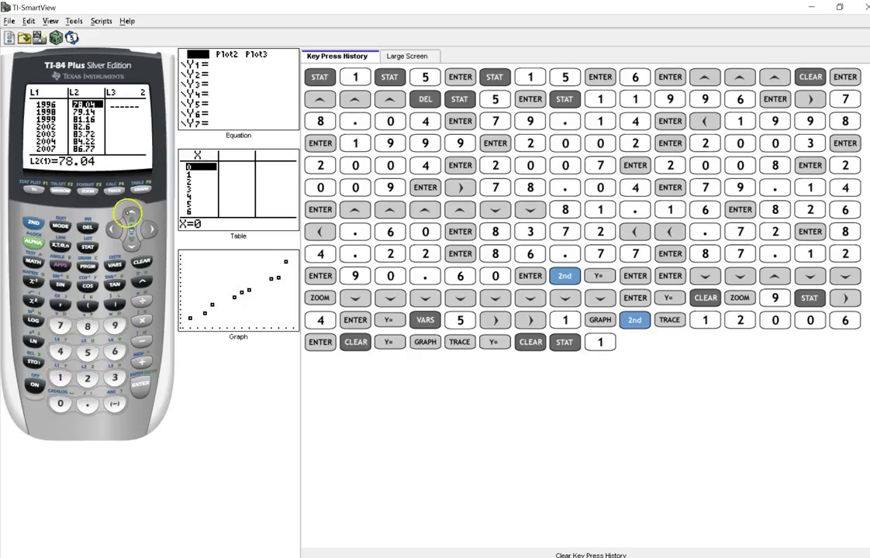
pyautogui.click(131, 213)
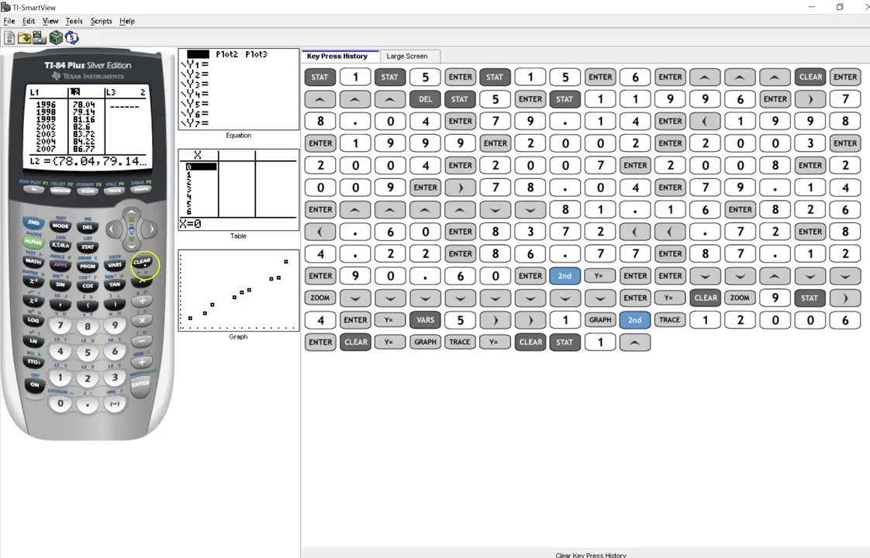
pyautogui.click(143, 262)
pyautogui.click(138, 380)
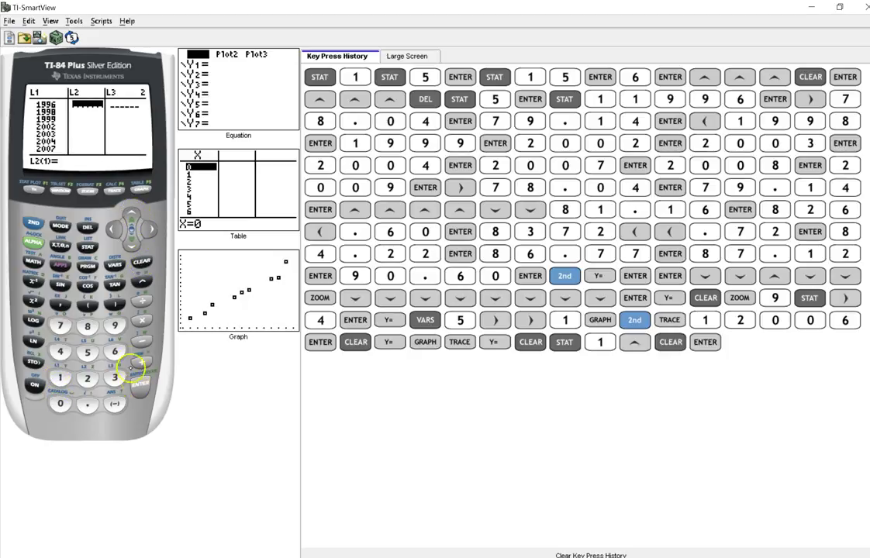
pyautogui.click(114, 228)
pyautogui.click(131, 212)
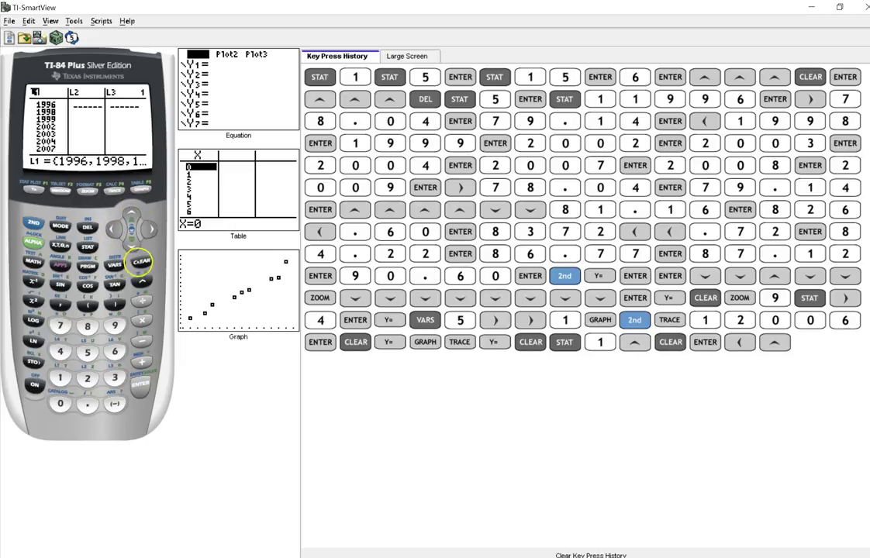
pyautogui.click(142, 263)
pyautogui.click(138, 381)
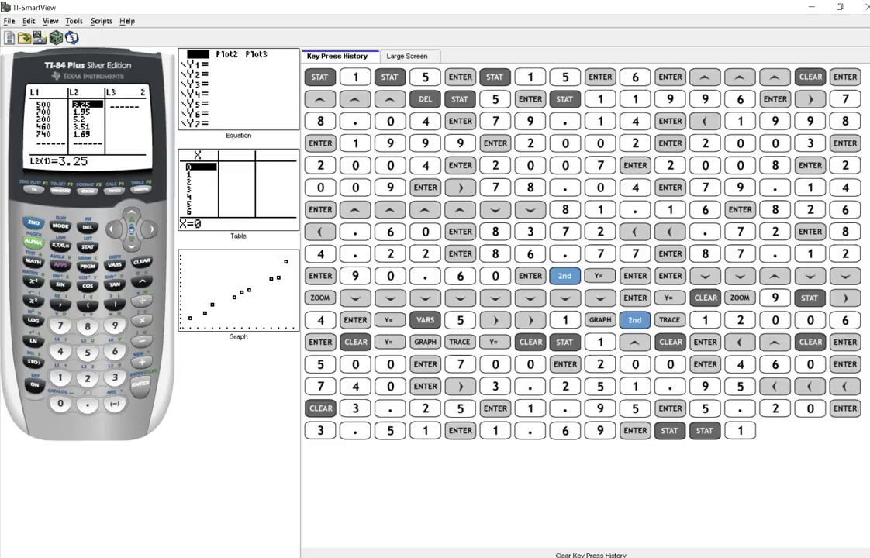
# Step: Apply ZoomStat, then run LinReg(ax+b), giving a = −0.0065 and b = 6.5
pyautogui.click(84, 190)
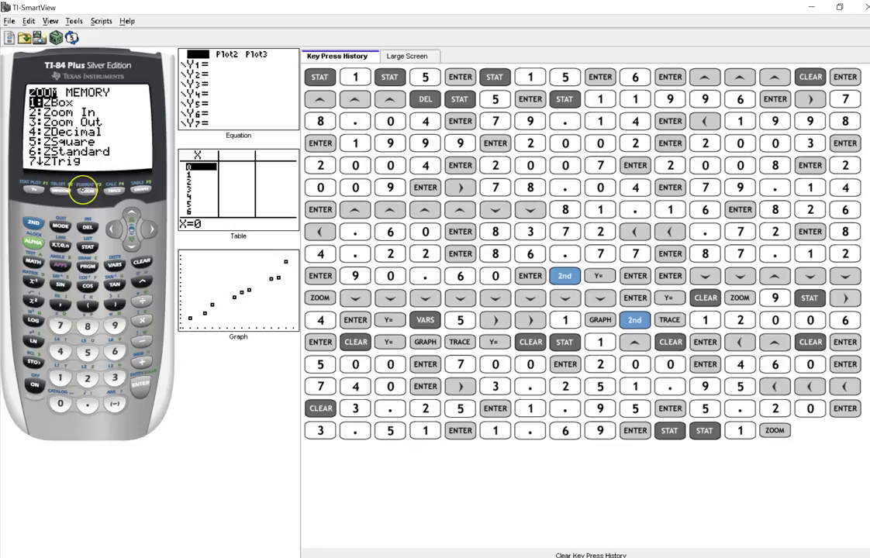
pyautogui.click(114, 325)
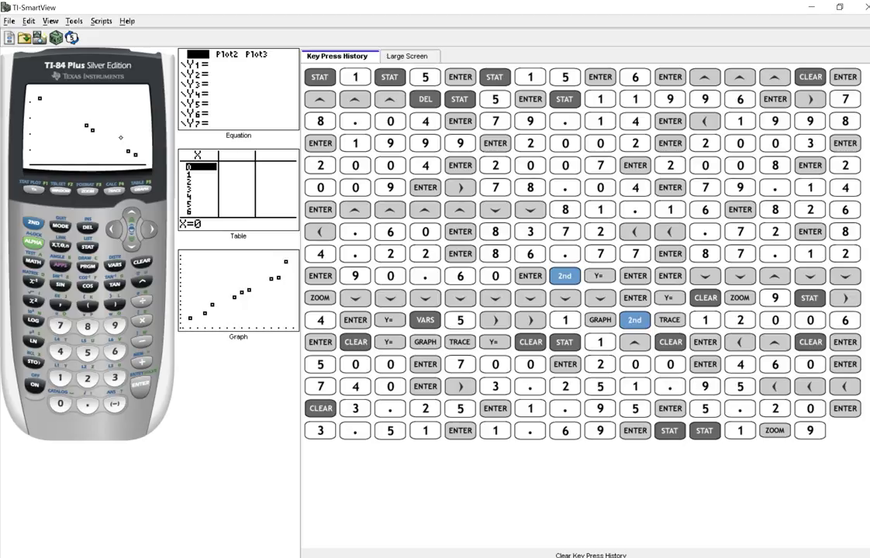
pyautogui.click(87, 247)
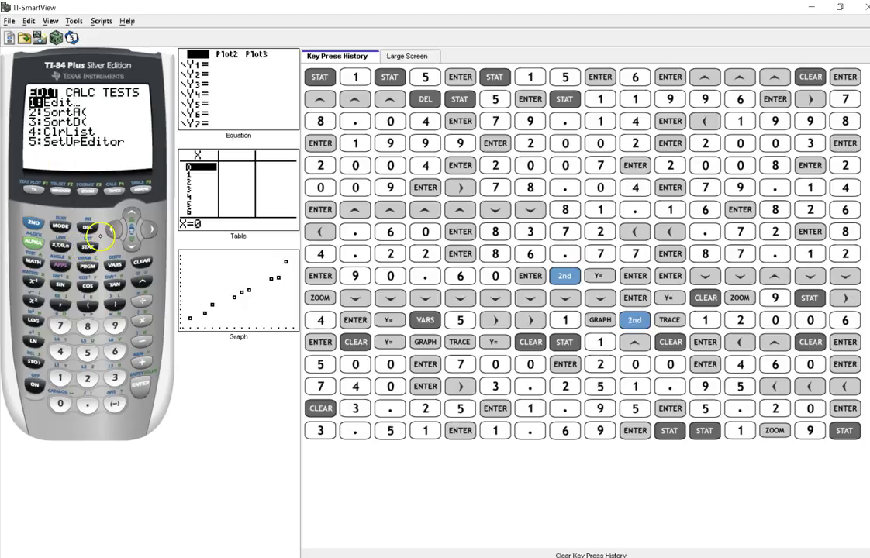
pyautogui.click(147, 230)
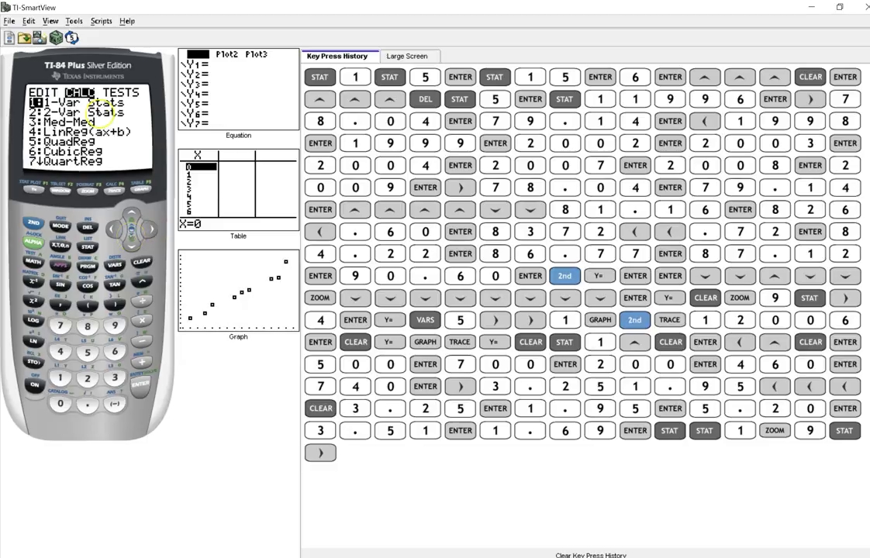
pyautogui.press('4')
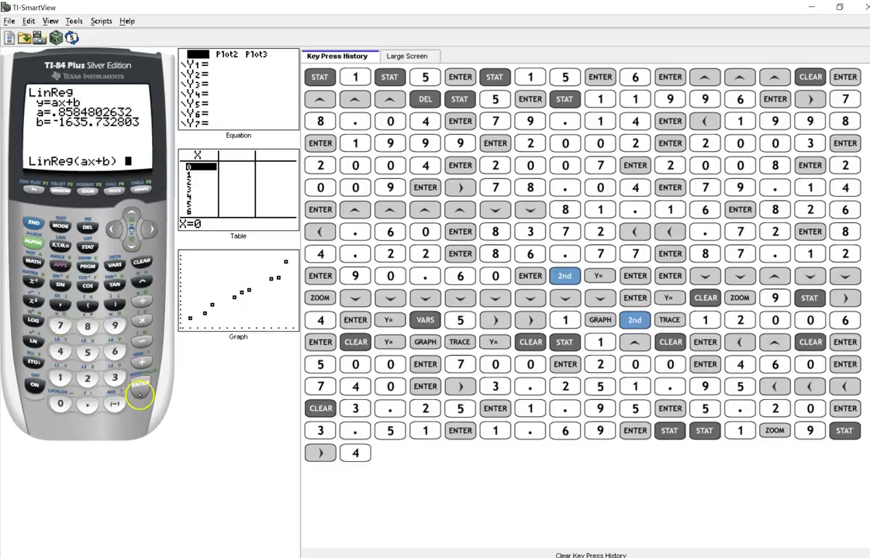
pyautogui.press('Return')
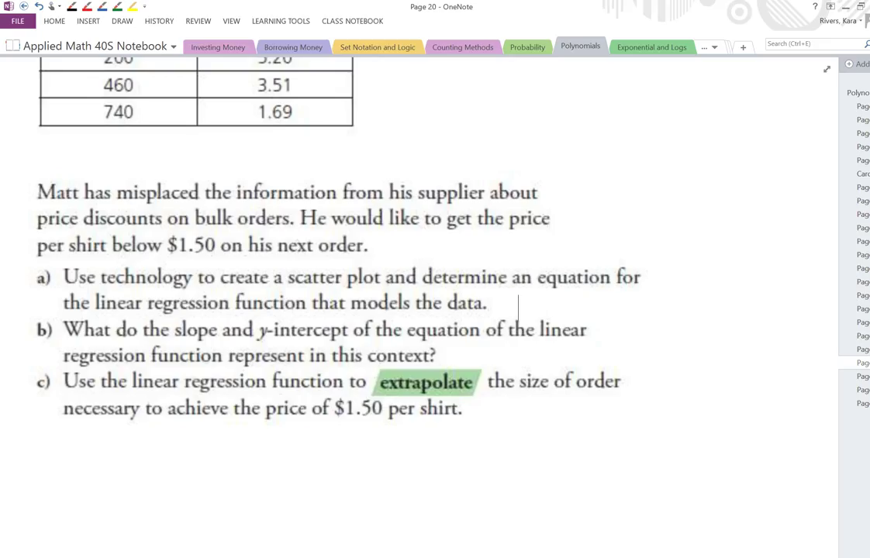
# Step: Write y = −0.0065x + 6.5 beside part a and start the b) label
pyautogui.moveTo(530, 292)
pyautogui.mouseDown()
pyautogui.moveTo(533, 312)
pyautogui.moveTo(550, 296)
pyautogui.mouseUp()
pyautogui.moveTo(543, 302); pyautogui.dragTo(656, 299)
pyautogui.click(575, 303)
pyautogui.moveTo(651, 293)
pyautogui.mouseDown()
pyautogui.moveTo(651, 305)
pyautogui.moveTo(688, 293)
pyautogui.moveTo(677, 307)
pyautogui.mouseUp()
pyautogui.click(674, 303)
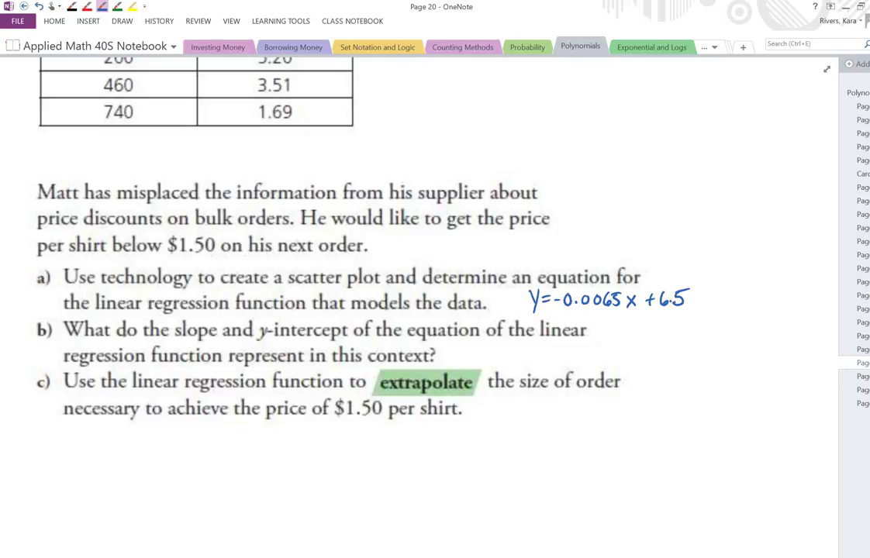
pyautogui.scroll(-2, 229, 409)
pyautogui.moveTo(31, 379); pyautogui.dragTo(44, 410)
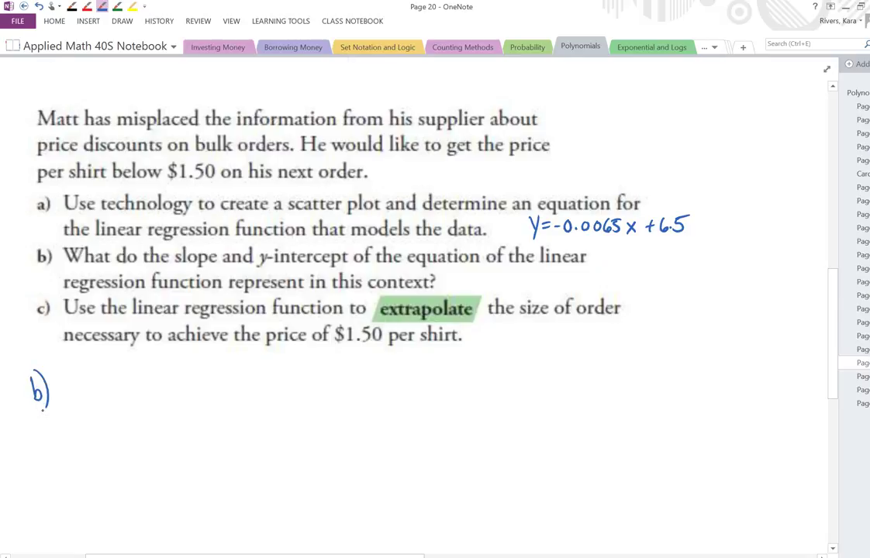
# Step: Write y-int = 6.5 under b)
pyautogui.moveTo(85, 382)
pyautogui.mouseDown()
pyautogui.moveTo(93, 409)
pyautogui.moveTo(114, 399)
pyautogui.mouseUp()
pyautogui.moveTo(116, 390); pyautogui.dragTo(128, 398)
pyautogui.moveTo(122, 390); pyautogui.dragTo(133, 389)
pyautogui.moveTo(138, 387); pyautogui.dragTo(172, 395)
pyautogui.click(170, 393)
pyautogui.moveTo(176, 380); pyautogui.dragTo(186, 380)
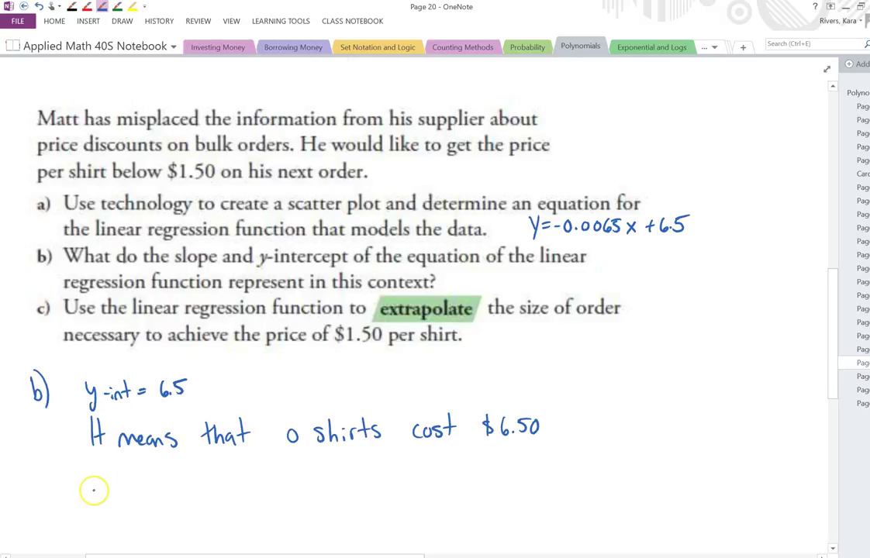
# Step: Write Slope = $-0.0065 below the intercept note
pyautogui.moveTo(100, 486)
pyautogui.mouseDown()
pyautogui.moveTo(91, 504)
pyautogui.moveTo(114, 497)
pyautogui.mouseUp()
pyautogui.moveTo(119, 494)
pyautogui.mouseDown()
pyautogui.moveTo(120, 509)
pyautogui.moveTo(152, 490)
pyautogui.moveTo(154, 499)
pyautogui.moveTo(181, 494)
pyautogui.mouseUp()
pyautogui.moveTo(186, 489); pyautogui.dragTo(185, 490)
pyautogui.moveTo(191, 500)
pyautogui.mouseDown()
pyautogui.moveTo(197, 491)
pyautogui.moveTo(194, 501)
pyautogui.mouseUp()
pyautogui.moveTo(205, 498)
pyautogui.mouseDown()
pyautogui.moveTo(239, 484)
pyautogui.moveTo(229, 493)
pyautogui.moveTo(256, 496)
pyautogui.moveTo(248, 508)
pyautogui.moveTo(261, 482)
pyautogui.mouseUp()
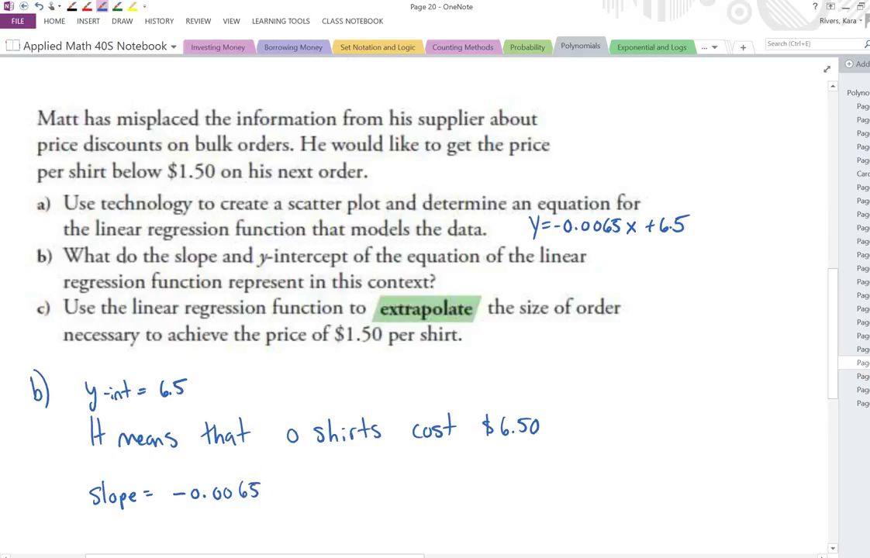
pyautogui.moveTo(168, 477); pyautogui.dragTo(164, 504)
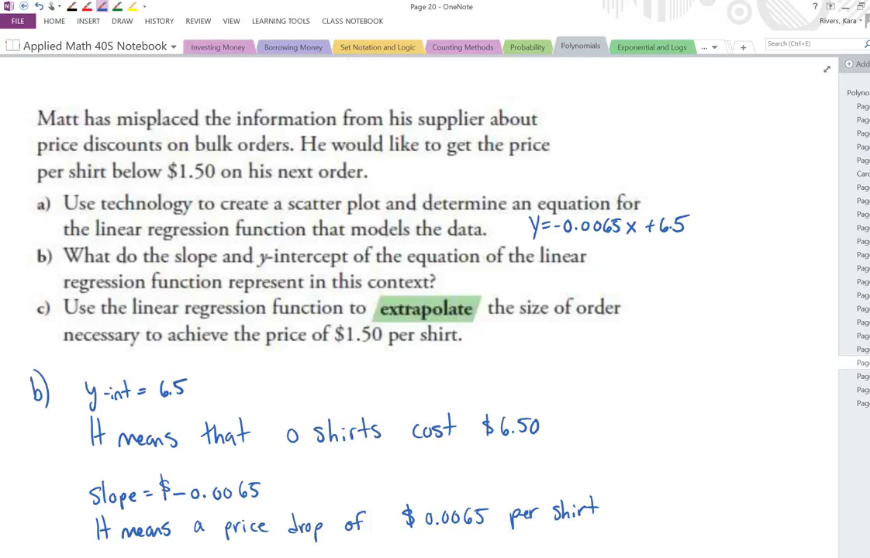
# Step: Paste the stored RegEQ into Y1 as −.0065X+6.5
pyautogui.rightClick(394, 557)
pyautogui.click(389, 549)
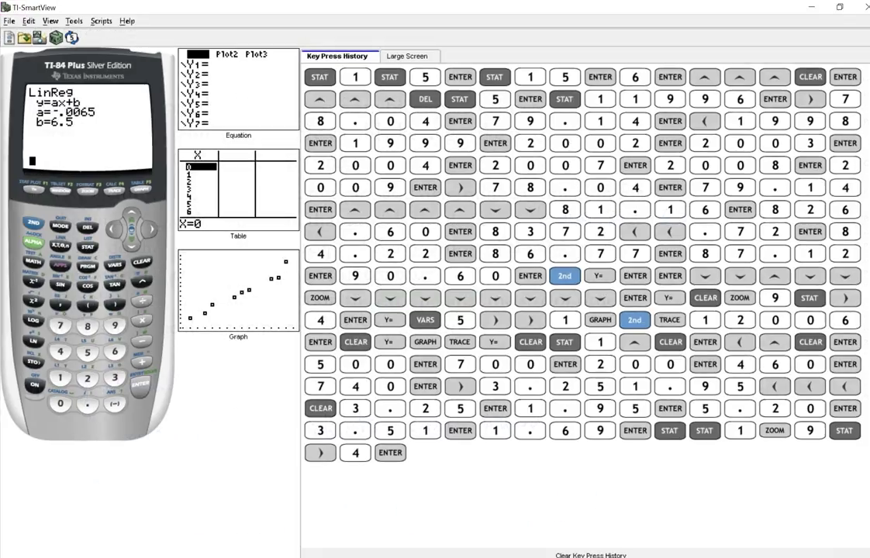
pyautogui.click(31, 188)
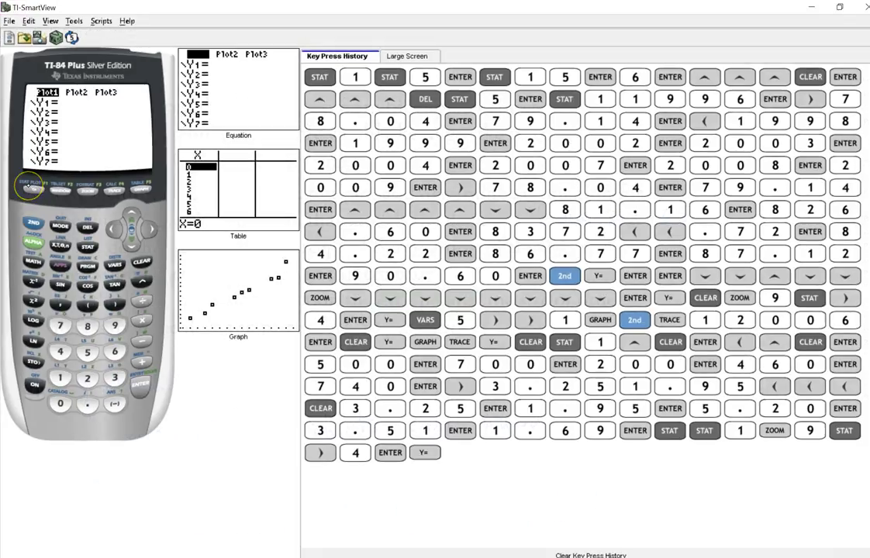
pyautogui.click(114, 264)
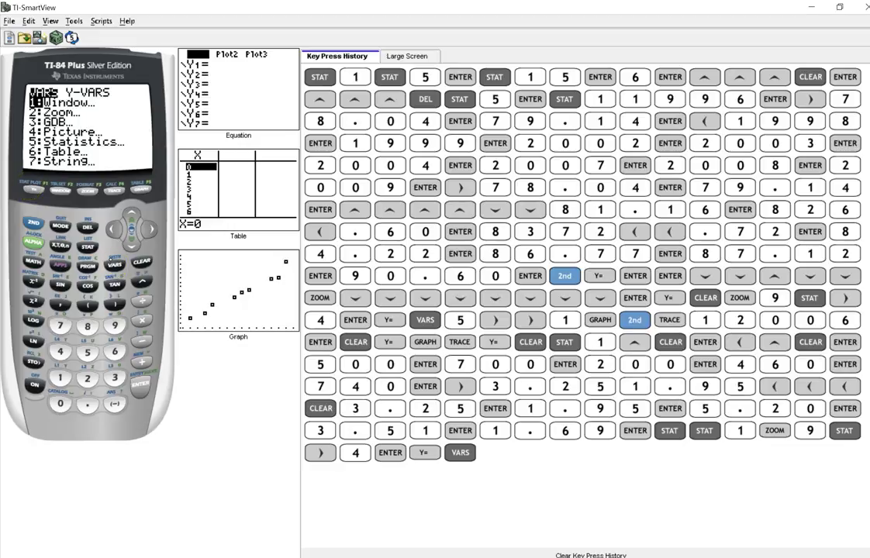
pyautogui.click(87, 353)
pyautogui.click(152, 230)
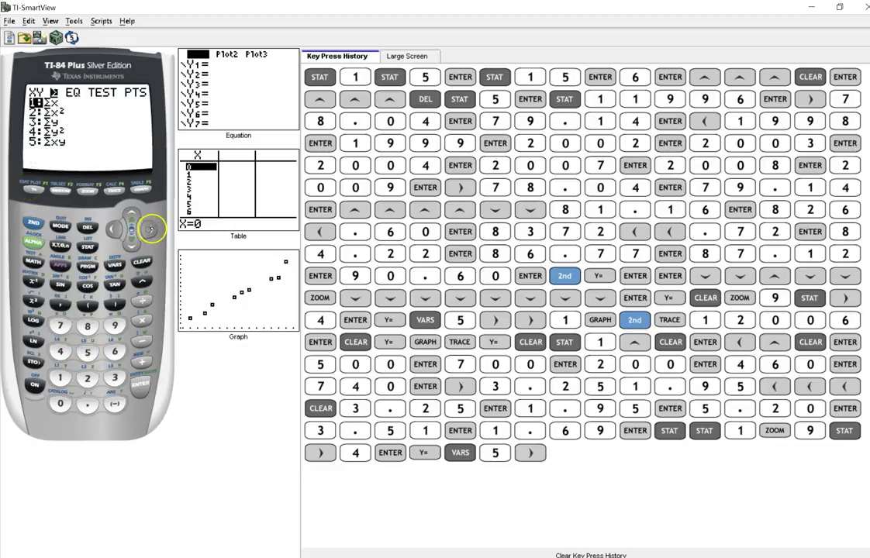
pyautogui.click(152, 229)
pyautogui.click(132, 385)
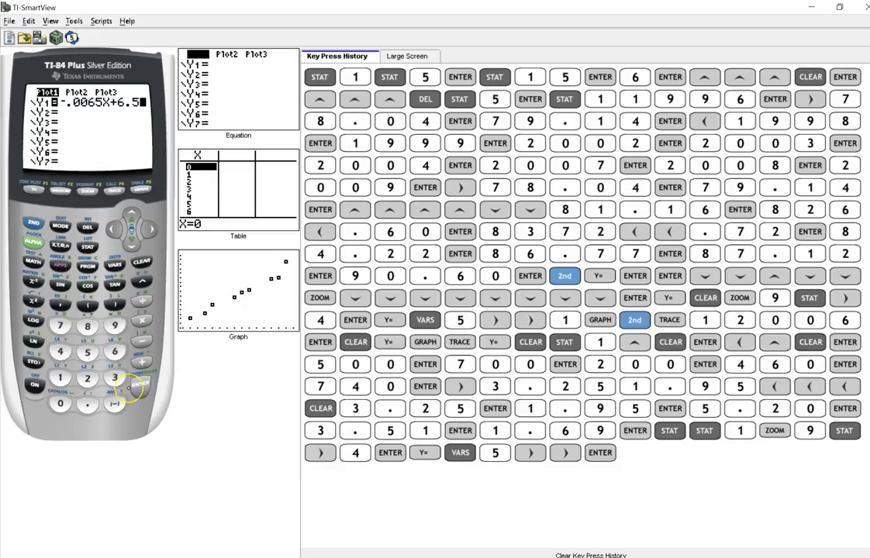
# Step: Graph the line over the data, check the 146–794 x-window, then return to OneNote
pyautogui.click(113, 189)
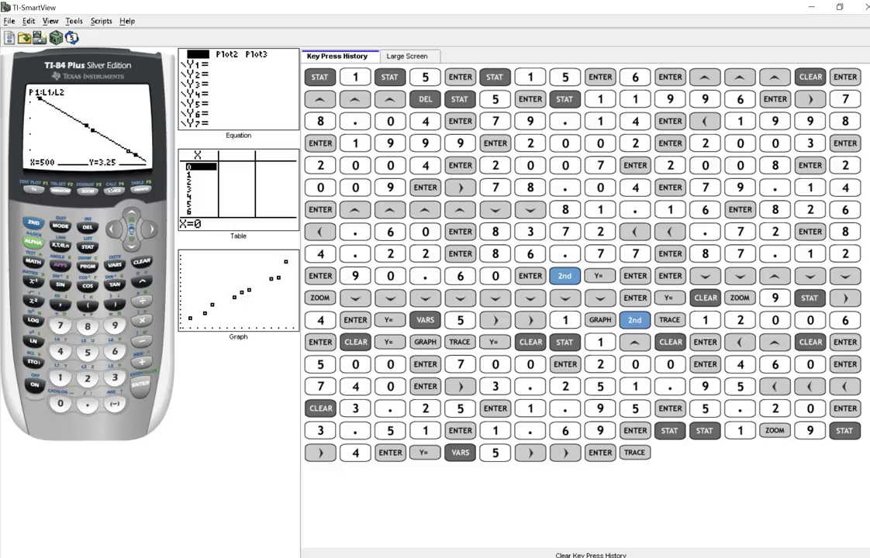
pyautogui.click(56, 189)
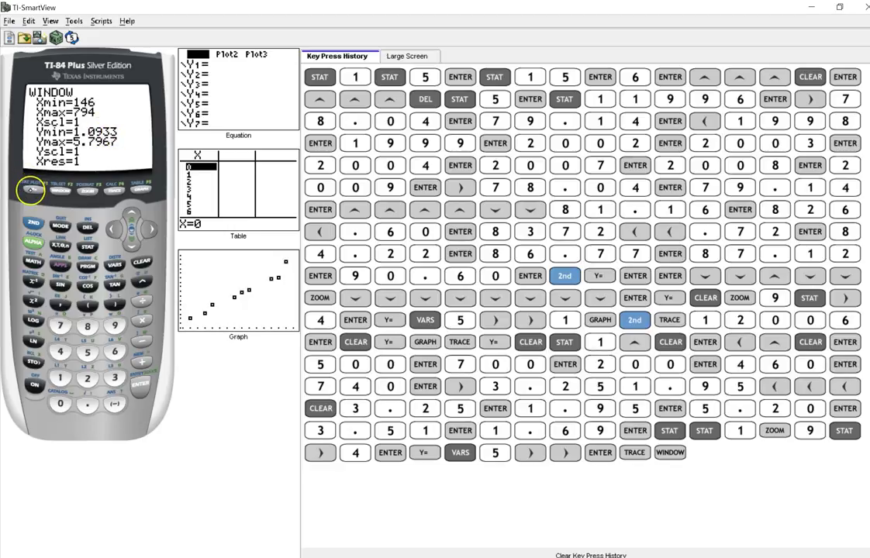
pyautogui.click(31, 190)
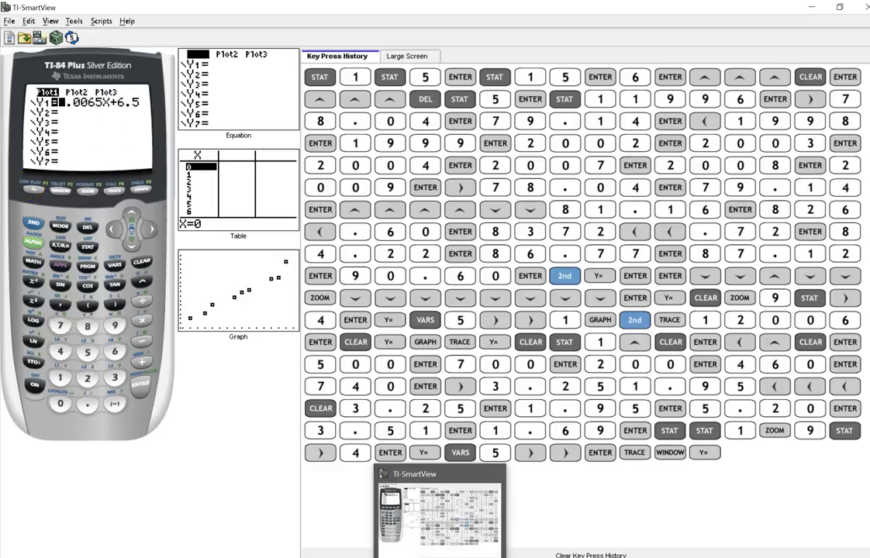
pyautogui.click(406, 515)
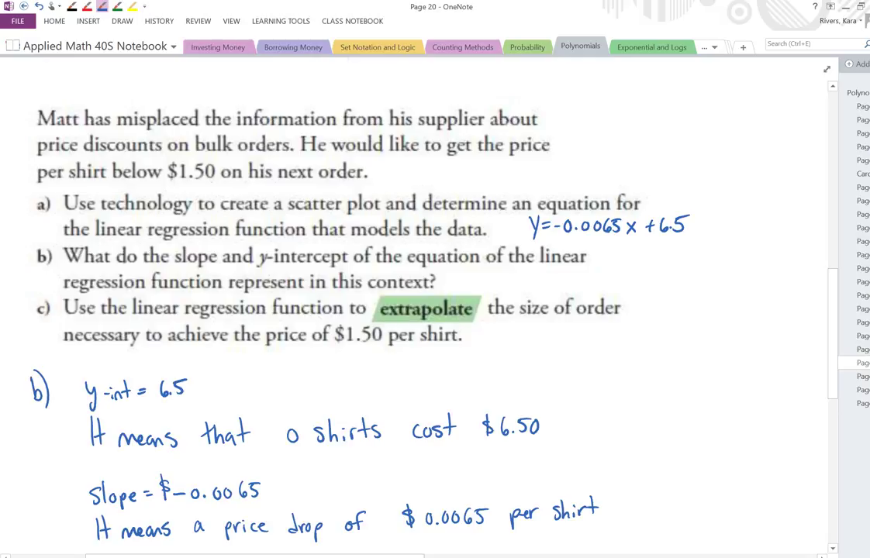
# Step: Underline $1.50 and sketch axes labelled '$ per shirt' and '# of shirts'
pyautogui.moveTo(330, 352); pyautogui.dragTo(383, 349)
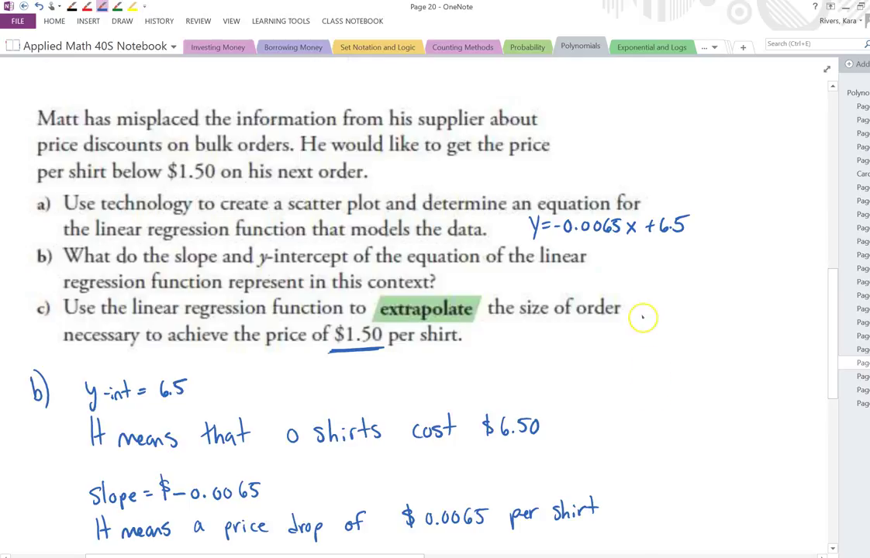
pyautogui.moveTo(643, 316)
pyautogui.mouseDown()
pyautogui.moveTo(651, 438)
pyautogui.moveTo(774, 431)
pyautogui.mouseUp()
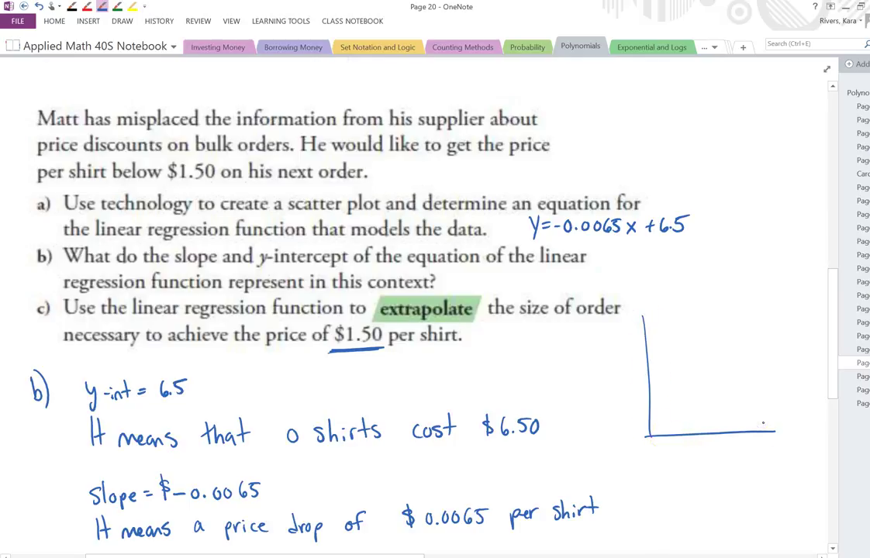
pyautogui.moveTo(625, 363)
pyautogui.mouseDown()
pyautogui.moveTo(613, 387)
pyautogui.moveTo(620, 394)
pyautogui.mouseUp()
pyautogui.moveTo(681, 448)
pyautogui.mouseDown()
pyautogui.moveTo(687, 457)
pyautogui.moveTo(732, 444)
pyautogui.moveTo(766, 453)
pyautogui.moveTo(779, 443)
pyautogui.moveTo(781, 456)
pyautogui.mouseUp()
pyautogui.moveTo(595, 401)
pyautogui.mouseDown()
pyautogui.moveTo(594, 415)
pyautogui.moveTo(625, 404)
pyautogui.moveTo(601, 431)
pyautogui.moveTo(618, 432)
pyautogui.moveTo(640, 412)
pyautogui.mouseUp()
pyautogui.click(645, 417)
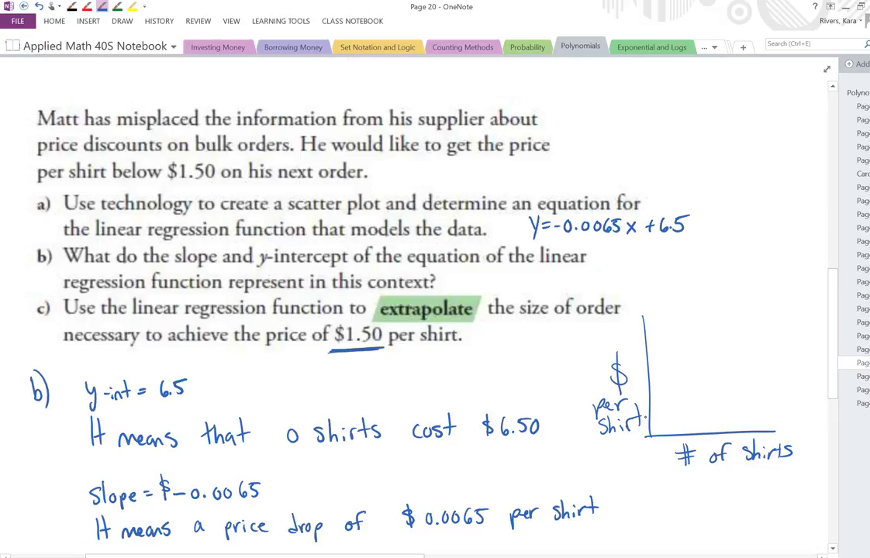
# Step: Start part c) by writing 'c) given y = 1.50'
pyautogui.scroll(-4, 310, 310)
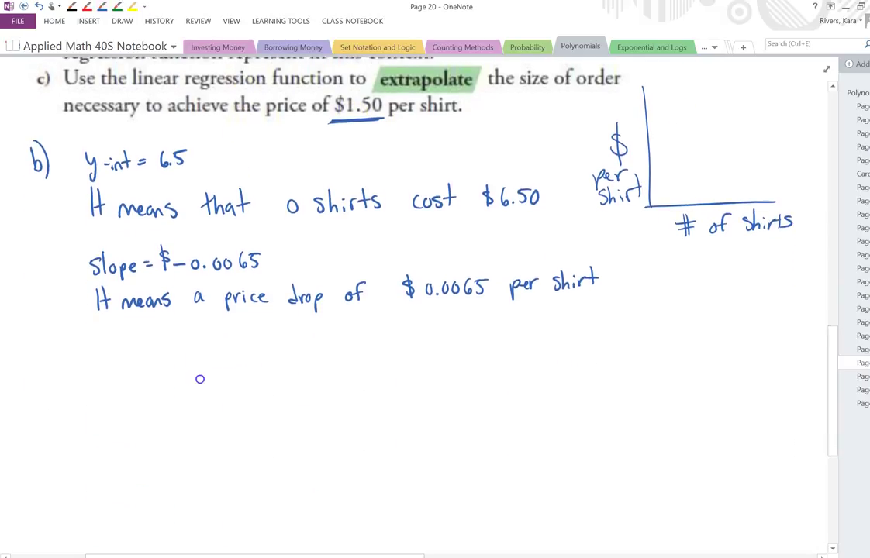
pyautogui.moveTo(42, 357)
pyautogui.mouseDown()
pyautogui.moveTo(33, 379)
pyautogui.moveTo(45, 382)
pyautogui.mouseUp()
pyautogui.moveTo(98, 360)
pyautogui.mouseDown()
pyautogui.moveTo(91, 386)
pyautogui.moveTo(105, 368)
pyautogui.moveTo(175, 361)
pyautogui.moveTo(183, 381)
pyautogui.moveTo(224, 366)
pyautogui.mouseUp()
pyautogui.click(221, 366)
pyautogui.moveTo(242, 353); pyautogui.dragTo(241, 354)
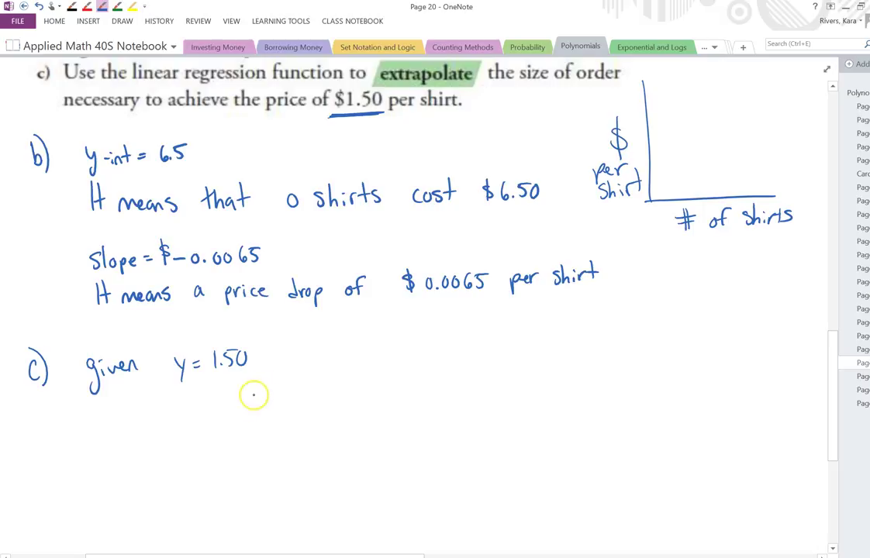
# Step: Below it, write 'graph' and 'Find the point of intersection'
pyautogui.moveTo(189, 394); pyautogui.dragTo(191, 425)
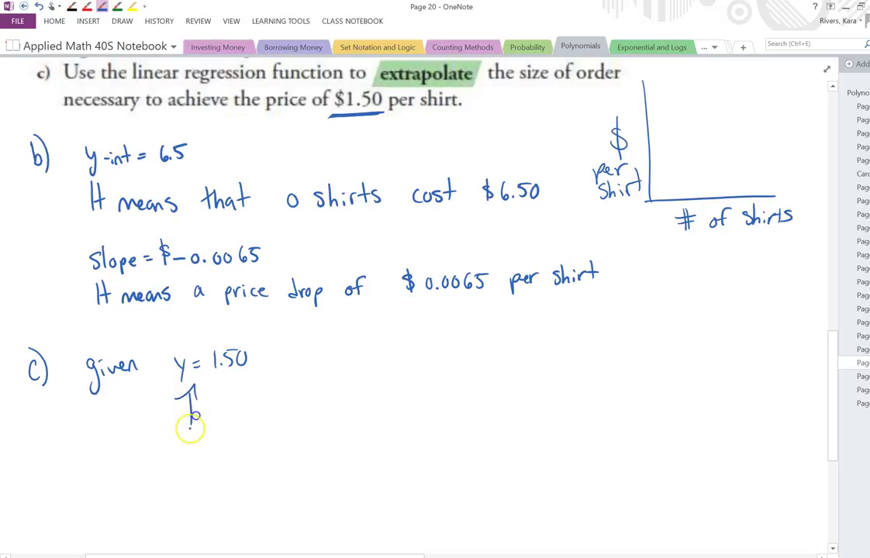
pyautogui.moveTo(187, 439)
pyautogui.mouseDown()
pyautogui.moveTo(181, 464)
pyautogui.moveTo(188, 437)
pyautogui.moveTo(211, 461)
pyautogui.mouseUp()
pyautogui.moveTo(223, 425); pyautogui.dragTo(231, 445)
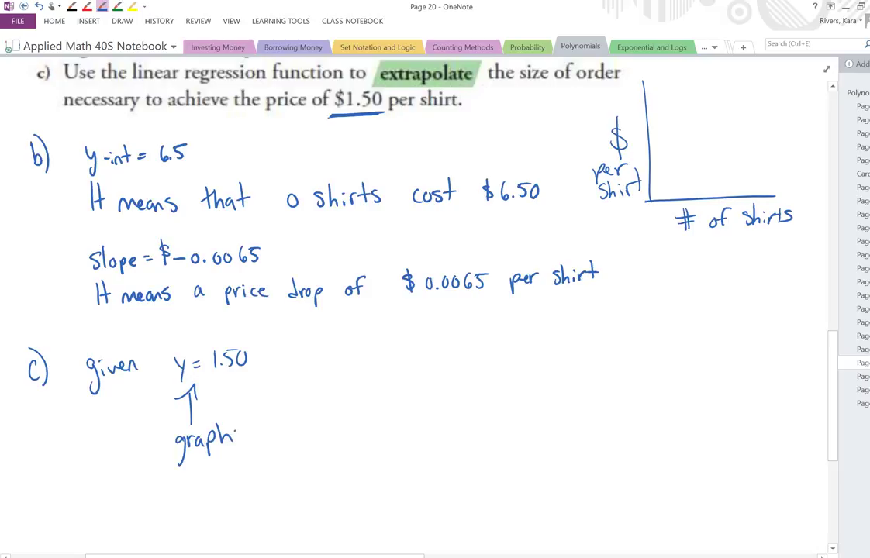
pyautogui.moveTo(272, 422)
pyautogui.mouseDown()
pyautogui.moveTo(274, 444)
pyautogui.moveTo(394, 428)
pyautogui.moveTo(390, 434)
pyautogui.moveTo(423, 439)
pyautogui.moveTo(444, 423)
pyautogui.moveTo(419, 440)
pyautogui.mouseUp()
pyautogui.click(415, 408)
pyautogui.moveTo(415, 424)
pyautogui.mouseDown()
pyautogui.moveTo(427, 422)
pyautogui.moveTo(448, 442)
pyautogui.moveTo(459, 423)
pyautogui.mouseUp()
pyautogui.moveTo(484, 417)
pyautogui.mouseDown()
pyautogui.moveTo(484, 431)
pyautogui.moveTo(500, 421)
pyautogui.moveTo(504, 431)
pyautogui.mouseUp()
pyautogui.moveTo(499, 419)
pyautogui.mouseDown()
pyautogui.moveTo(513, 417)
pyautogui.moveTo(524, 431)
pyautogui.mouseUp()
pyautogui.moveTo(527, 423); pyautogui.dragTo(538, 431)
pyautogui.moveTo(545, 427); pyautogui.dragTo(555, 431)
pyautogui.moveTo(565, 405)
pyautogui.mouseDown()
pyautogui.moveTo(566, 424)
pyautogui.moveTo(572, 414)
pyautogui.mouseUp()
pyautogui.moveTo(576, 419)
pyautogui.mouseDown()
pyautogui.moveTo(575, 431)
pyautogui.moveTo(583, 421)
pyautogui.moveTo(597, 431)
pyautogui.mouseUp()
pyautogui.click(576, 410)
# Step: Write the keystrokes '2nd Trace 5' under 'graph'
pyautogui.moveTo(184, 481); pyautogui.dragTo(194, 496)
pyautogui.moveTo(195, 487)
pyautogui.mouseDown()
pyautogui.moveTo(198, 496)
pyautogui.moveTo(216, 479)
pyautogui.mouseUp()
pyautogui.moveTo(242, 484)
pyautogui.mouseDown()
pyautogui.moveTo(259, 482)
pyautogui.moveTo(253, 497)
pyautogui.mouseUp()
pyautogui.moveTo(263, 486); pyautogui.dragTo(269, 485)
pyautogui.moveTo(279, 485); pyautogui.dragTo(281, 493)
pyautogui.moveTo(292, 486)
pyautogui.mouseDown()
pyautogui.moveTo(285, 492)
pyautogui.moveTo(335, 492)
pyautogui.moveTo(348, 478)
pyautogui.mouseUp()
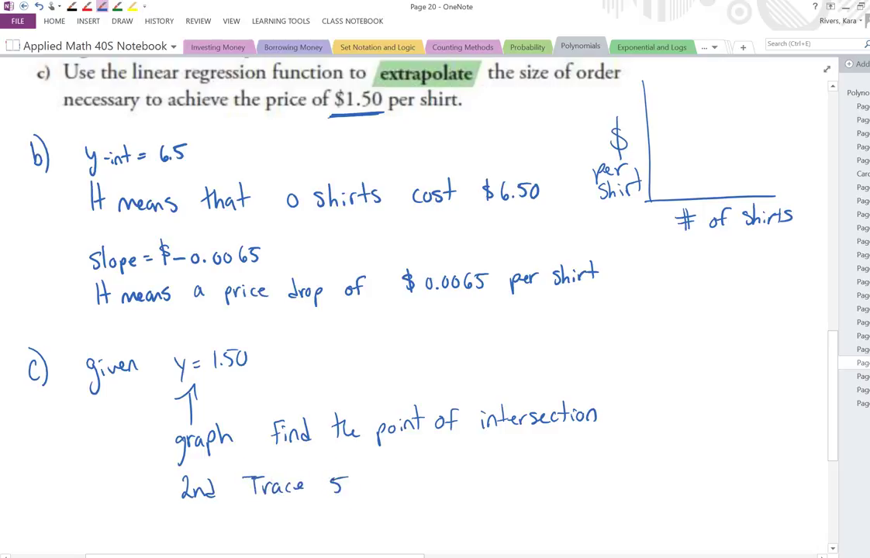
# Step: In the calculator, enter Y2 = 1.50 and graph it with the regression line
pyautogui.click(438, 511)
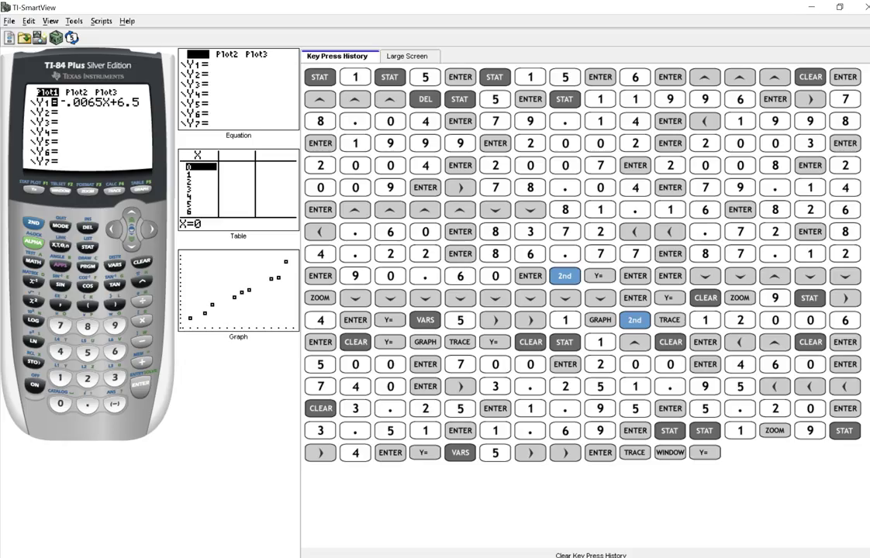
pyautogui.click(114, 189)
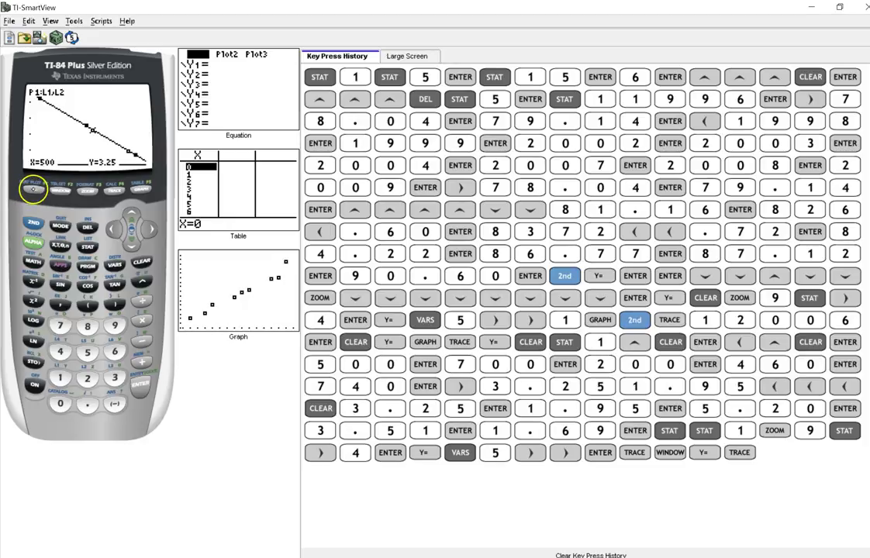
pyautogui.click(32, 190)
pyautogui.click(135, 231)
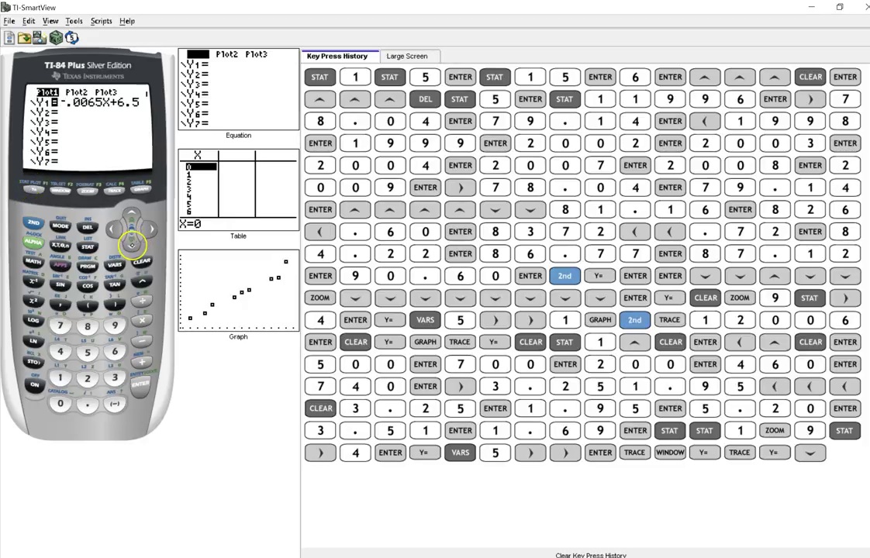
pyautogui.click(62, 378)
pyautogui.click(87, 404)
pyautogui.click(88, 352)
pyautogui.click(61, 403)
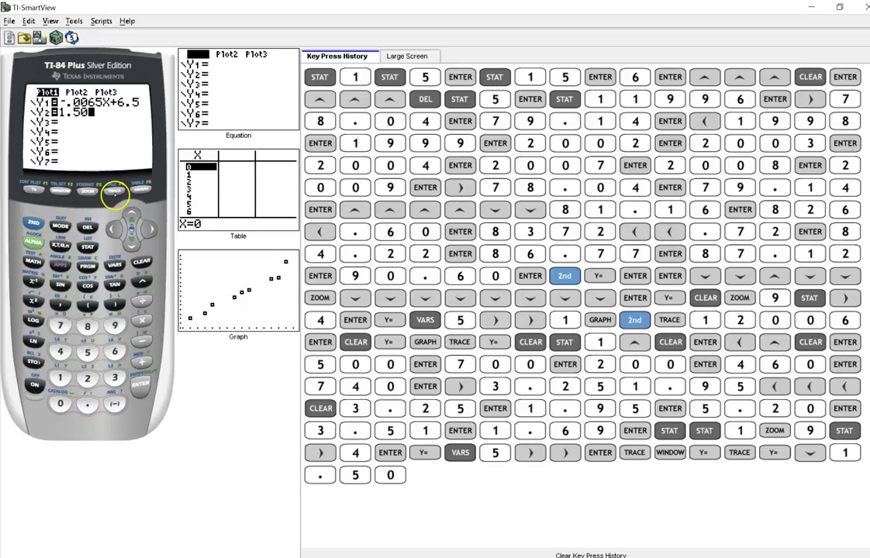
pyautogui.click(114, 190)
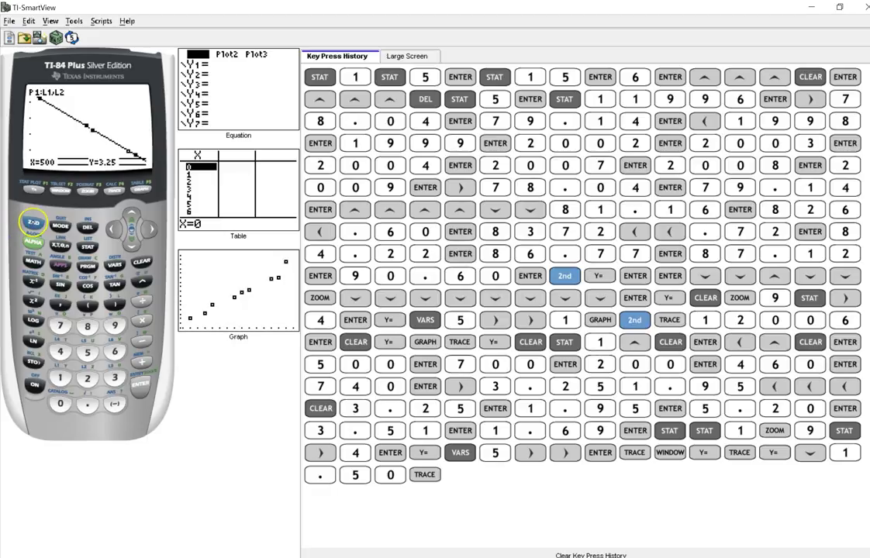
# Step: Run the intersect calculation on both lines to get X = 769.23077, Y = 1.5
pyautogui.click(32, 223)
pyautogui.click(115, 191)
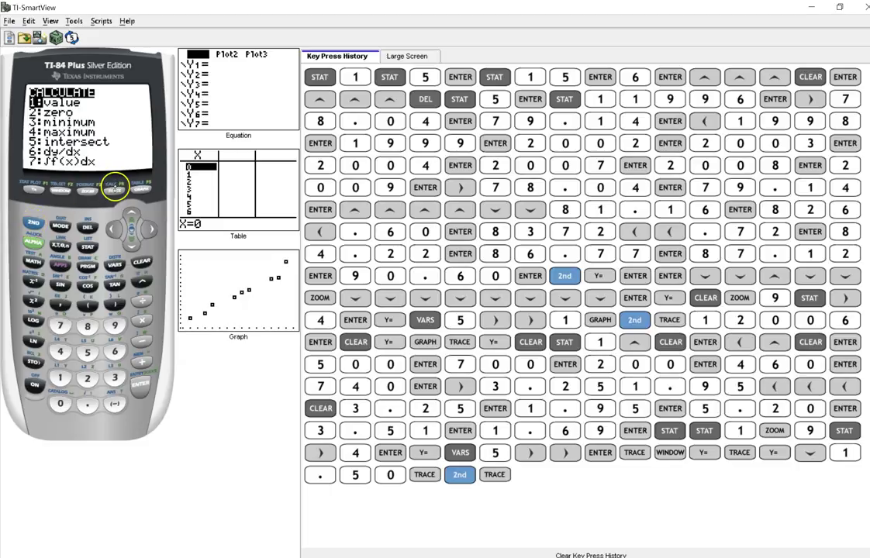
pyautogui.click(88, 355)
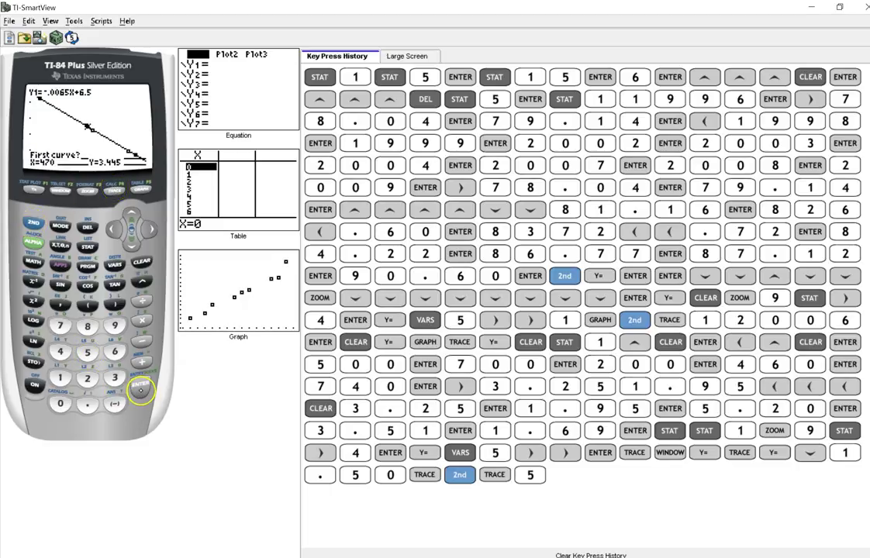
pyautogui.click(140, 389)
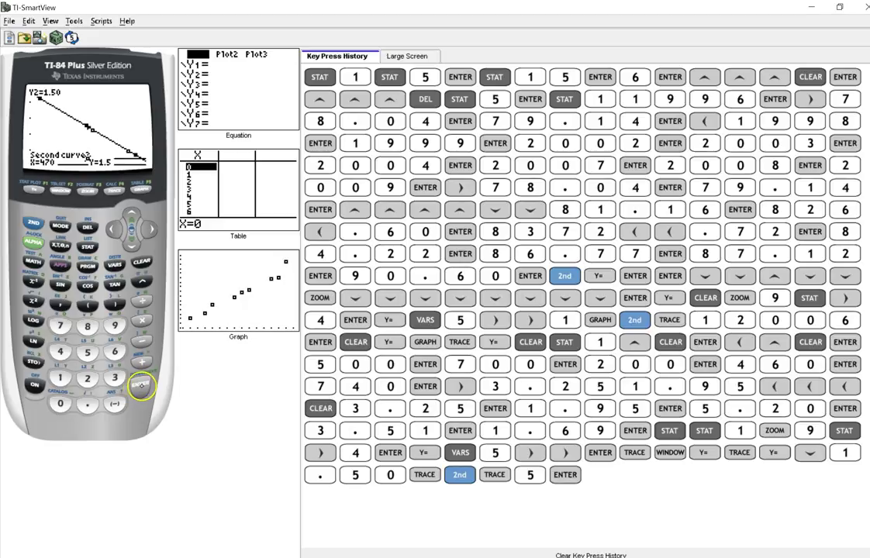
pyautogui.click(140, 385)
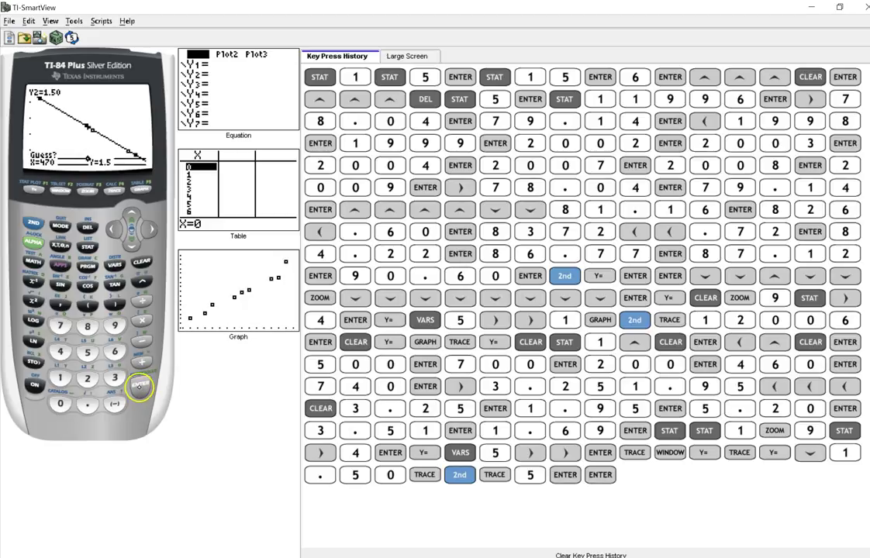
pyautogui.click(139, 386)
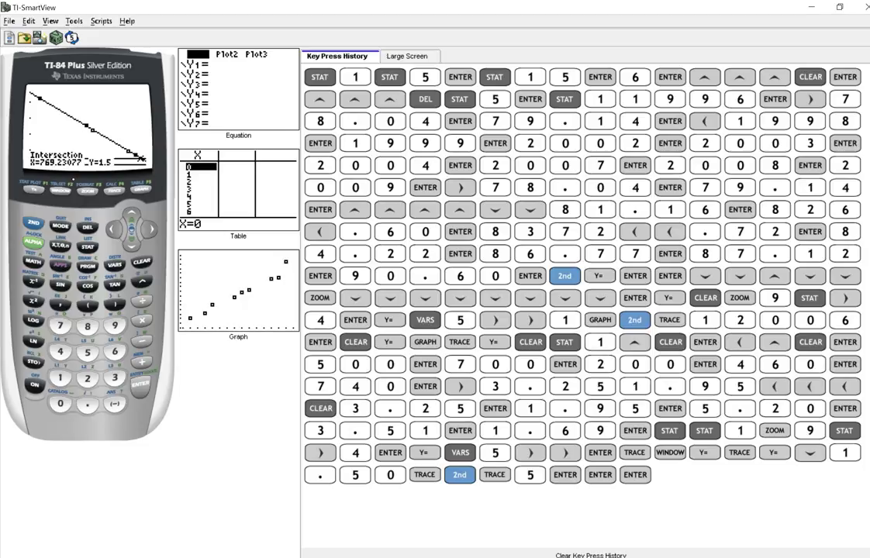
# Step: In OneNote, write 'X = 769.23' below the calculator steps
pyautogui.click(419, 543)
pyautogui.scroll(-2, 399, 376)
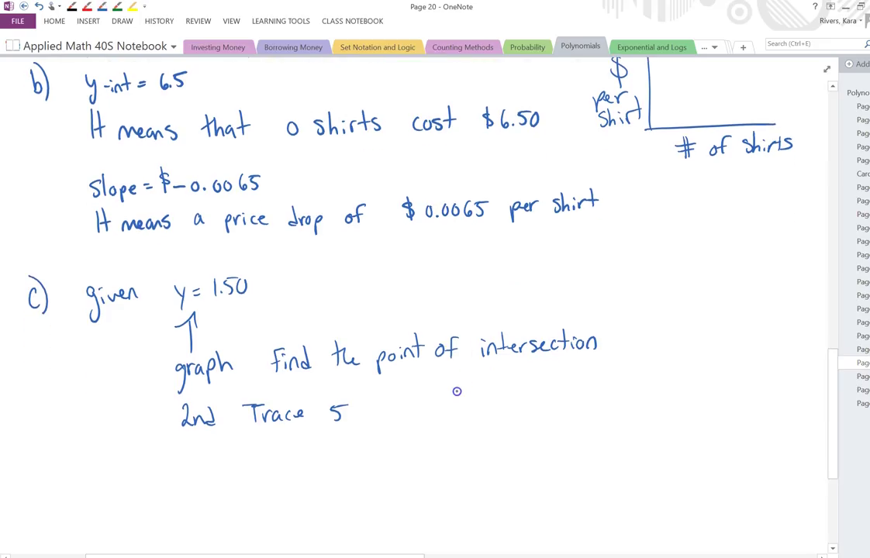
pyautogui.moveTo(185, 450); pyautogui.dragTo(193, 467)
pyautogui.click(208, 462)
pyautogui.moveTo(193, 449)
pyautogui.mouseDown()
pyautogui.moveTo(183, 468)
pyautogui.moveTo(214, 454)
pyautogui.mouseUp()
pyautogui.moveTo(201, 463)
pyautogui.mouseDown()
pyautogui.moveTo(235, 464)
pyautogui.moveTo(257, 448)
pyautogui.moveTo(252, 460)
pyautogui.moveTo(300, 463)
pyautogui.mouseUp()
pyautogui.click(281, 461)
pyautogui.moveTo(302, 448)
pyautogui.mouseDown()
pyautogui.moveTo(311, 456)
pyautogui.moveTo(304, 464)
pyautogui.mouseUp()
# Step: Write the conclusion '770 shirts will cost $1.50 each'
pyautogui.moveTo(171, 498)
pyautogui.mouseDown()
pyautogui.moveTo(180, 515)
pyautogui.moveTo(209, 499)
pyautogui.moveTo(262, 510)
pyautogui.moveTo(279, 500)
pyautogui.mouseUp()
pyautogui.moveTo(285, 490)
pyautogui.mouseDown()
pyautogui.moveTo(284, 510)
pyautogui.moveTo(293, 497)
pyautogui.mouseUp()
pyautogui.moveTo(307, 494)
pyautogui.mouseDown()
pyautogui.moveTo(297, 501)
pyautogui.moveTo(303, 505)
pyautogui.moveTo(362, 487)
pyautogui.mouseUp()
pyautogui.moveTo(365, 490); pyautogui.dragTo(374, 503)
pyautogui.moveTo(381, 474)
pyautogui.mouseDown()
pyautogui.moveTo(421, 487)
pyautogui.moveTo(418, 495)
pyautogui.moveTo(451, 474)
pyautogui.moveTo(459, 486)
pyautogui.moveTo(501, 495)
pyautogui.mouseUp()
pyautogui.moveTo(506, 467)
pyautogui.mouseDown()
pyautogui.moveTo(505, 501)
pyautogui.moveTo(538, 490)
pyautogui.moveTo(549, 470)
pyautogui.mouseUp()
pyautogui.click(532, 488)
pyautogui.moveTo(556, 470)
pyautogui.mouseDown()
pyautogui.moveTo(556, 487)
pyautogui.moveTo(615, 487)
pyautogui.mouseUp()
pyautogui.moveTo(622, 469); pyautogui.dragTo(629, 482)
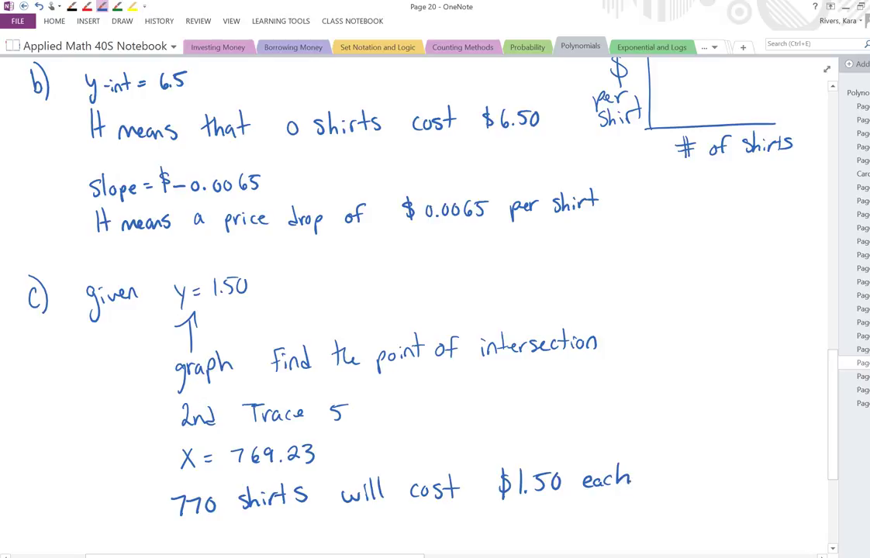